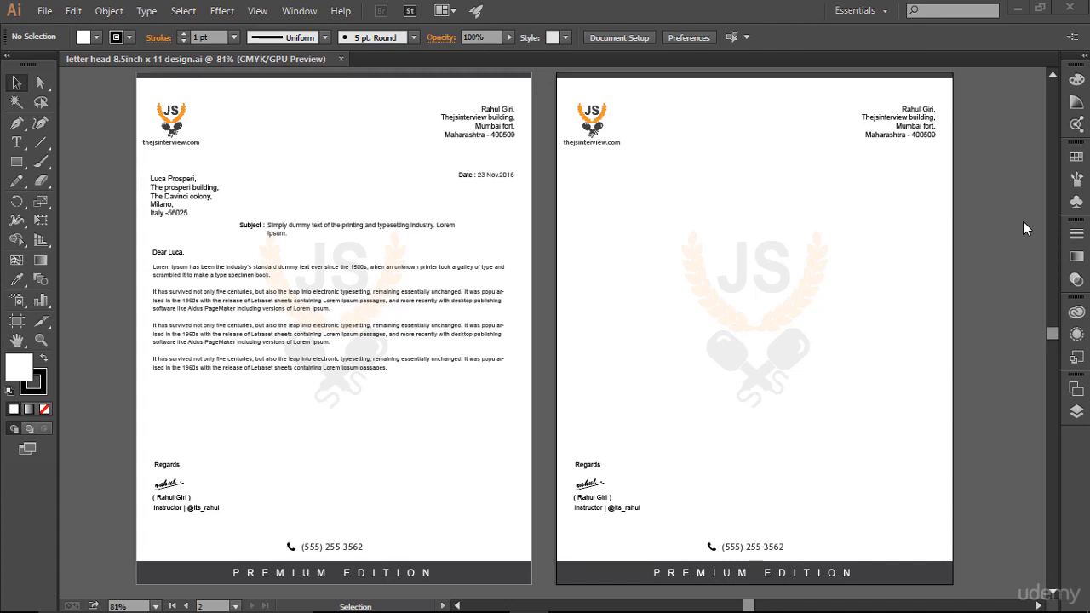
Step: Create a Letter-size document named Invoice, with inches as units and a 0.125 in bleed on all sides
left_click(44, 11)
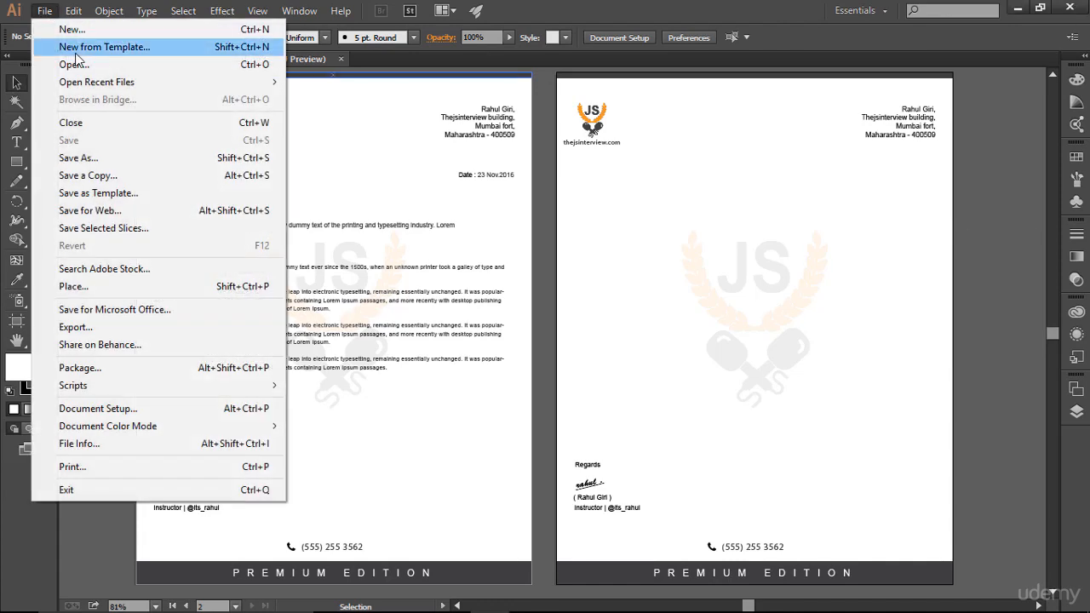
left_click(72, 32)
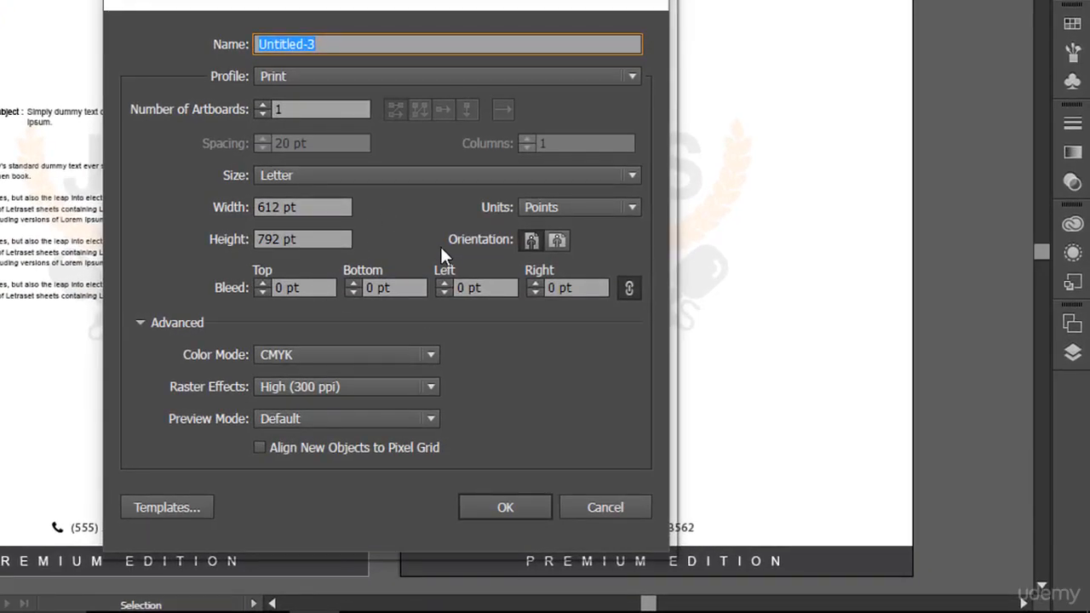
type("Invoice")
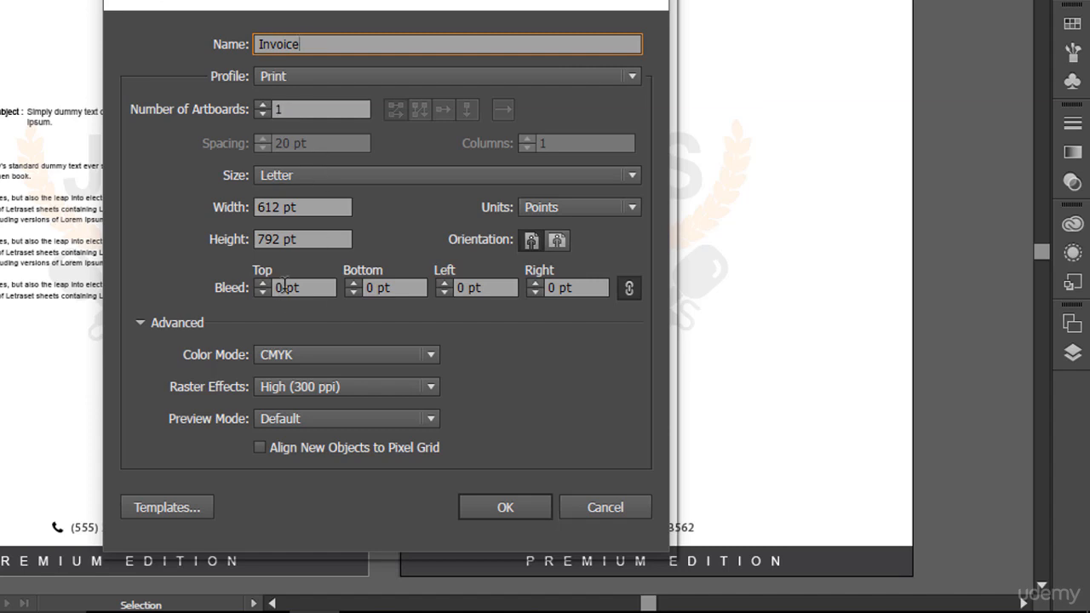
left_click(599, 209)
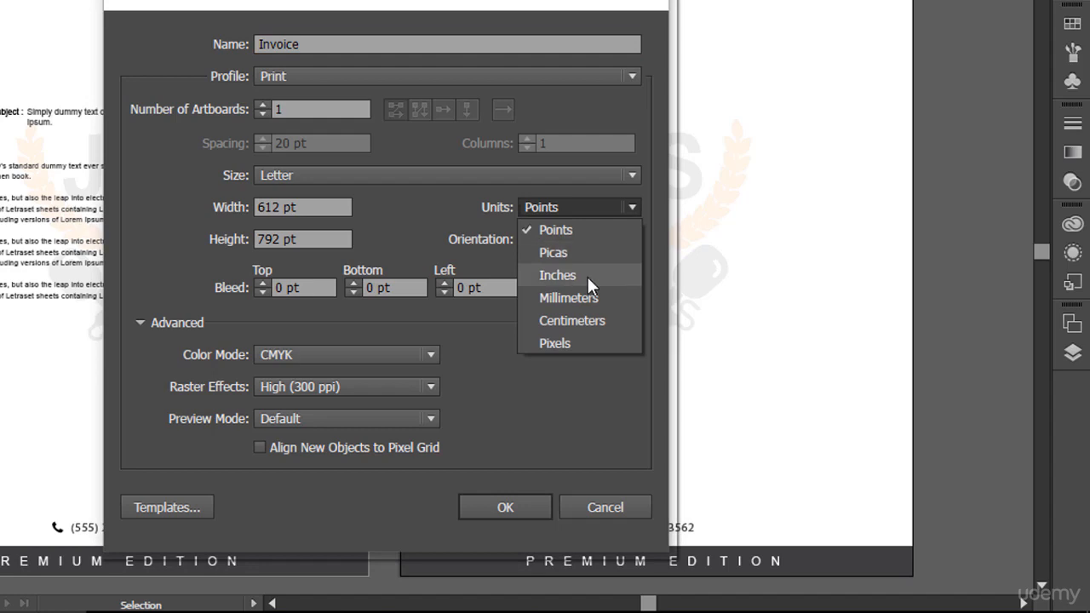
left_click(588, 277)
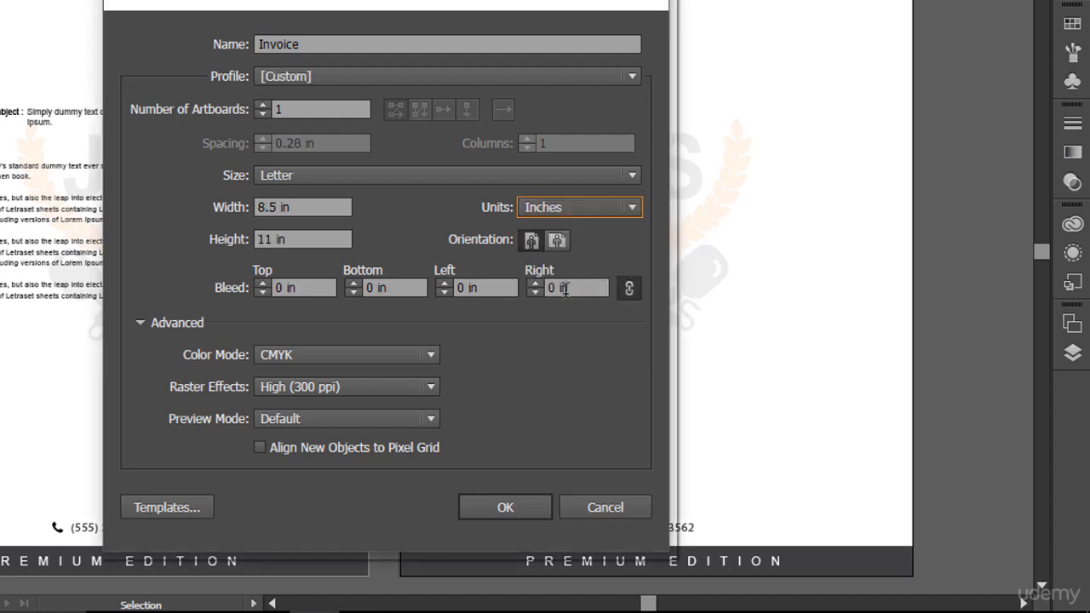
left_click(263, 284)
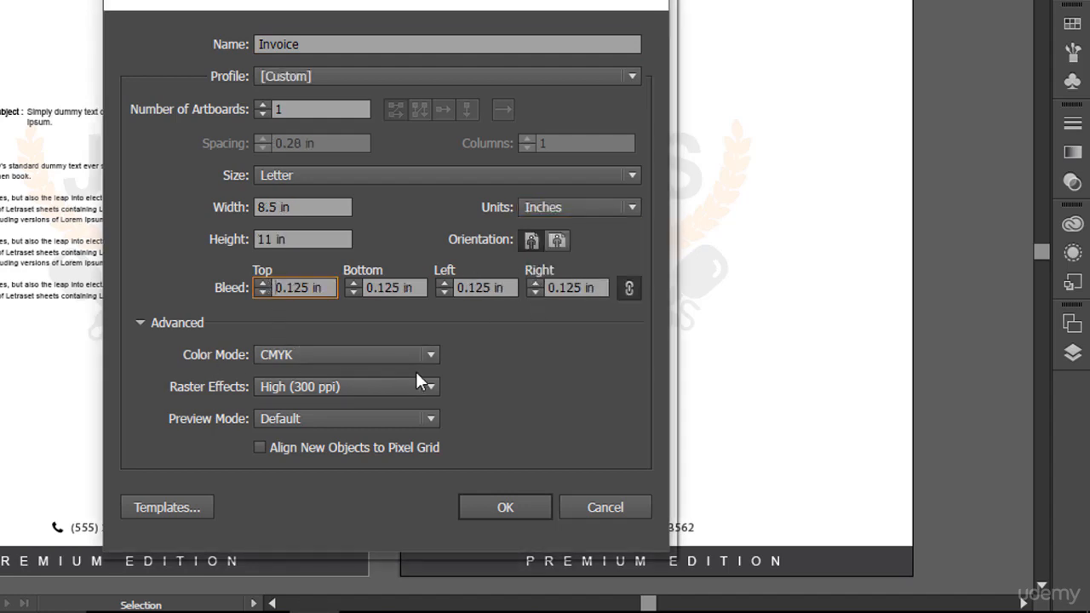
left_click(510, 512)
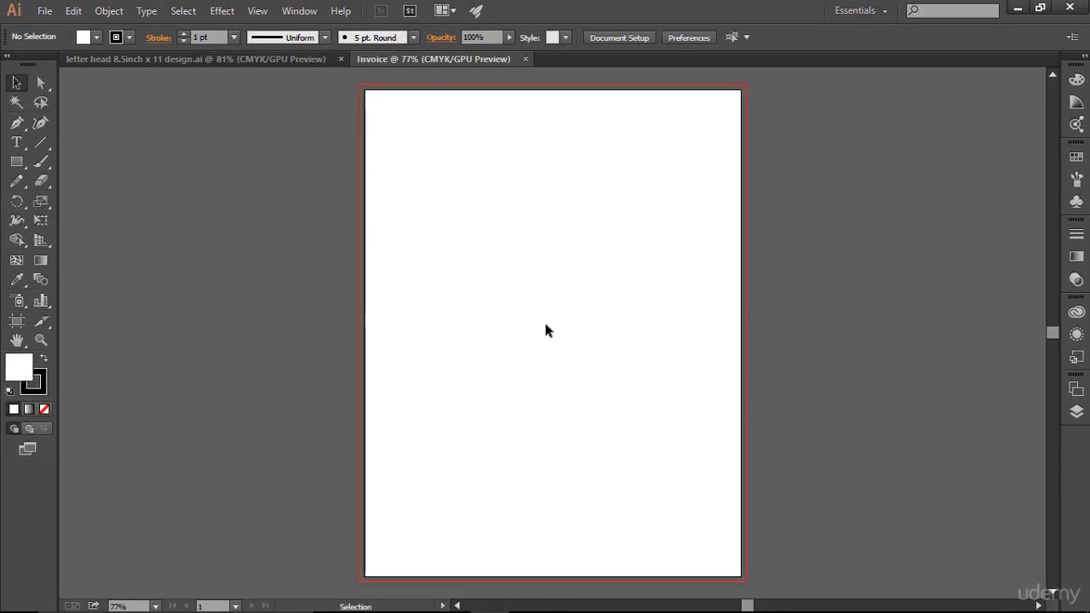
key("ctrl+0")
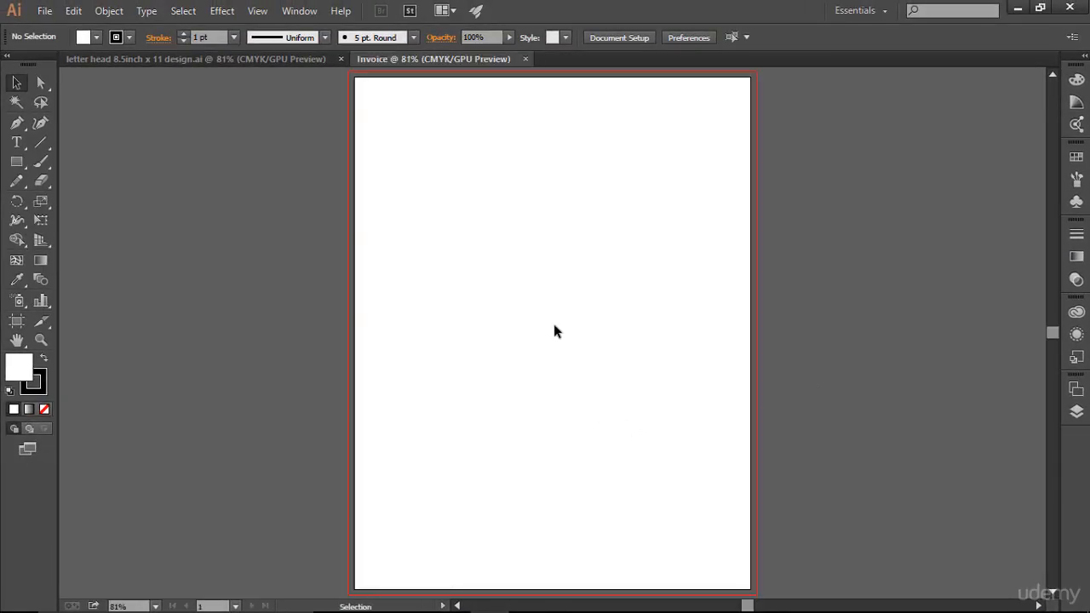
Step: Show the guides in the letterhead document and unlock them
left_click(305, 64)
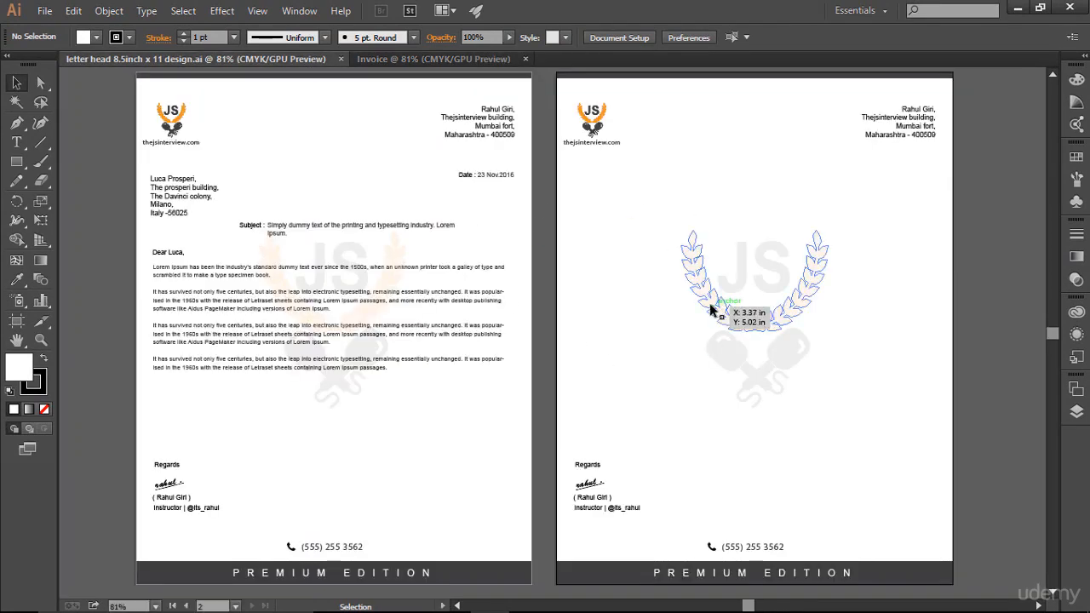
left_click(464, 59)
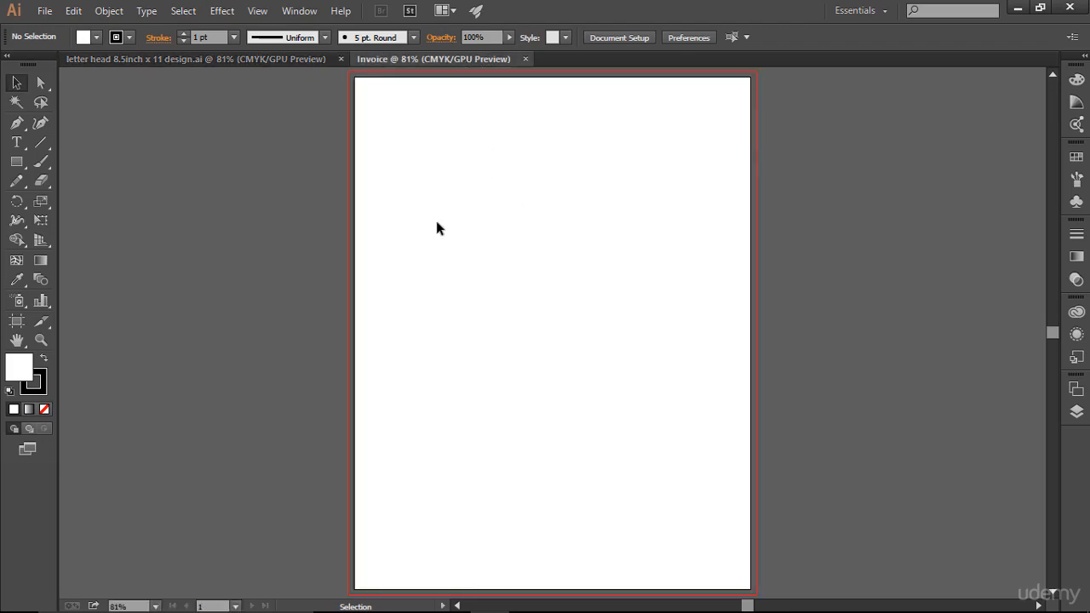
left_click(274, 59)
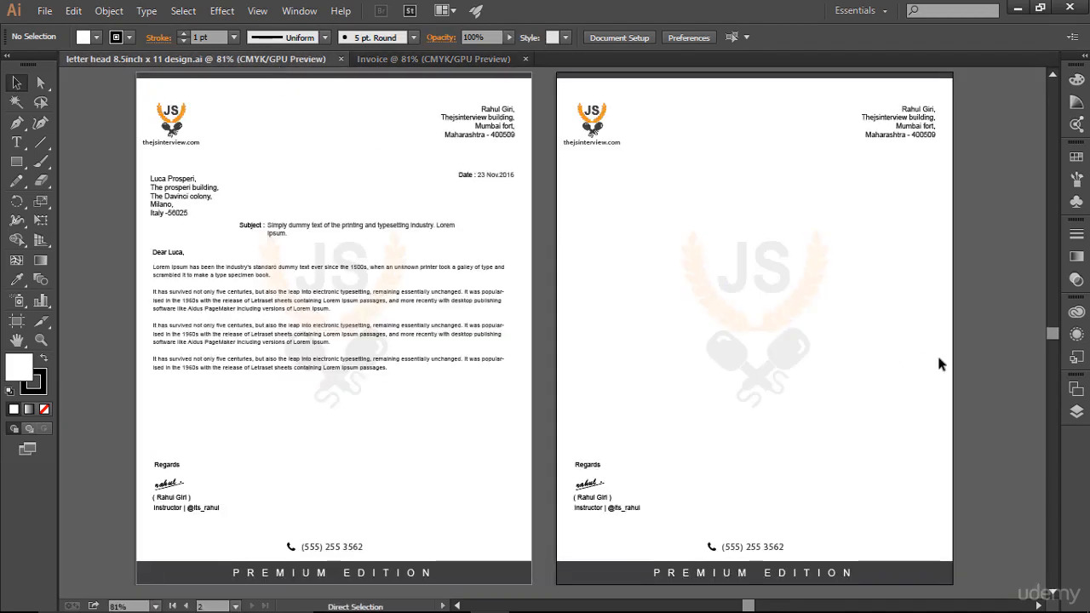
key("ctrl+;")
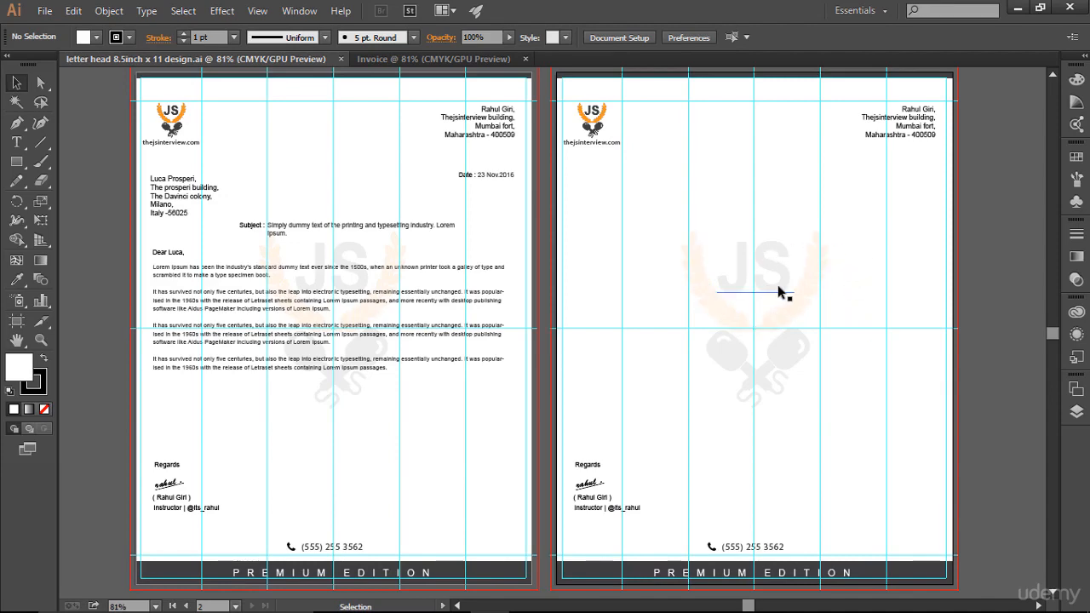
left_click(258, 10)
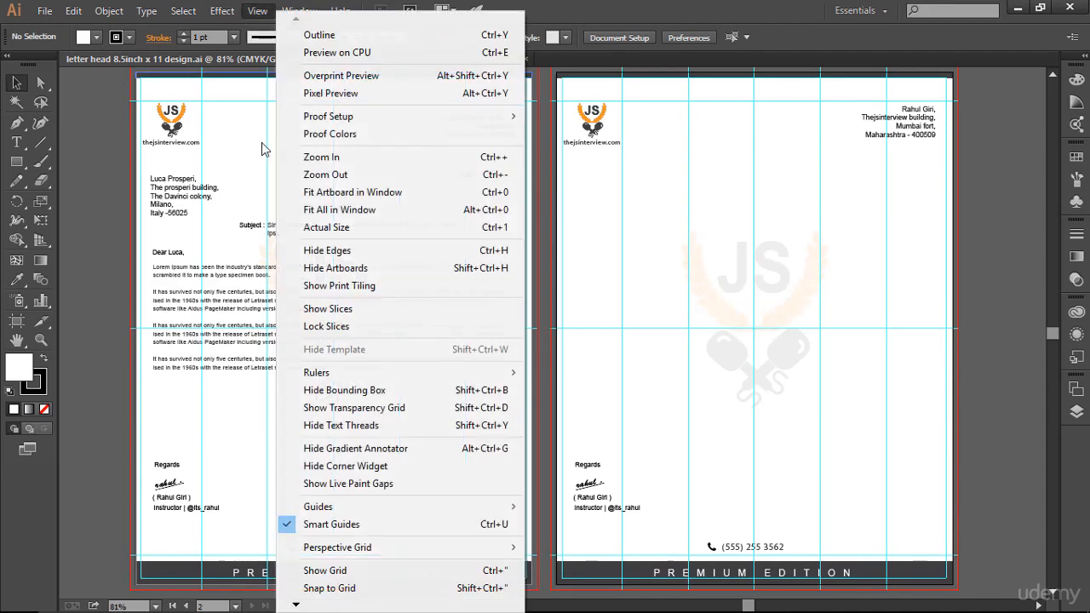
mouse_move(387, 510)
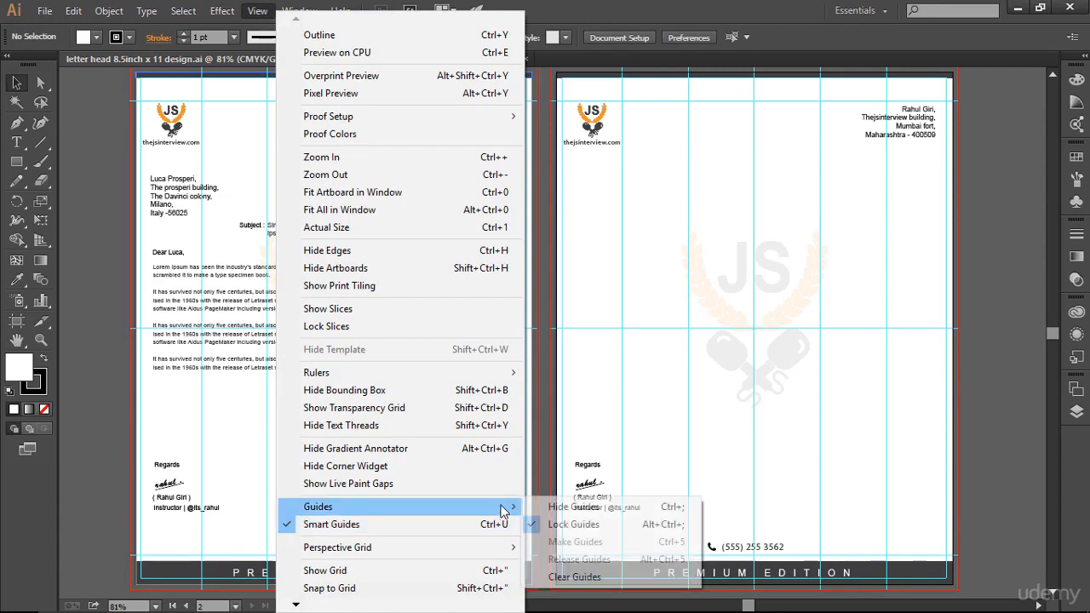
left_click(540, 528)
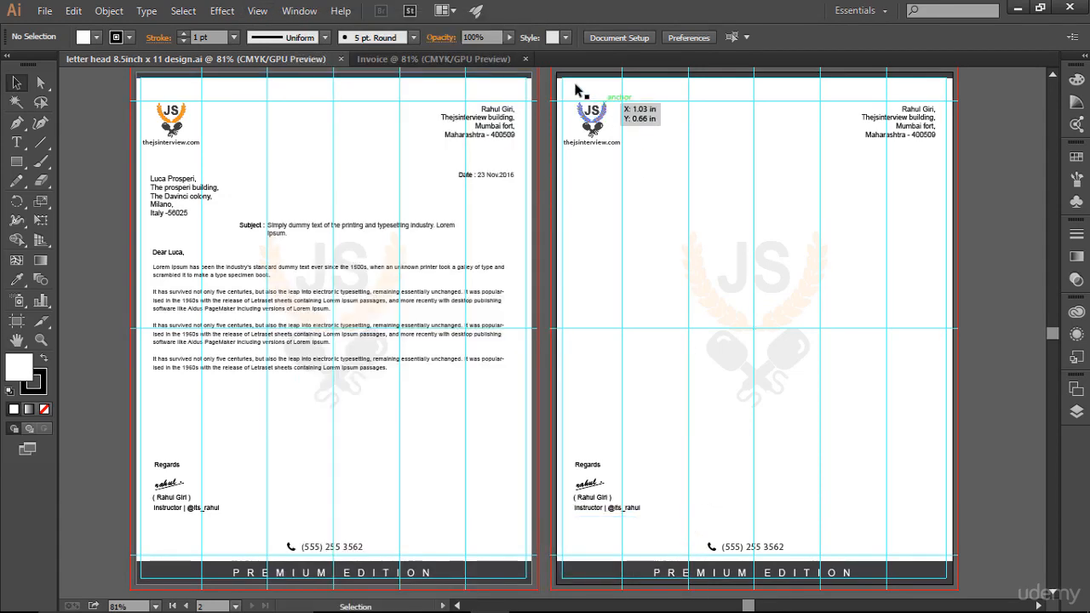
Step: Copy all artwork and guides of the blank letterhead artboard into the Invoice document, aligned with its artboard
left_click_drag(549, 77, 971, 575)
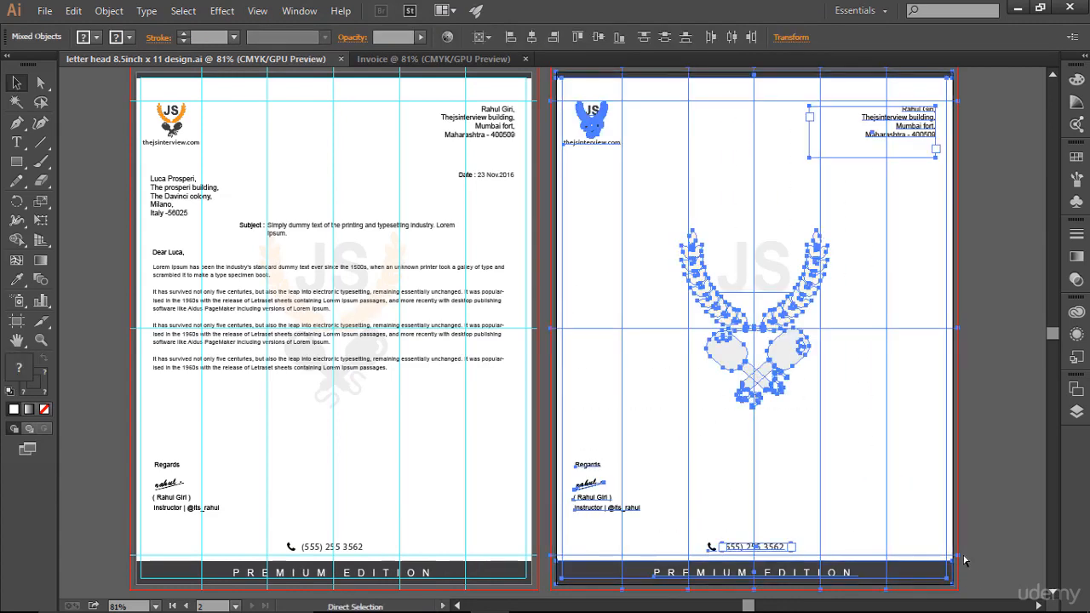
left_click(432, 59)
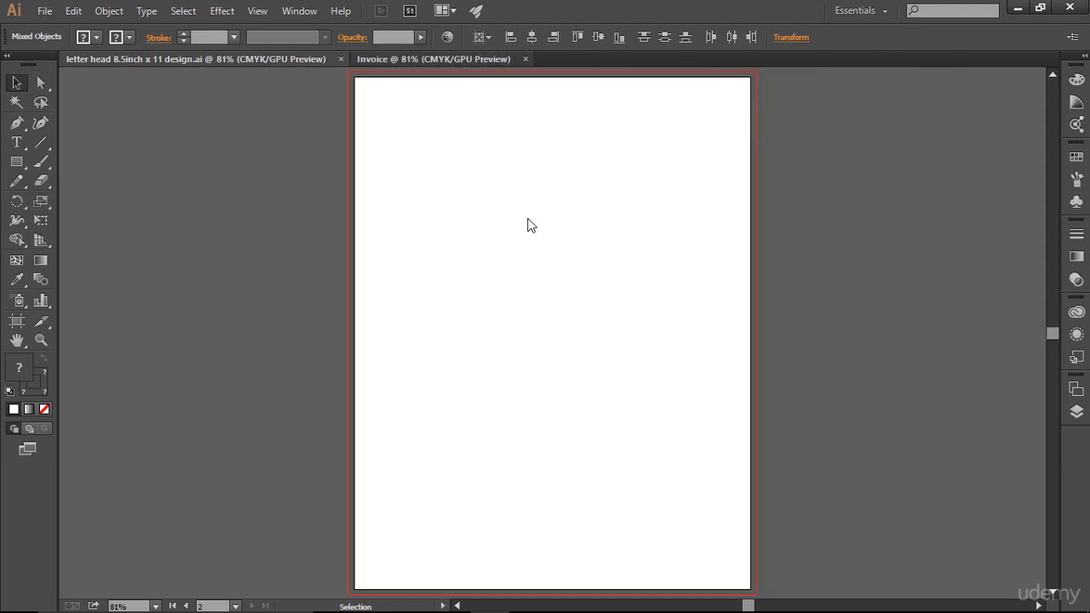
key("ctrl")
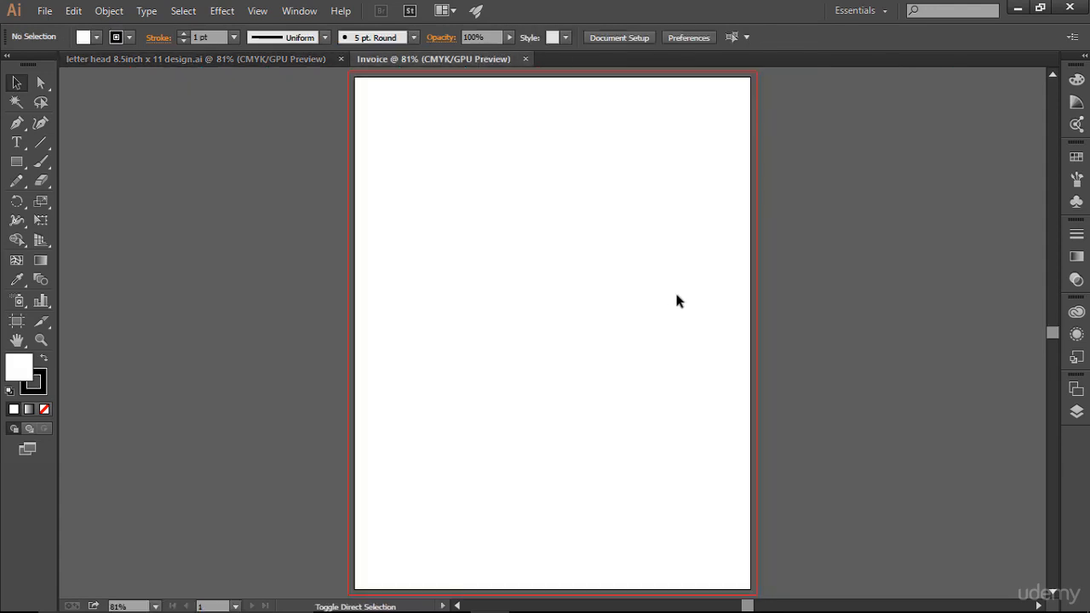
key("ctrl+v")
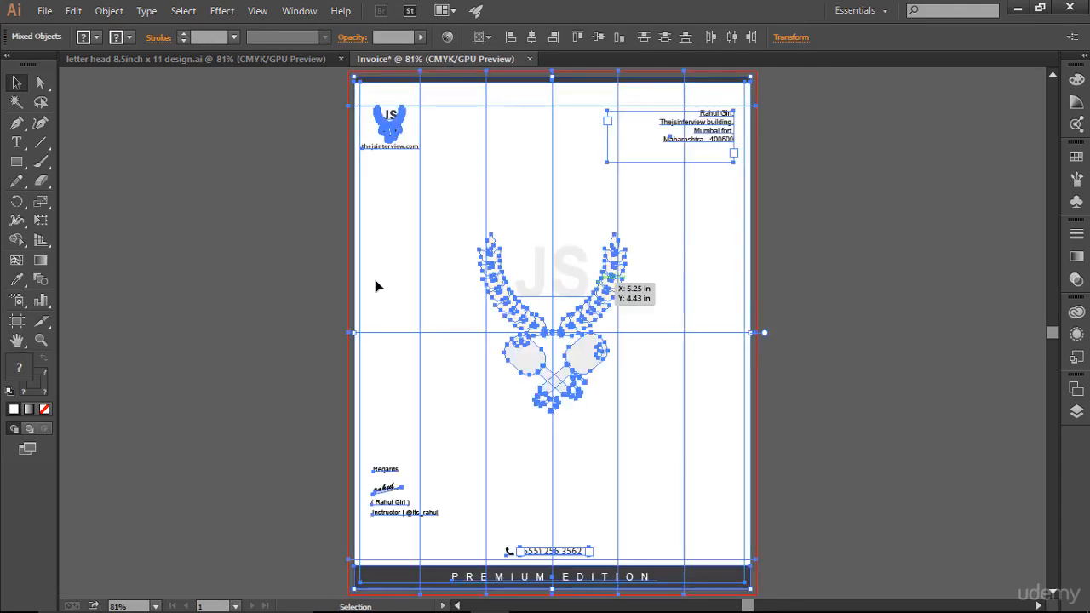
left_click(855, 274)
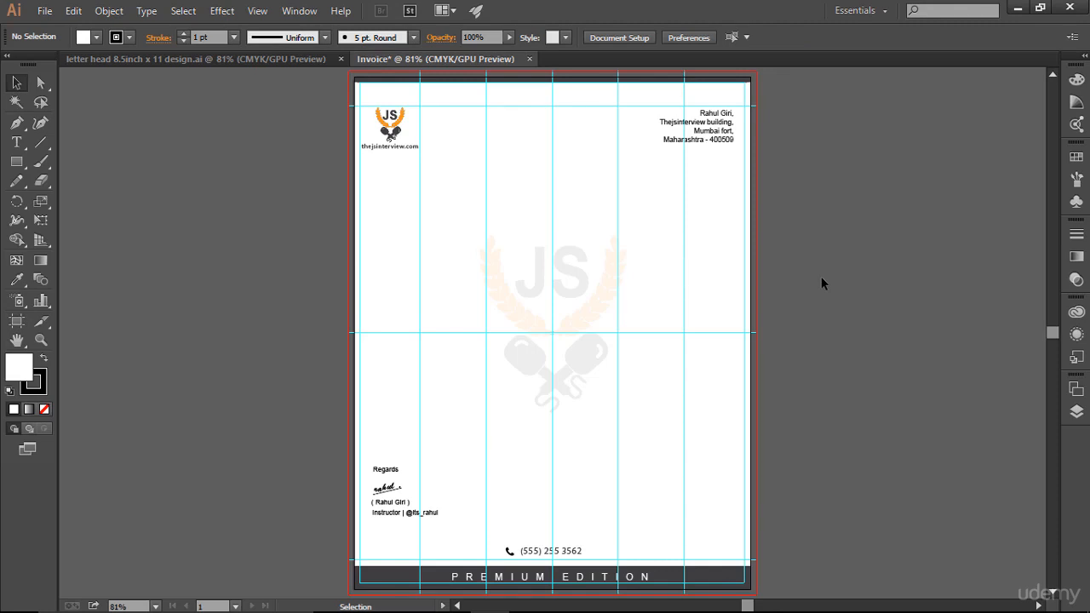
Step: Lock the guides in the letterhead document, deselect everything and return to the Invoice document
left_click(223, 60)
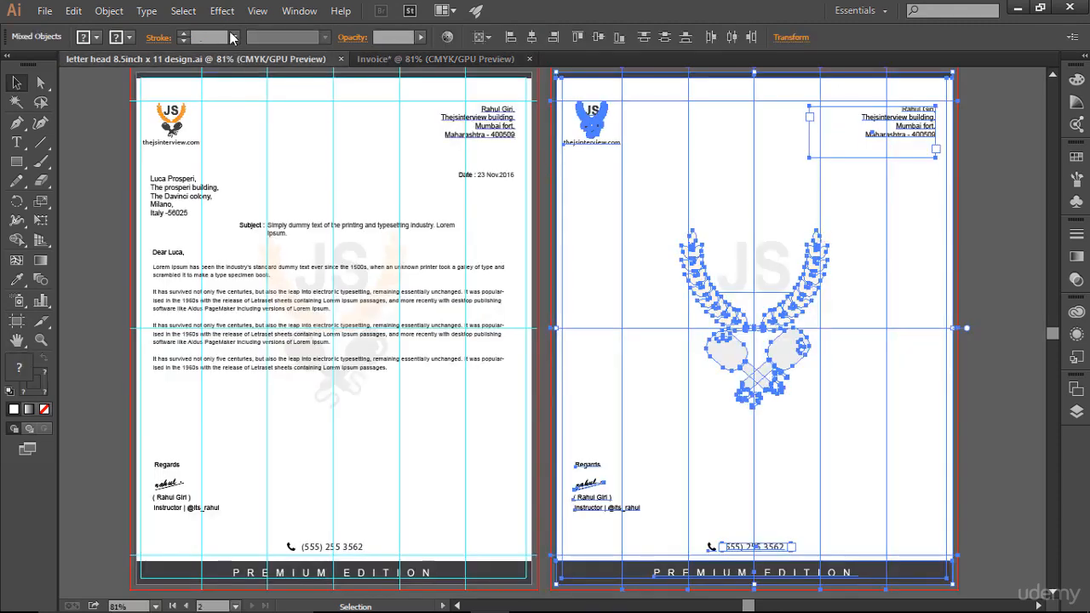
left_click(257, 11)
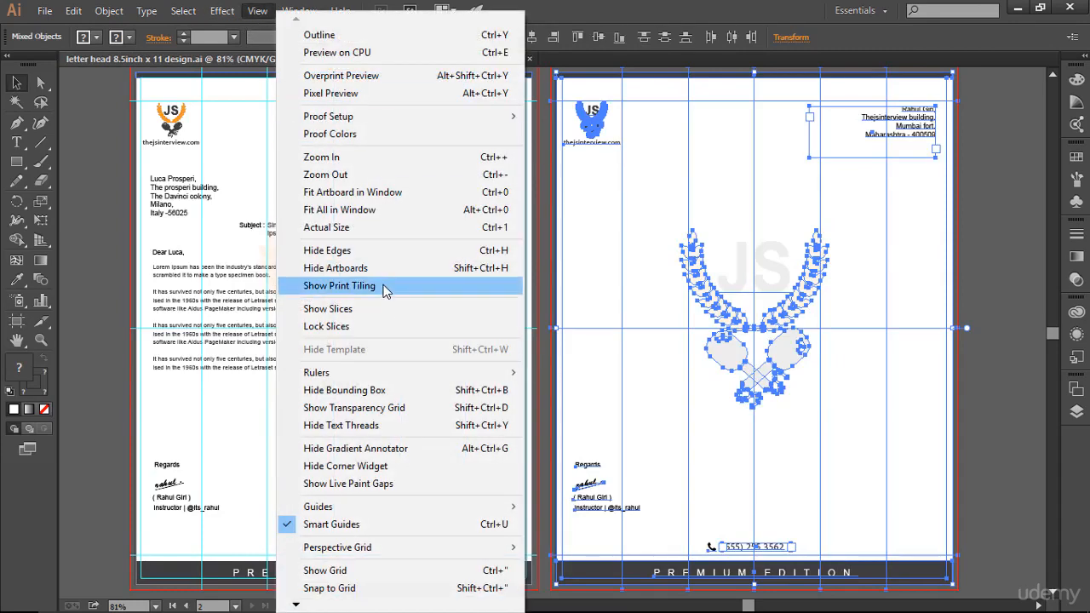
mouse_move(513, 509)
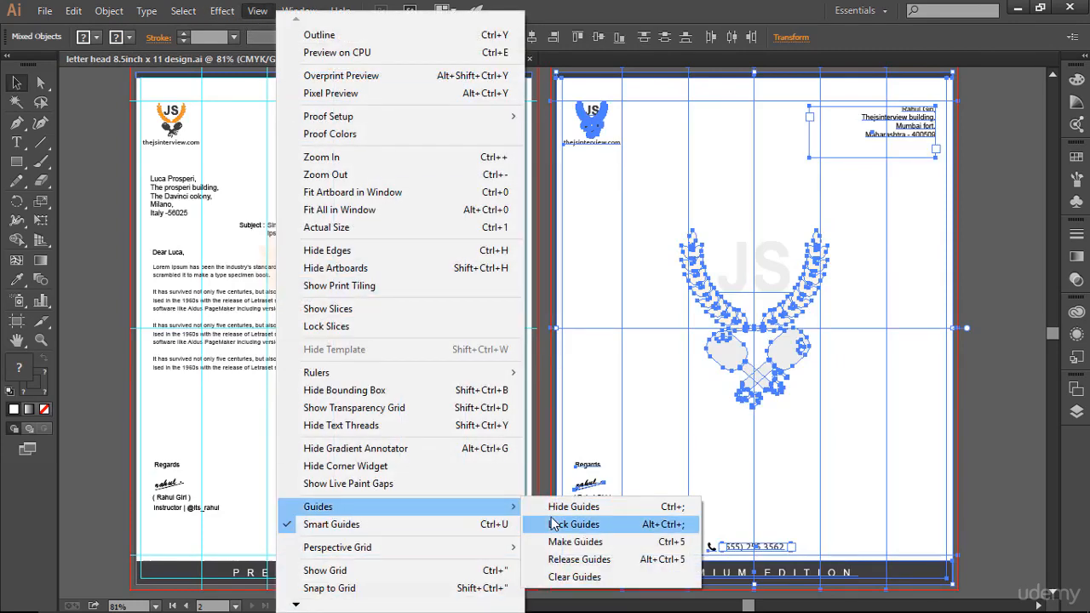
left_click(552, 524)
left_click(988, 303)
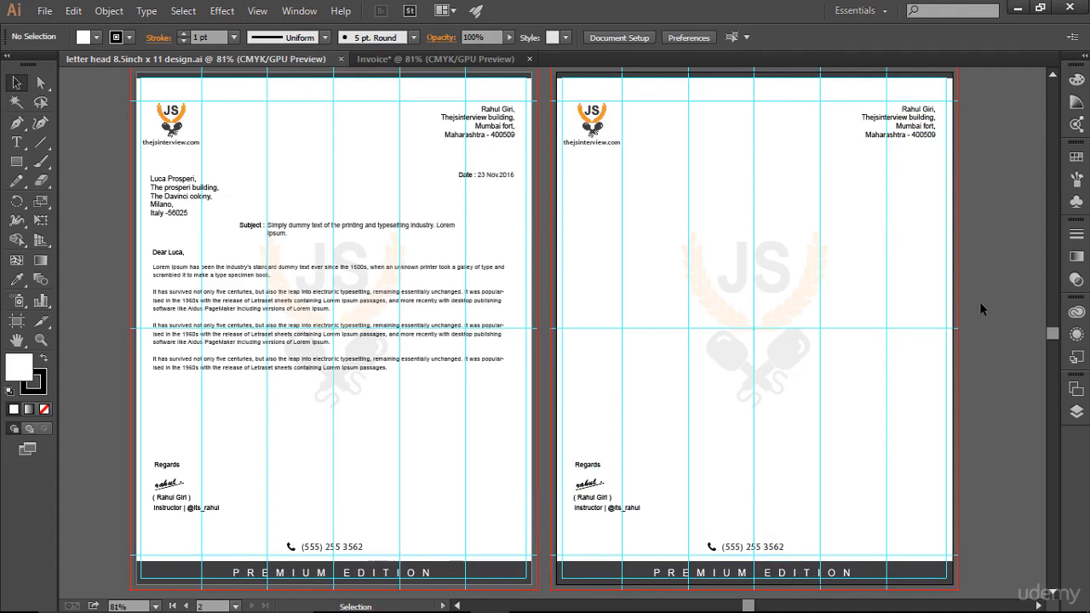
key("a")
key("v")
left_click(387, 59)
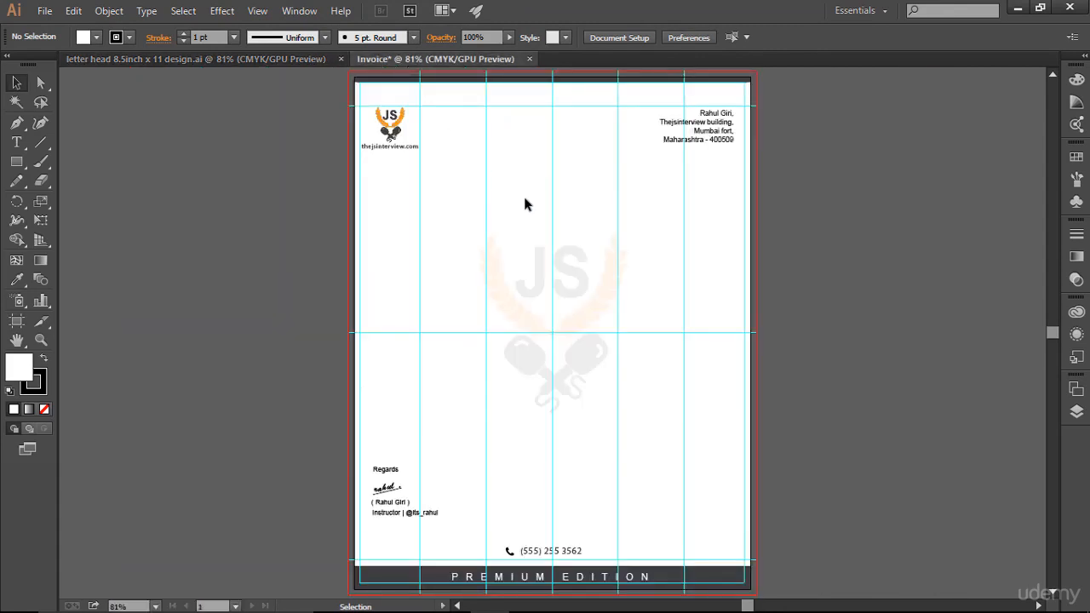
Step: Examine the sender's address block on the invoice and the recipient's address block on the letterhead
left_click_drag(639, 102, 781, 190)
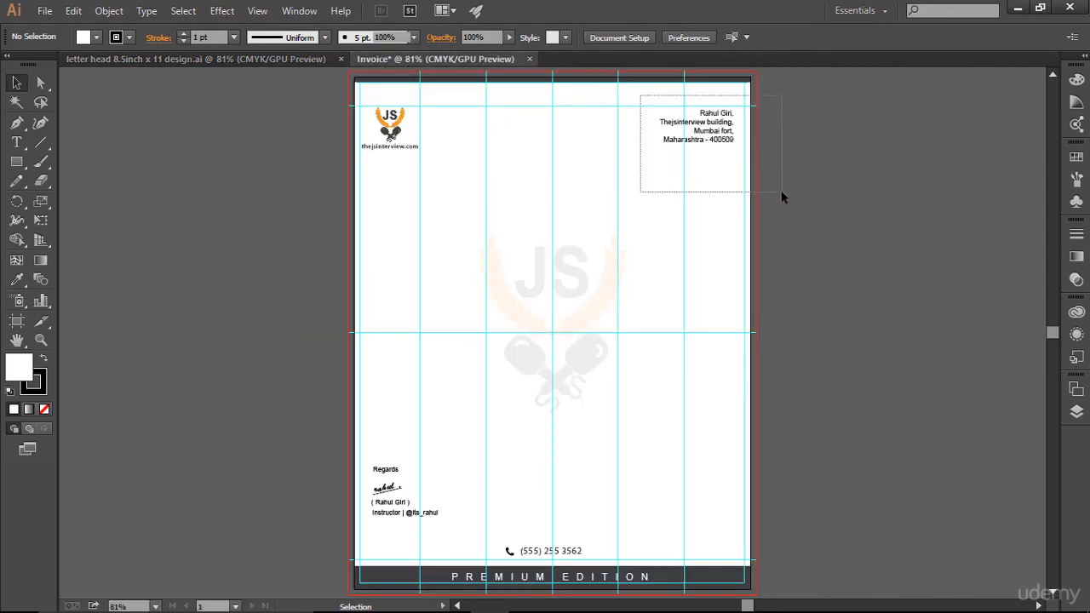
left_click(833, 227)
left_click(275, 62)
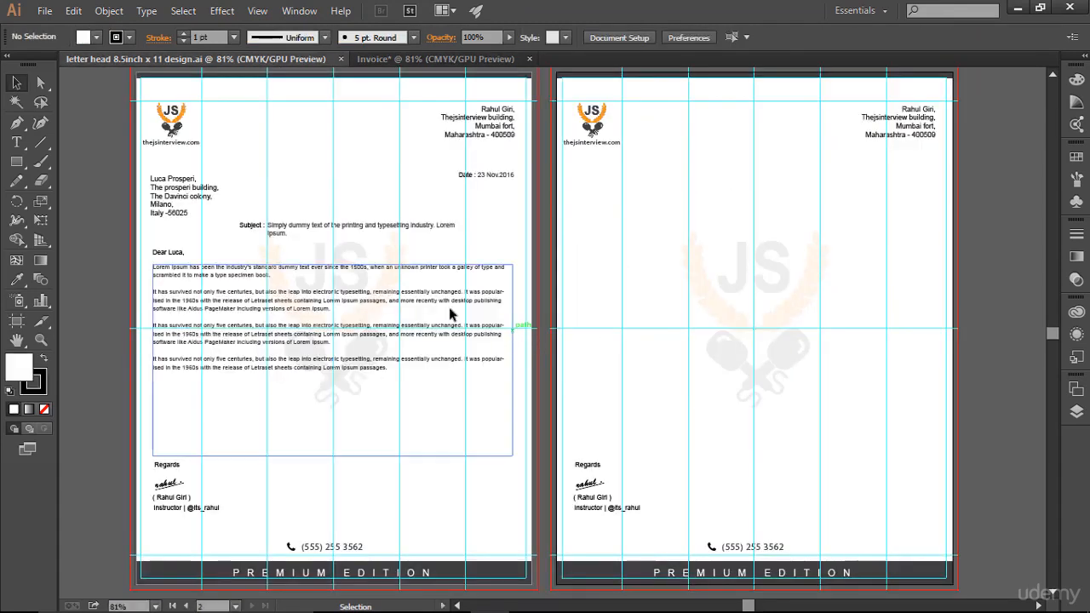
left_click_drag(129, 175, 220, 230)
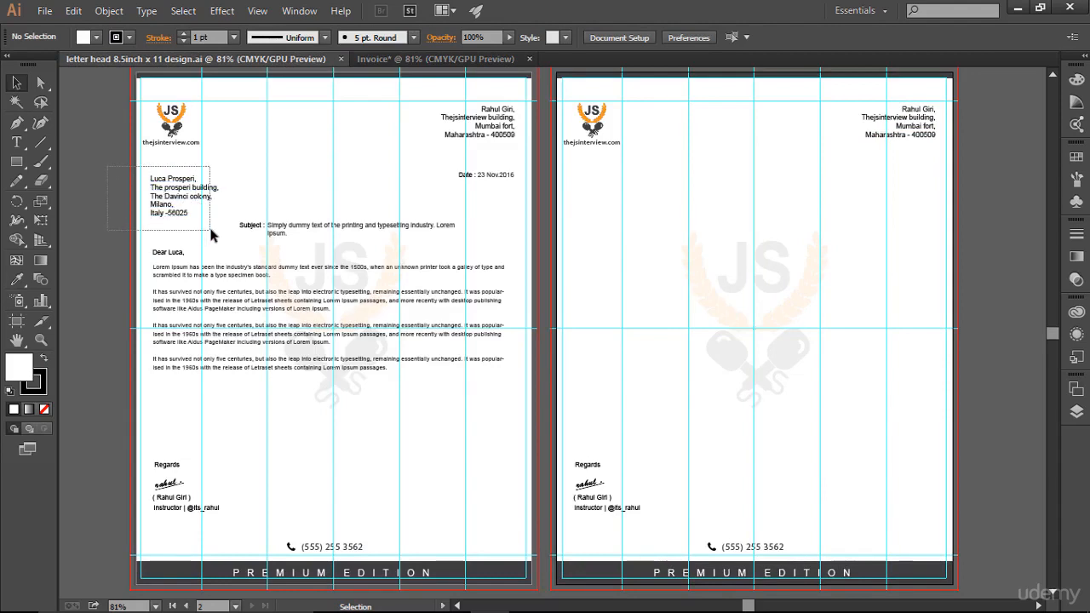
left_click(430, 59)
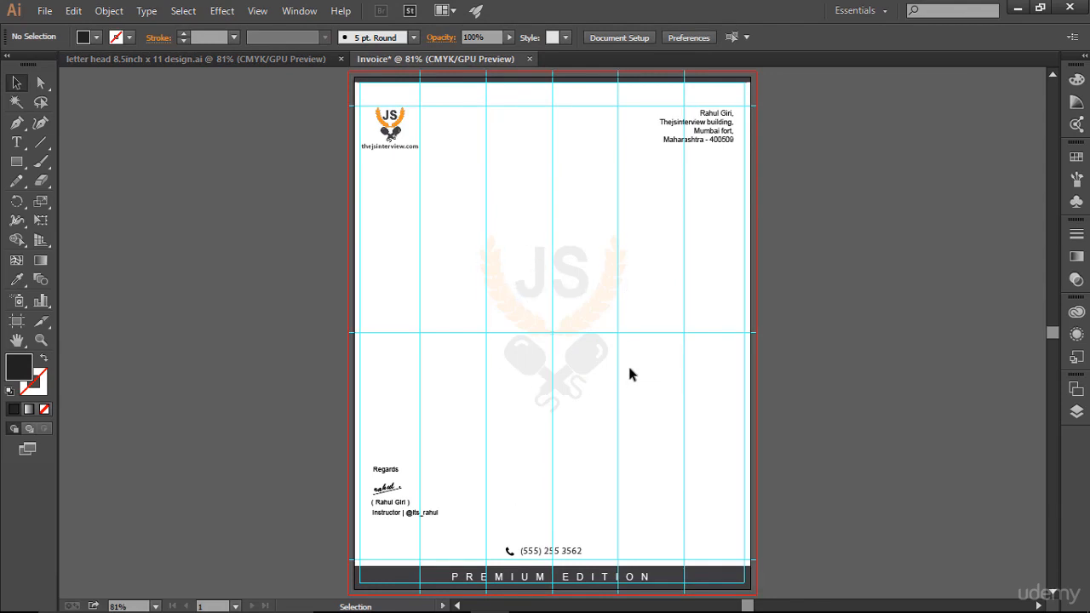
left_click(229, 59)
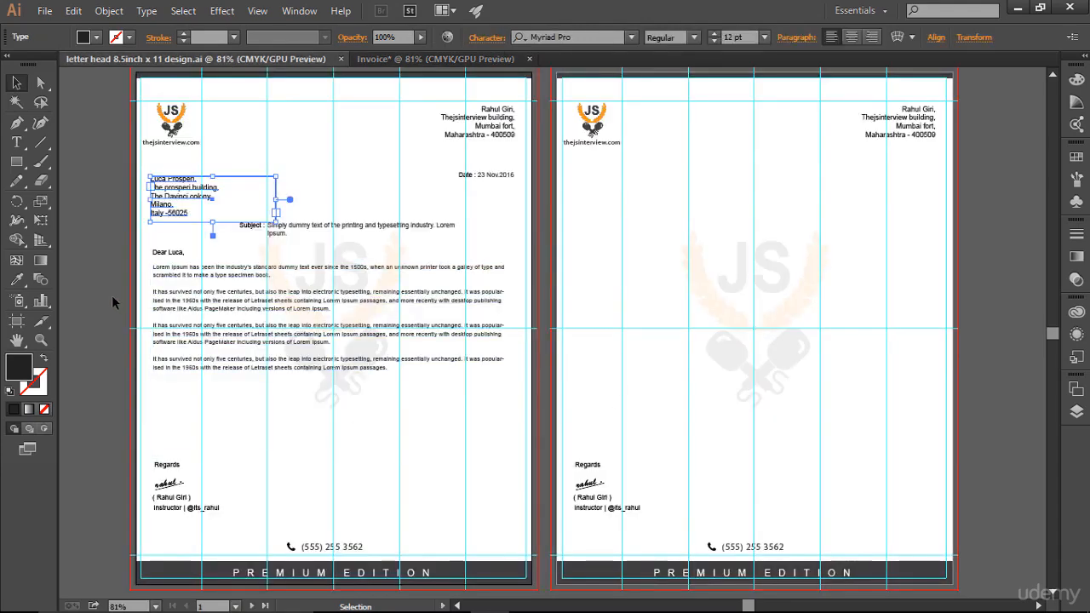
left_click(460, 59)
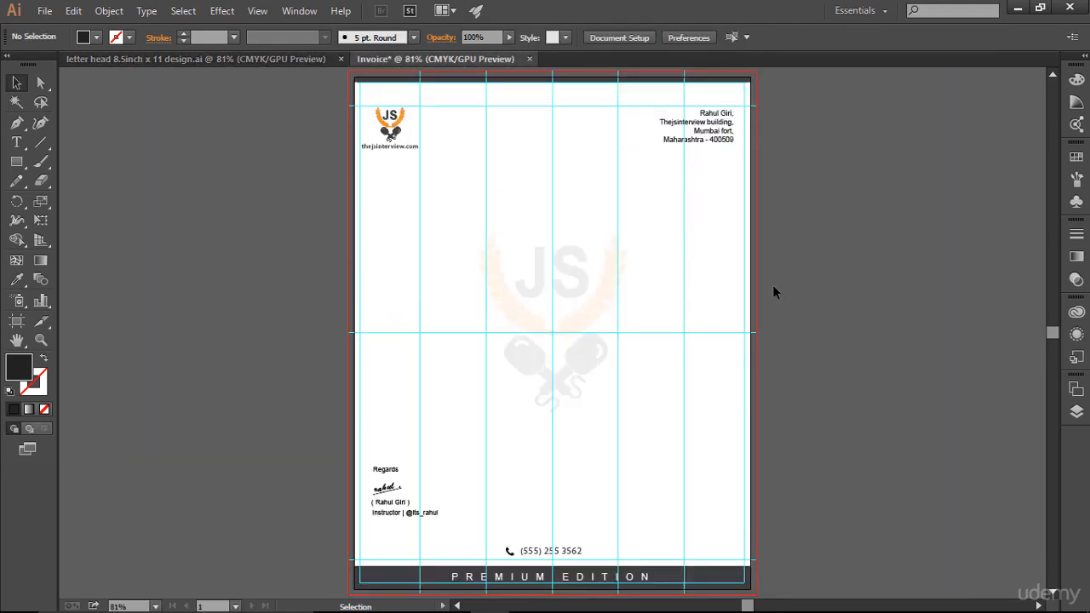
Step: Add the text "Invoice" at the page's middle between the header and the watermark, and select the whole word
key("ctrl+space")
left_click_drag(334, 77, 477, 336)
left_click_drag(694, 295, 520, 299)
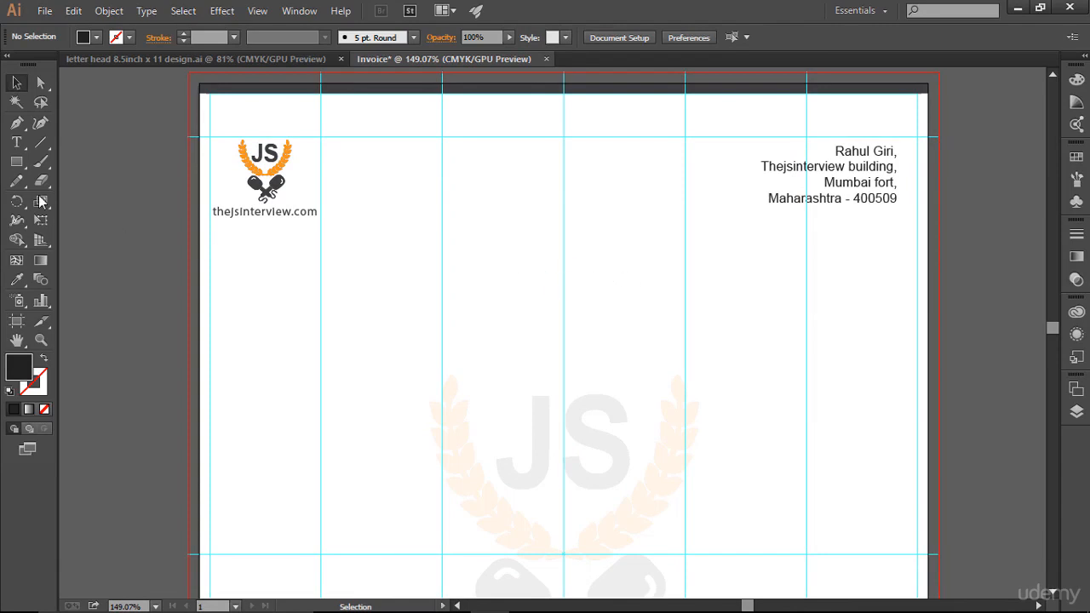
left_click(16, 142)
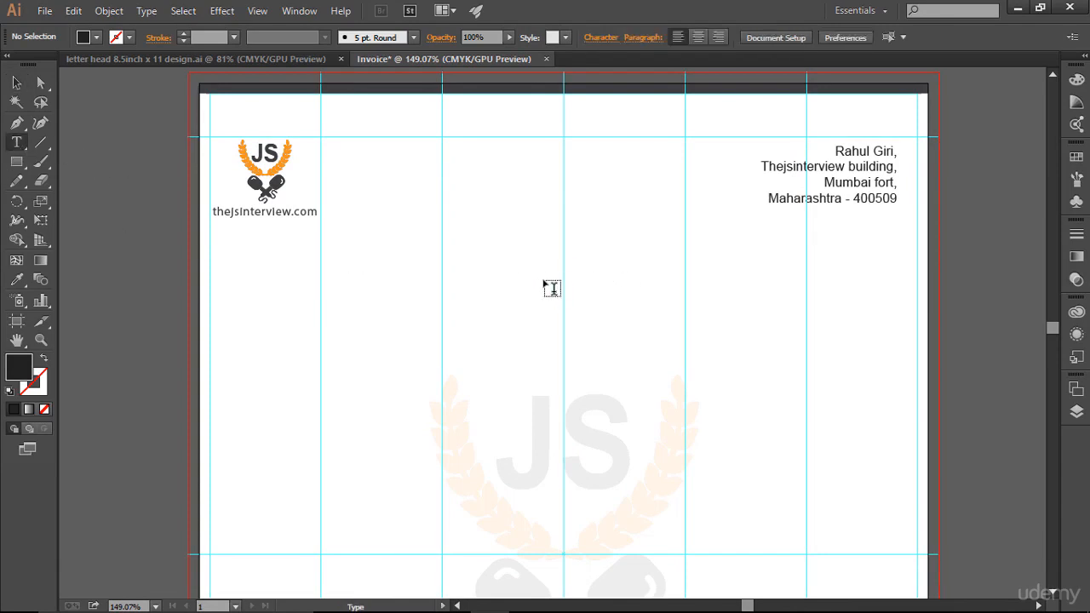
left_click(596, 282)
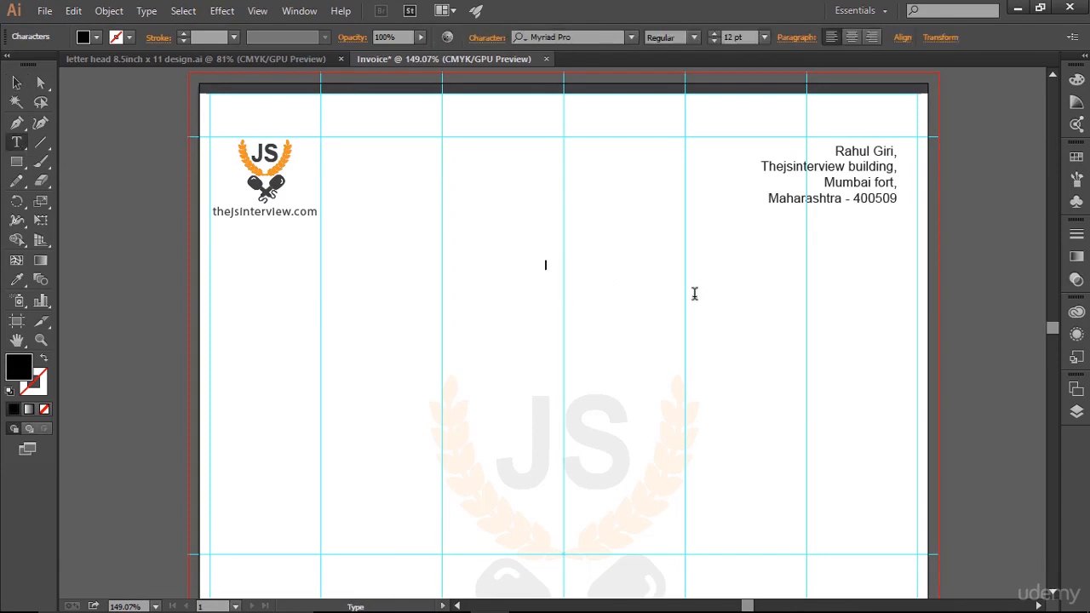
type("Invoice")
key("ctrl+a")
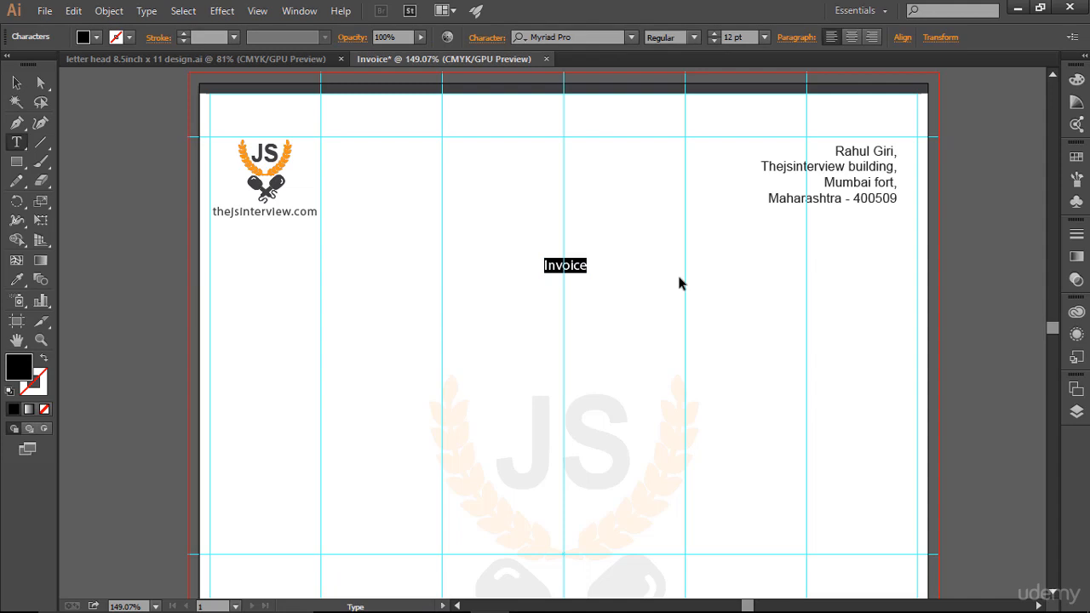
Step: Set the whole word "Invoice" in all caps
left_click(581, 265)
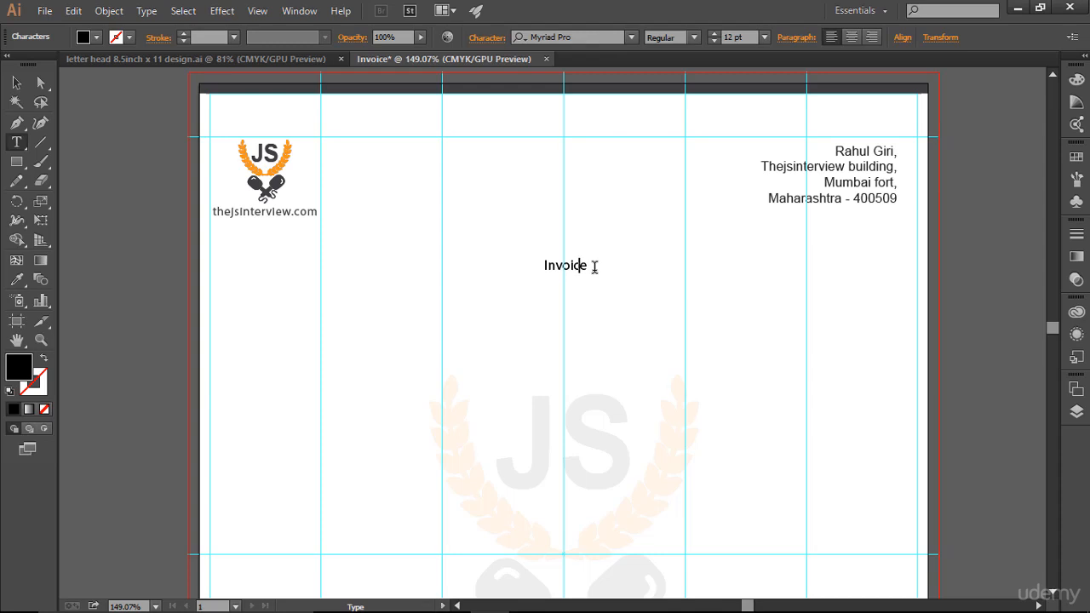
left_click_drag(595, 266, 529, 264)
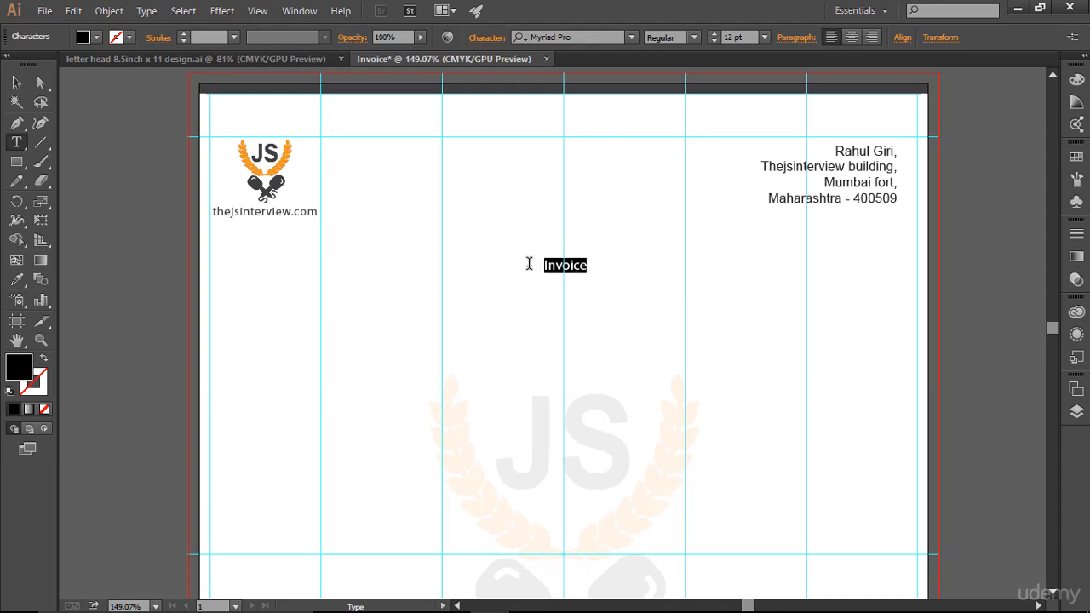
left_click(486, 37)
left_click(334, 228)
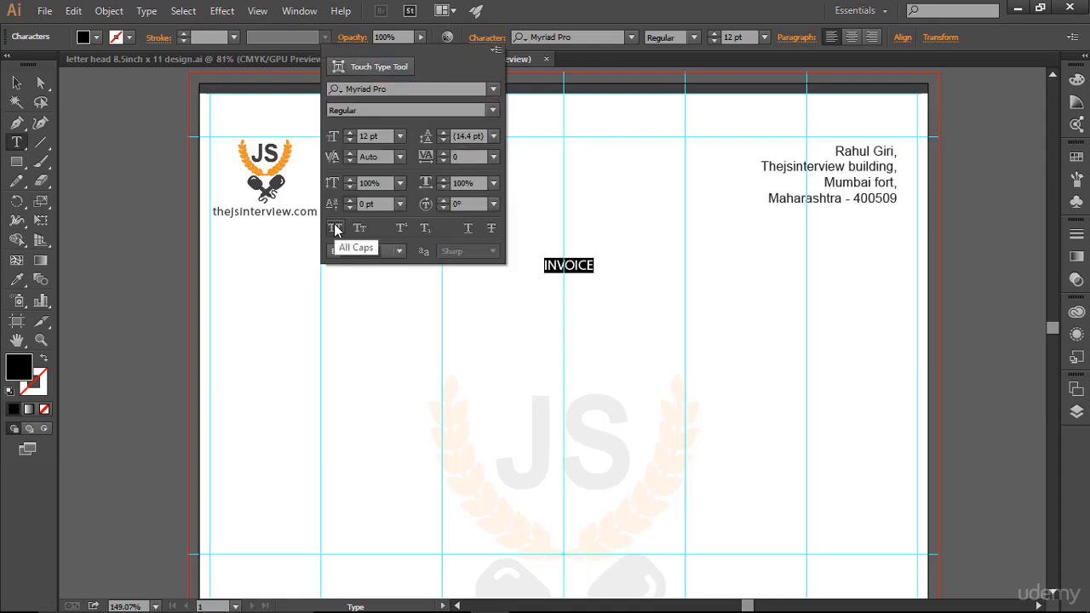
left_click(617, 264)
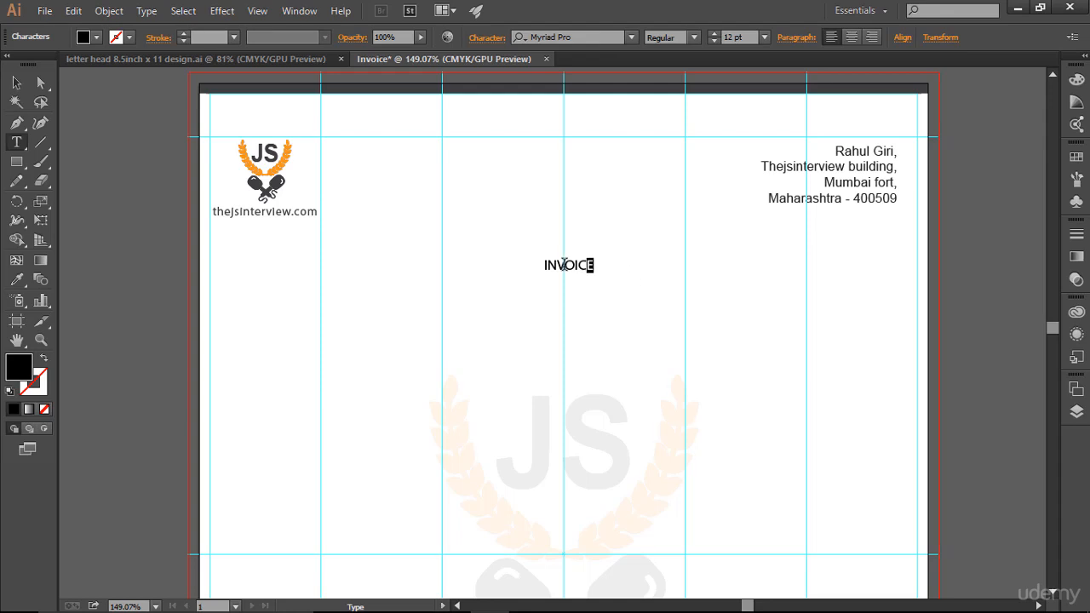
Step: Set the whole word "Invoice" in small caps
left_click_drag(592, 265, 478, 264)
left_click(488, 37)
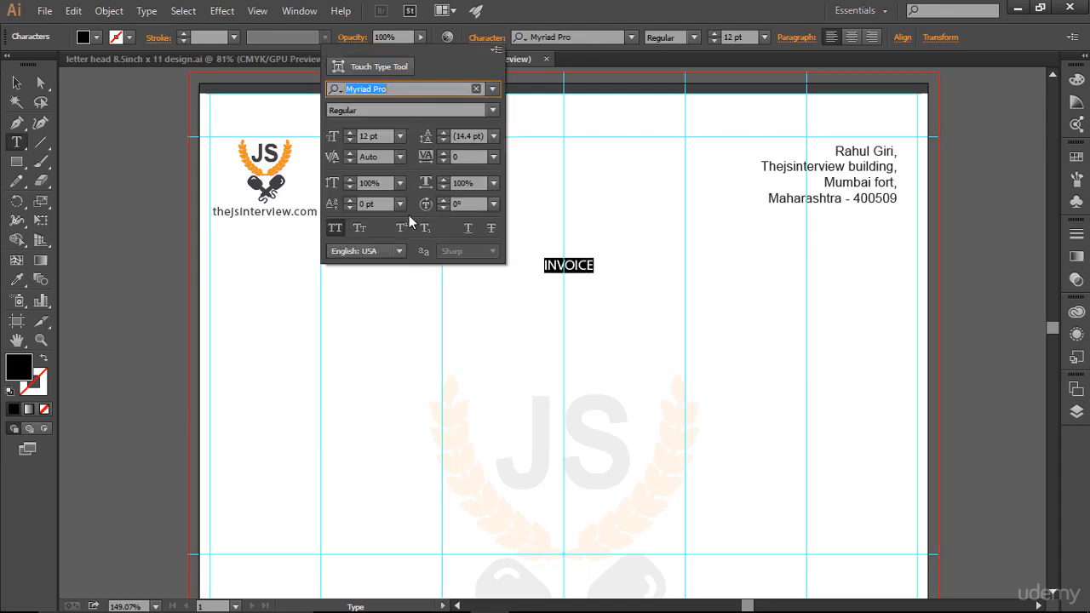
left_click(360, 228)
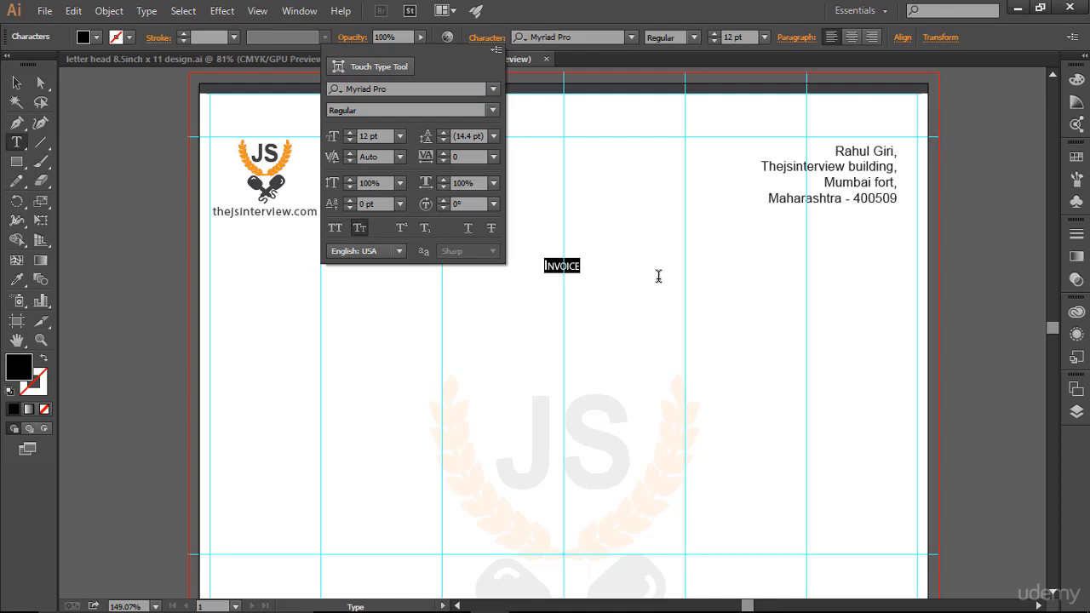
left_click(587, 280)
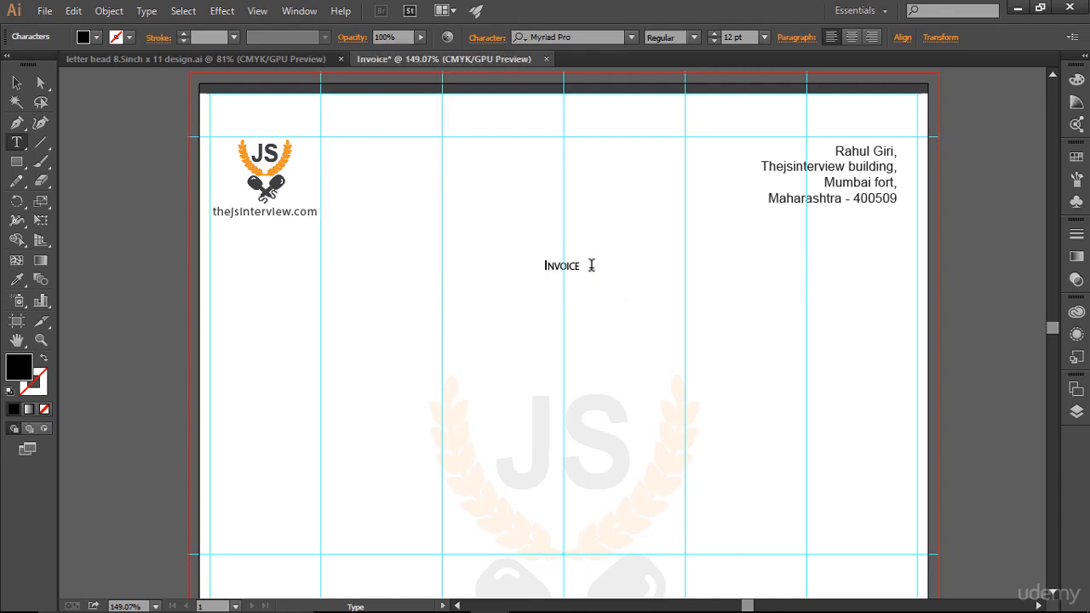
Step: Set the "Invoice" heading's font to Arial Regular and its size to 19 pt
left_click_drag(589, 265, 543, 265)
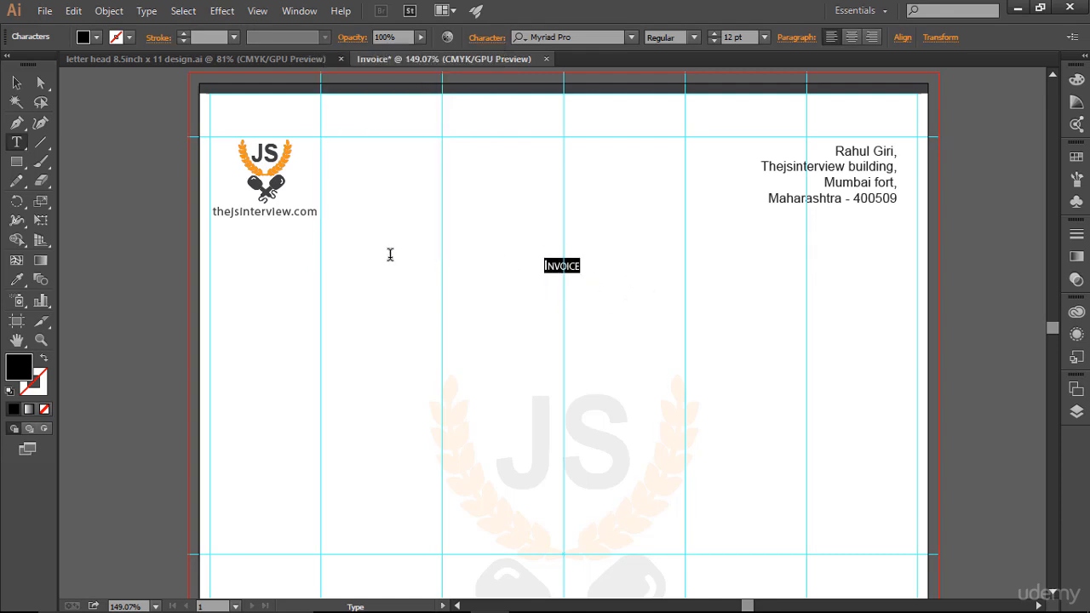
left_click(714, 33)
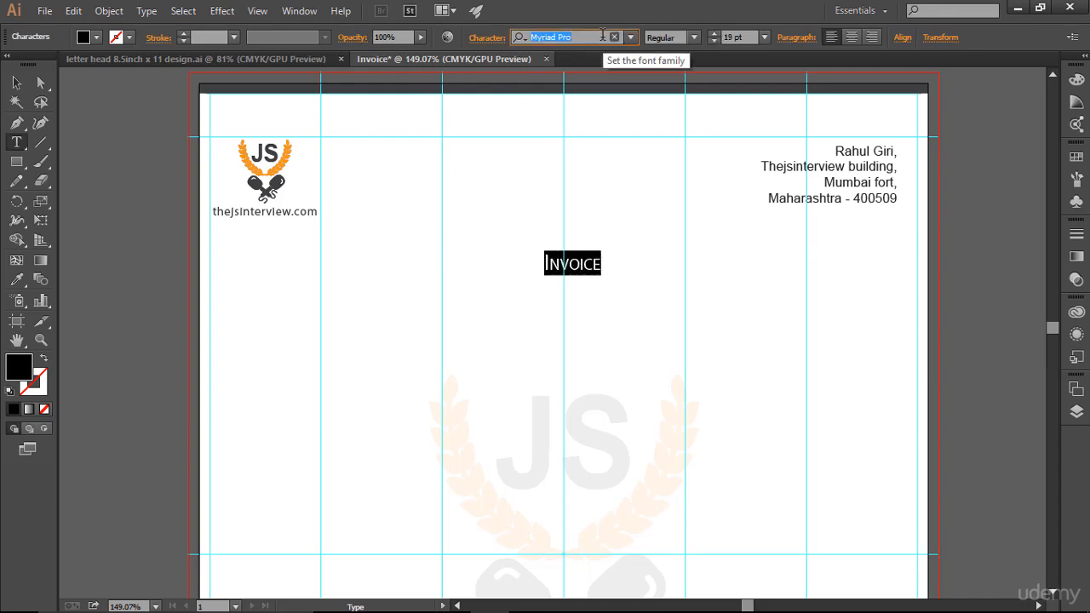
type("Arial")
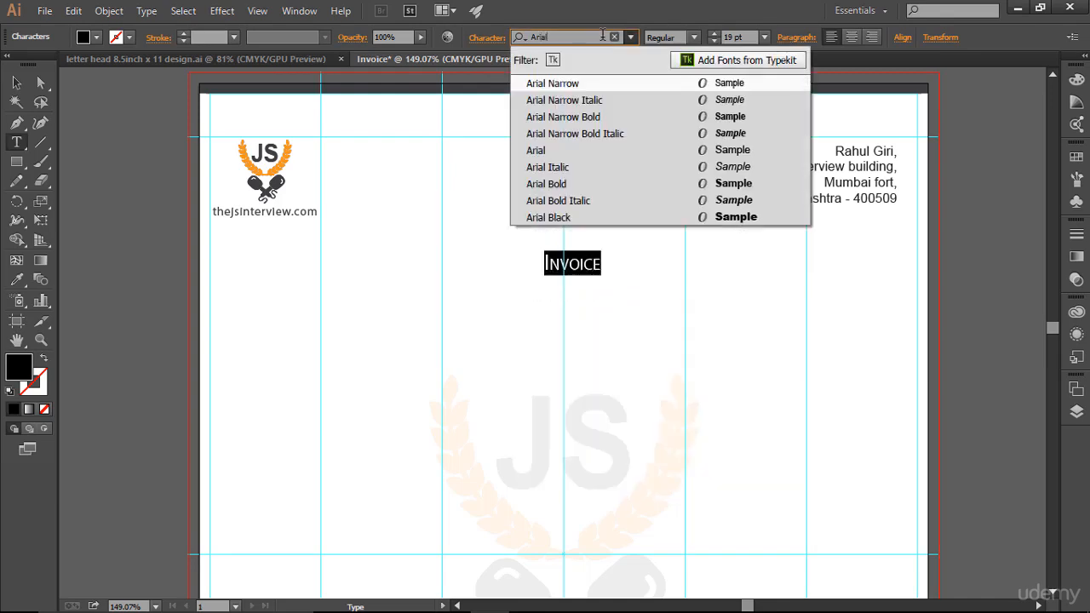
key("Down")
key("Down")
key("Return")
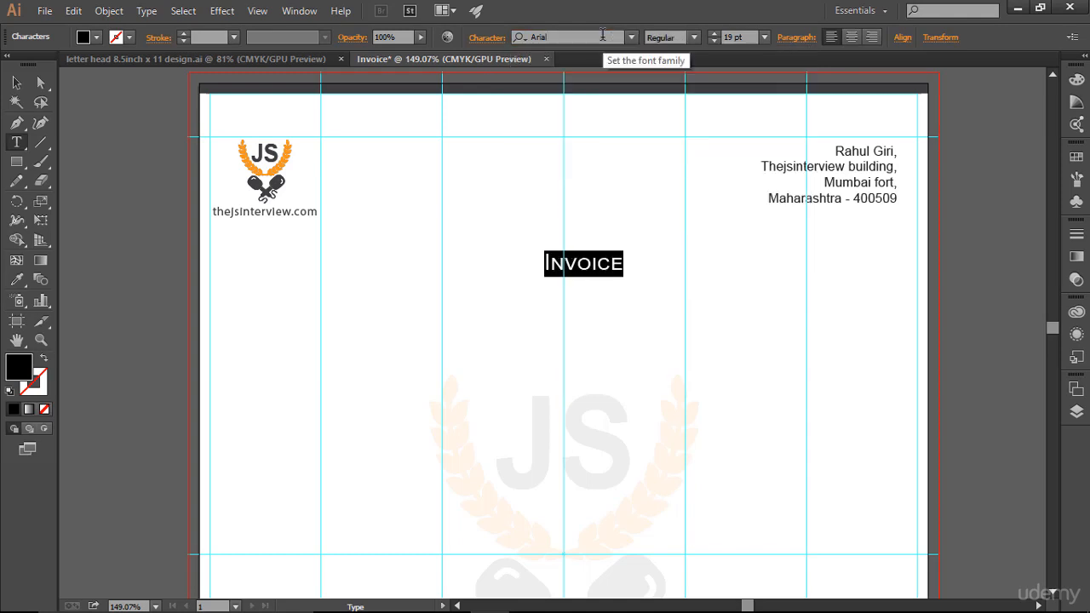
Step: Set the "Invoice" heading's size to 15 pt and centre it horizontally on the page's middle vertical guide
left_click(611, 264)
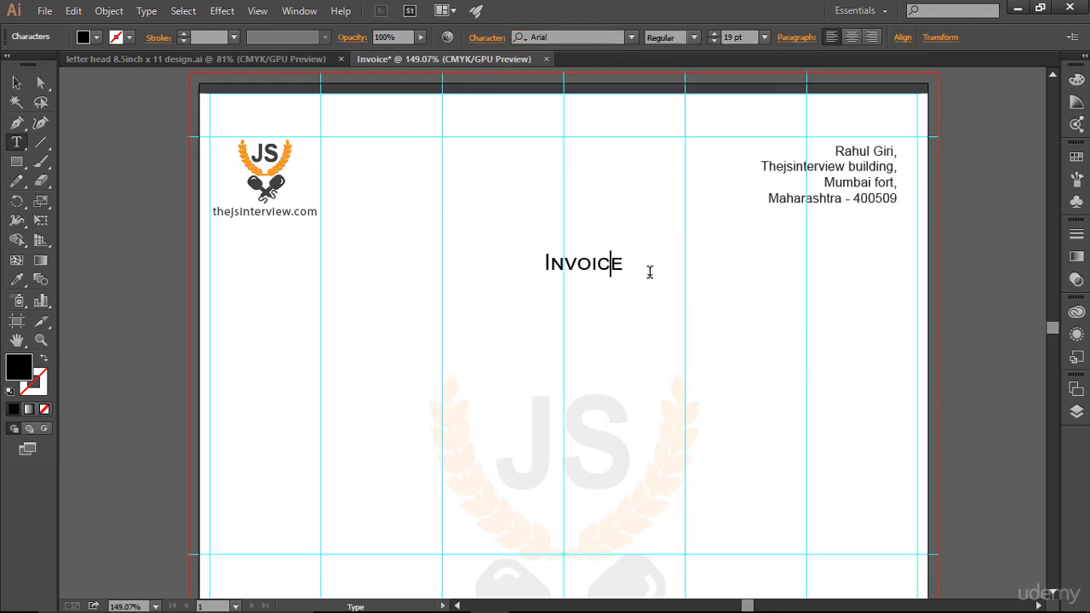
left_click_drag(637, 262, 484, 267)
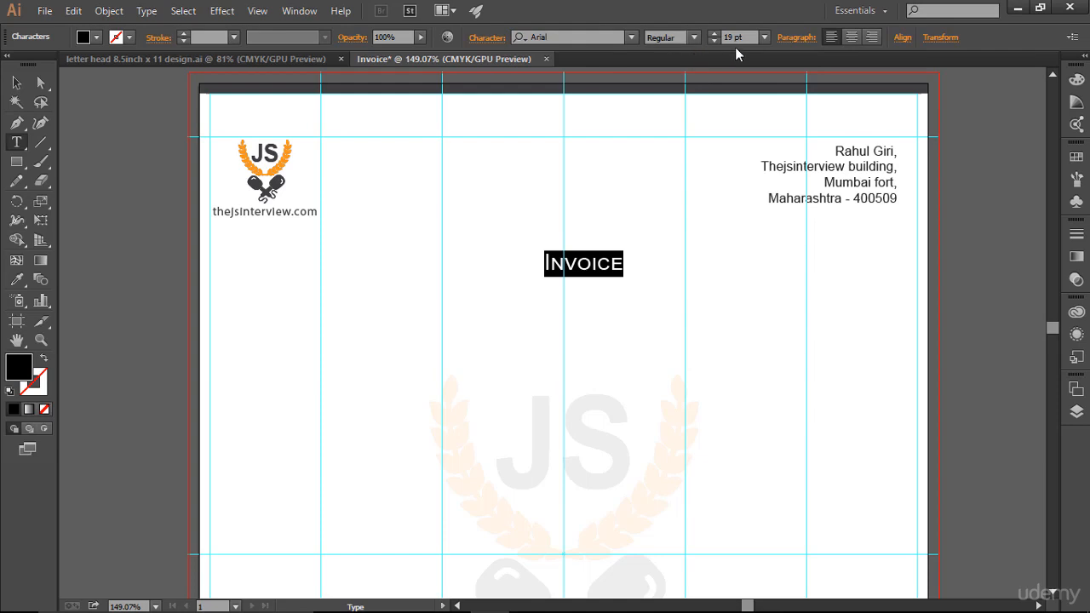
left_click(715, 40)
left_click(715, 40)
left_click(715, 40)
left_click(714, 40)
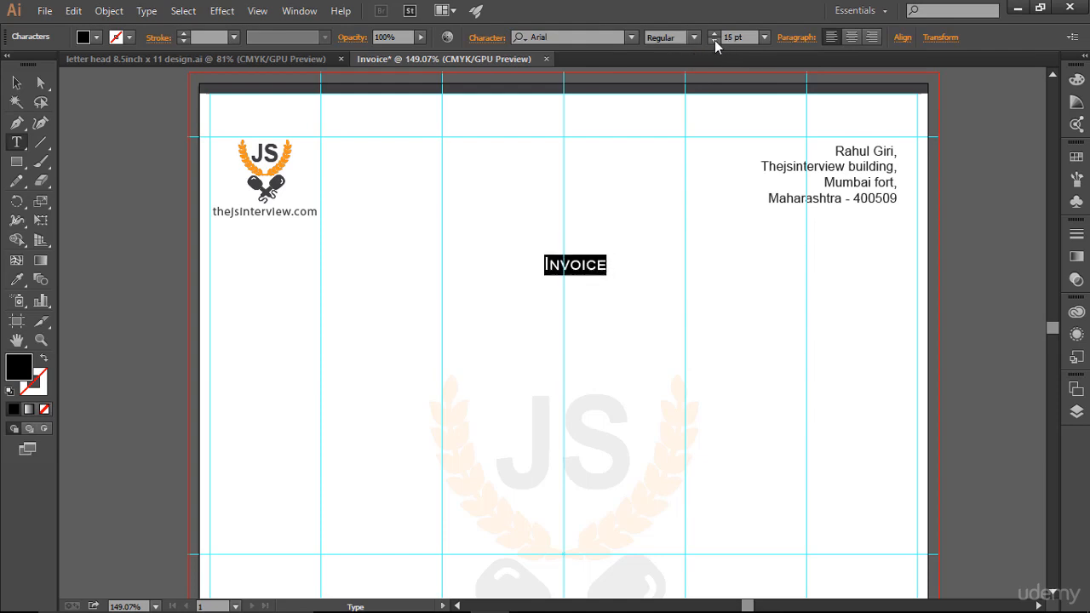
left_click(11, 82)
left_click_drag(571, 261, 548, 267)
left_click(742, 331)
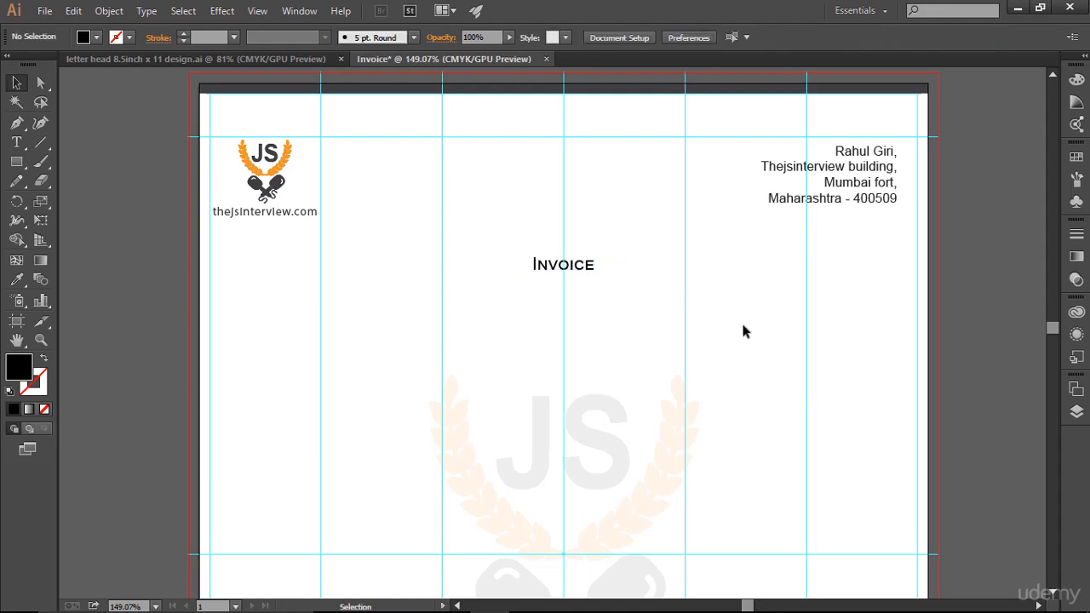
scroll(742, 331, "down", 1)
scroll(743, 332, "up", 1)
left_click_drag(16, 142, 74, 146)
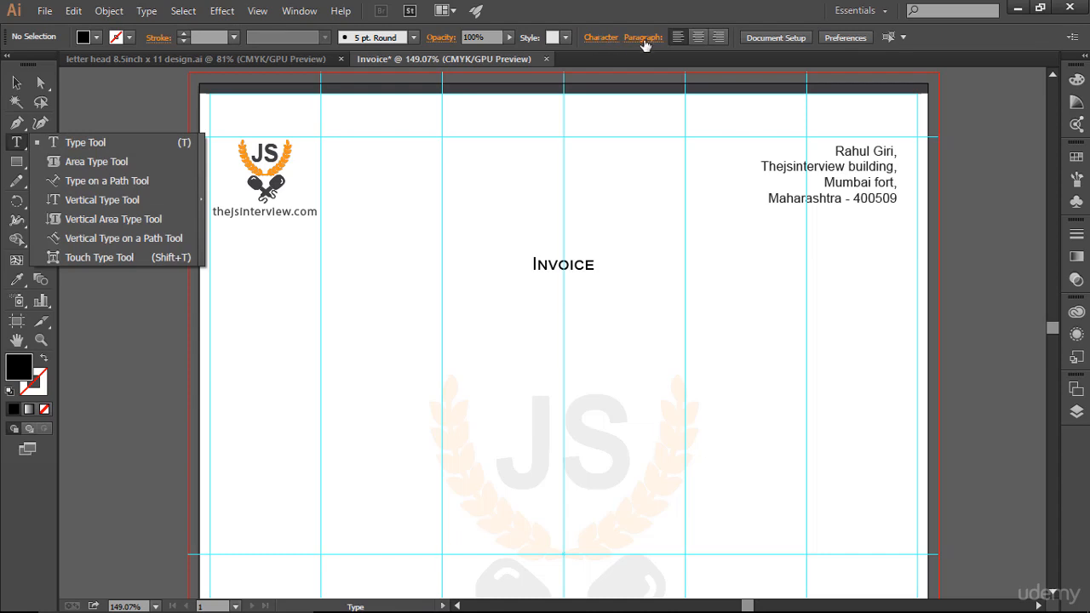
left_click(600, 38)
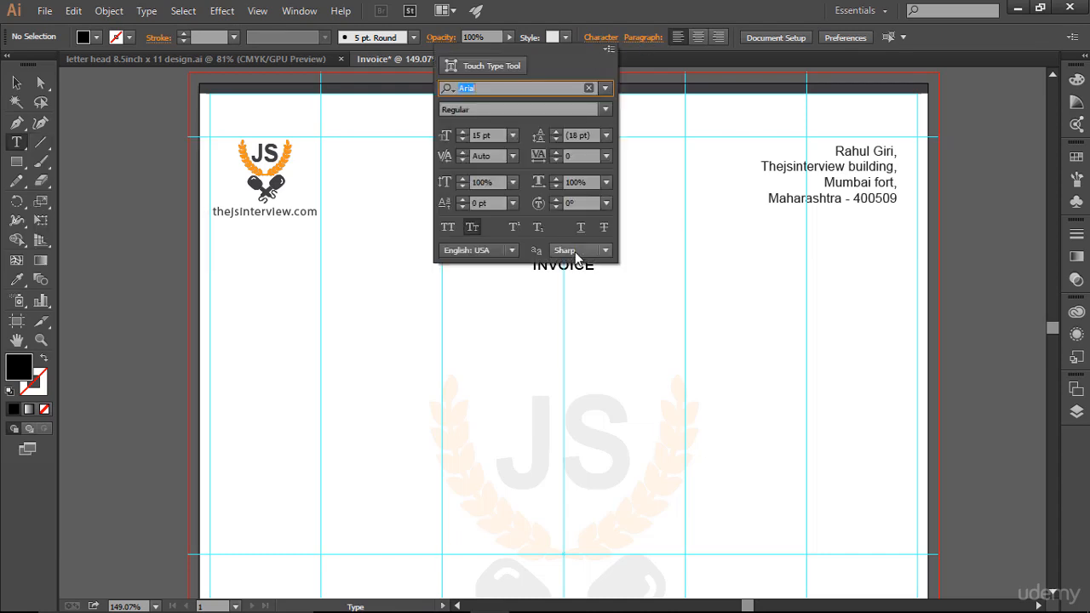
left_click(584, 287)
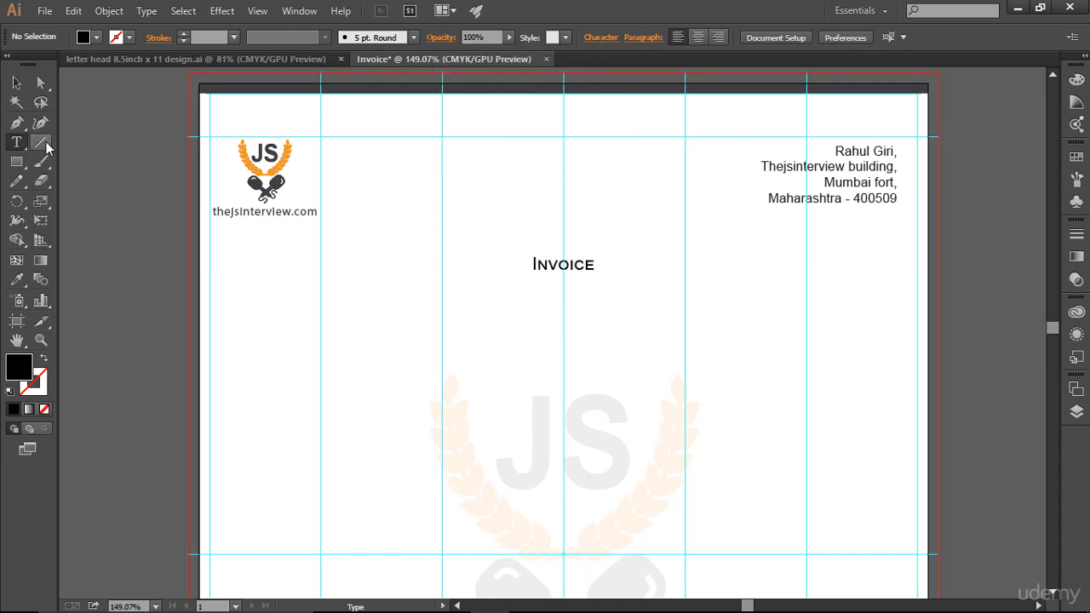
Step: Underline the "Invoice" heading with a horizontal line slightly wider than the word, with a 1 pt black stroke, and deselect it
left_click_drag(46, 141, 94, 144)
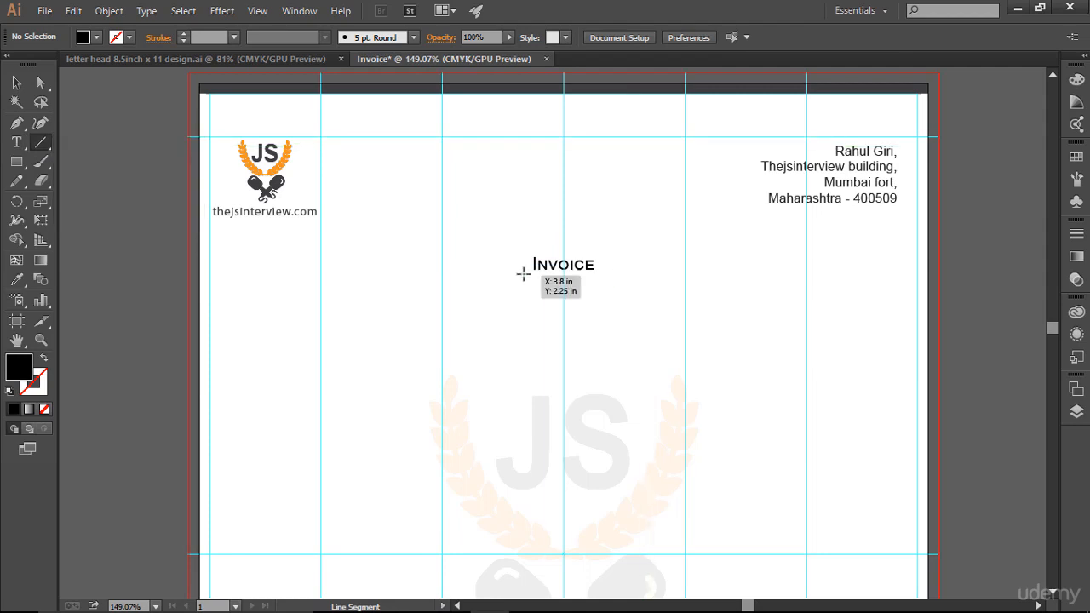
left_click_drag(523, 274, 602, 273)
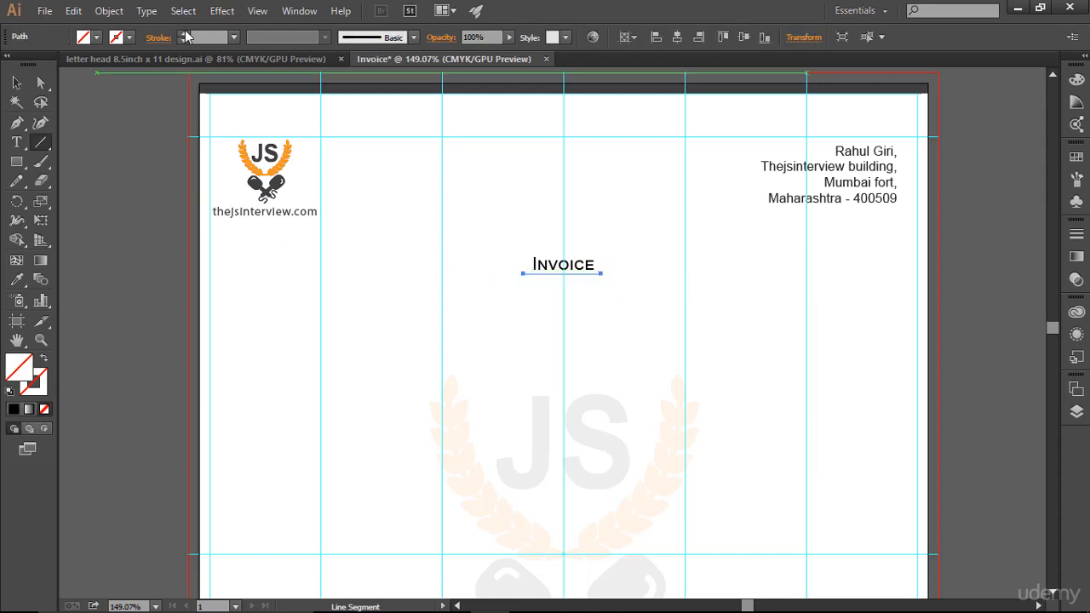
left_click(188, 32)
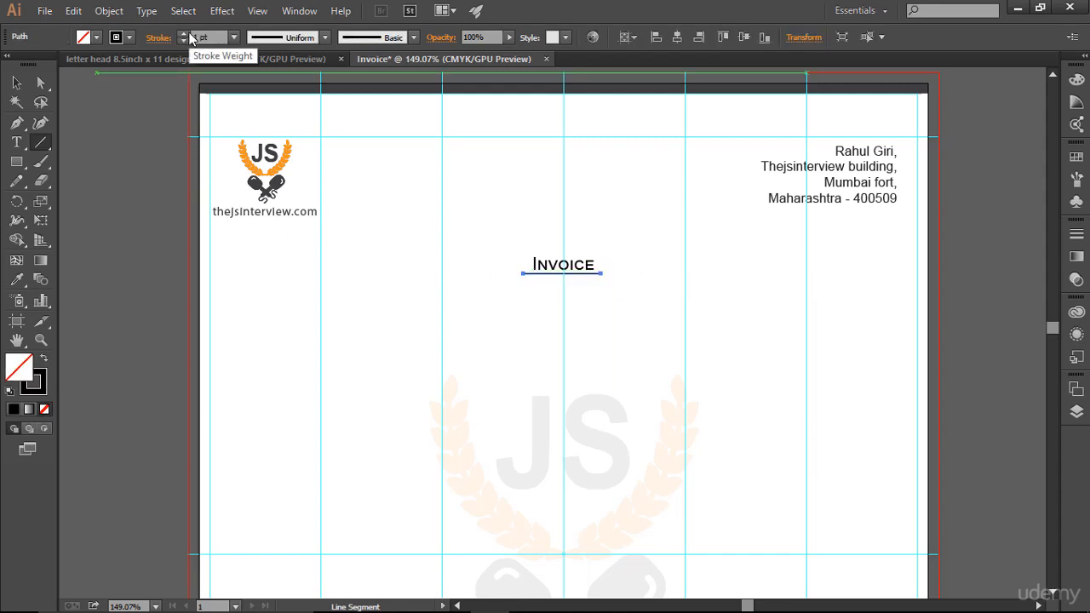
left_click(18, 82)
left_click(952, 364)
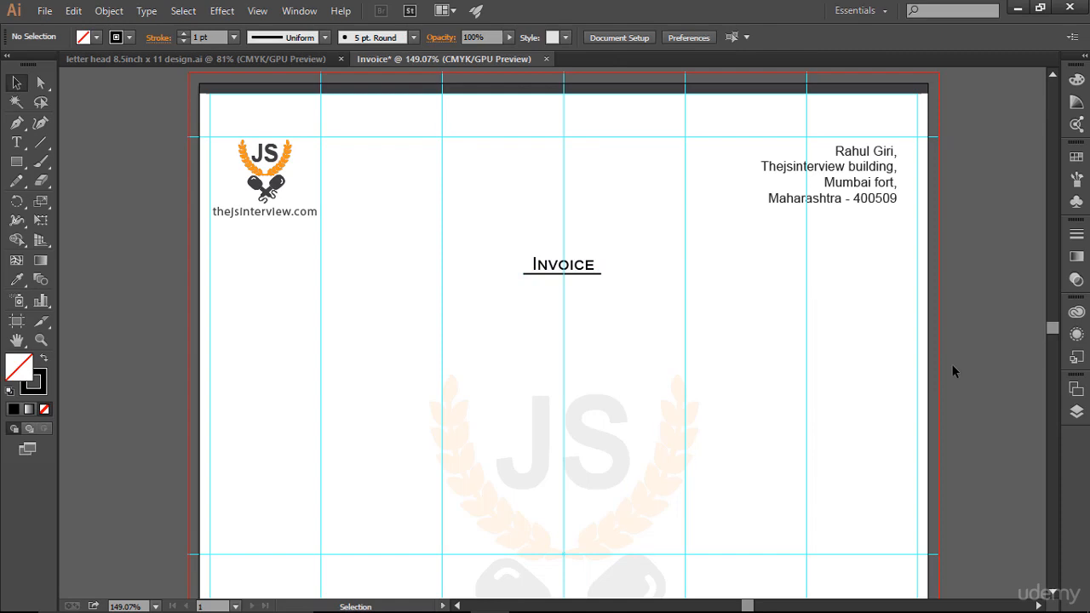
Step: Review the whole invoice page with the guides hidden, and show the guides again
scroll(814, 321, "down", 3)
scroll(813, 321, "up", 2)
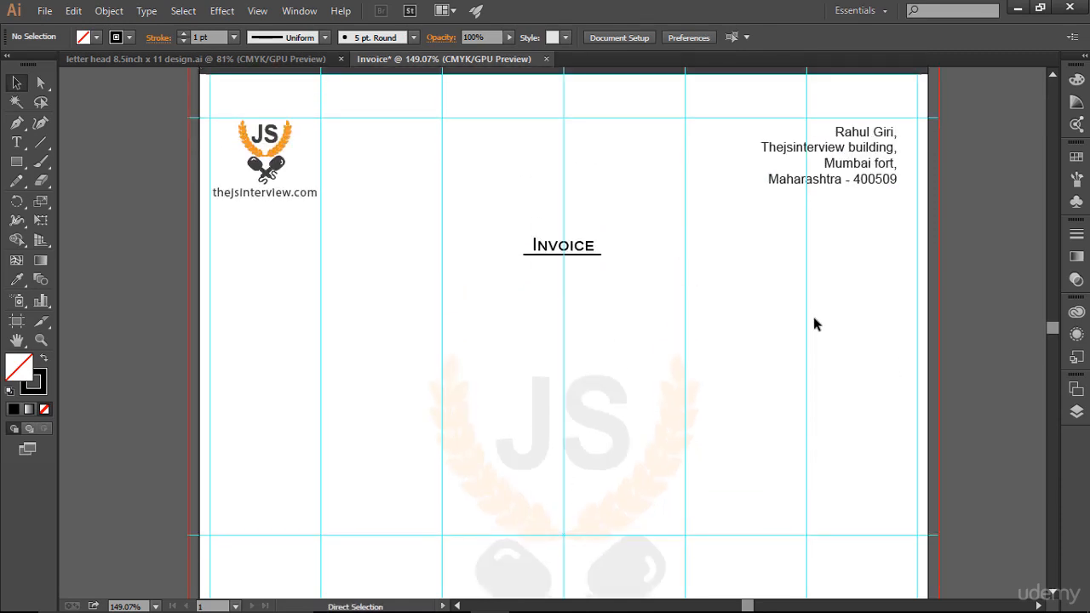
key("ctrl+0")
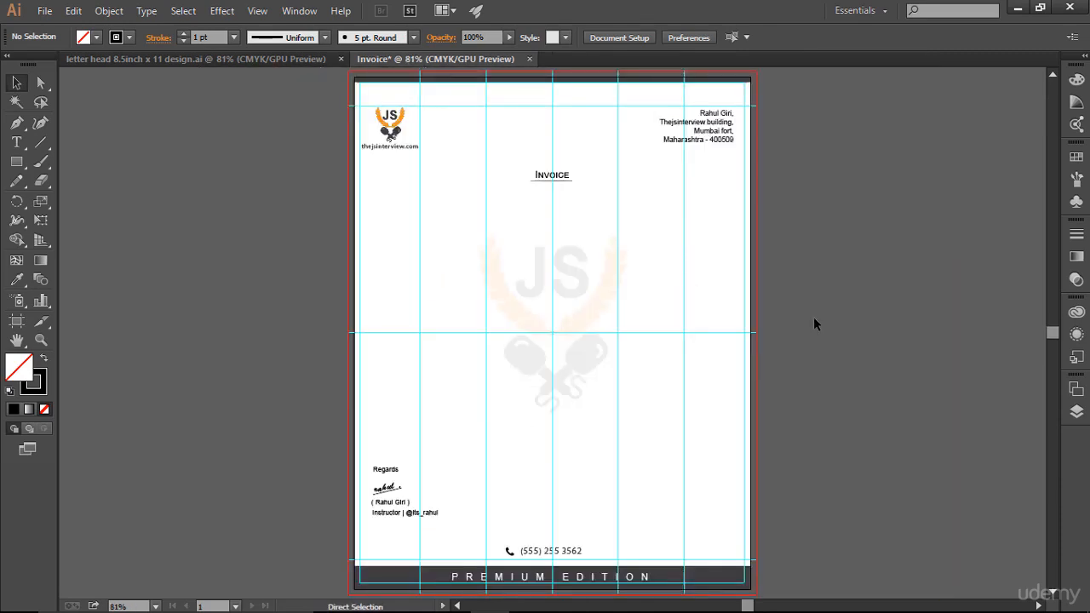
key("ctrl+semicolon")
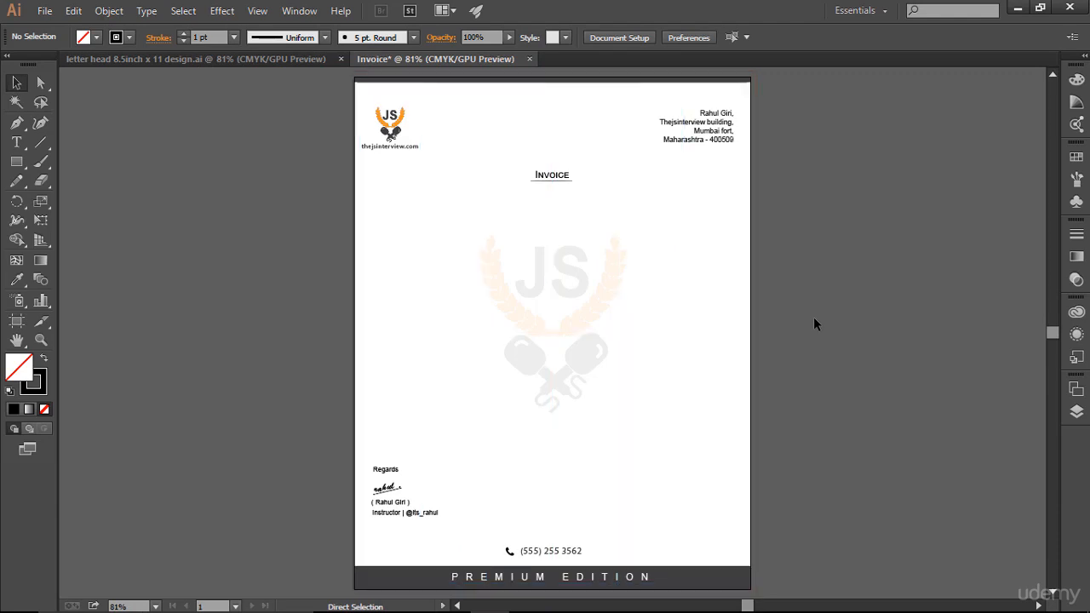
key("ctrl+semicolon")
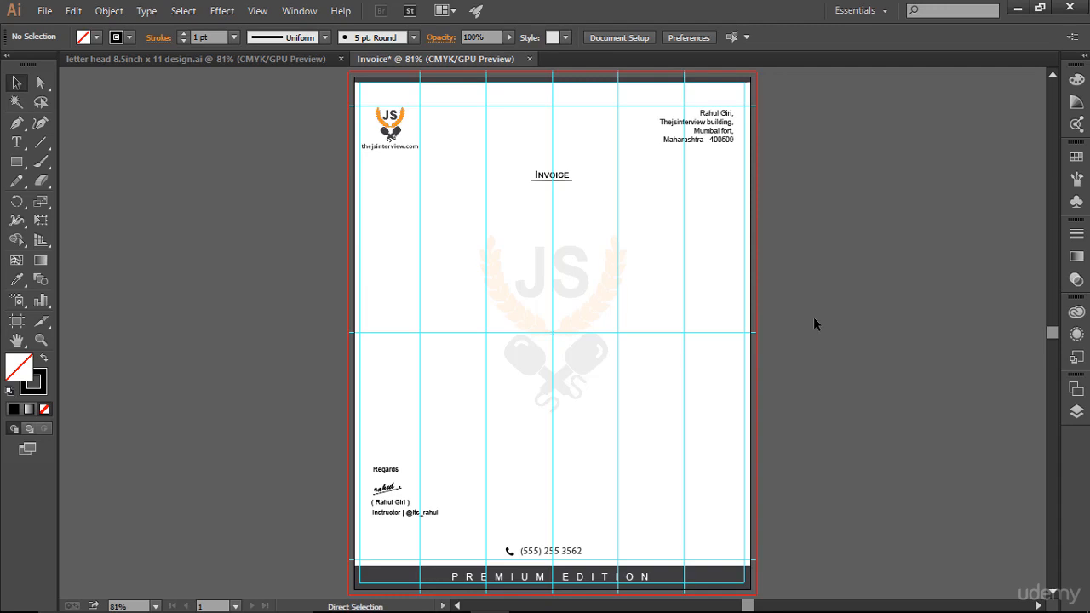
Step: Draw a thin horizontal rectangle about 7.5 in wide between the "Invoice" heading and the watermark, and remove its stroke
key("ctrl+equal")
key("ctrl+equal")
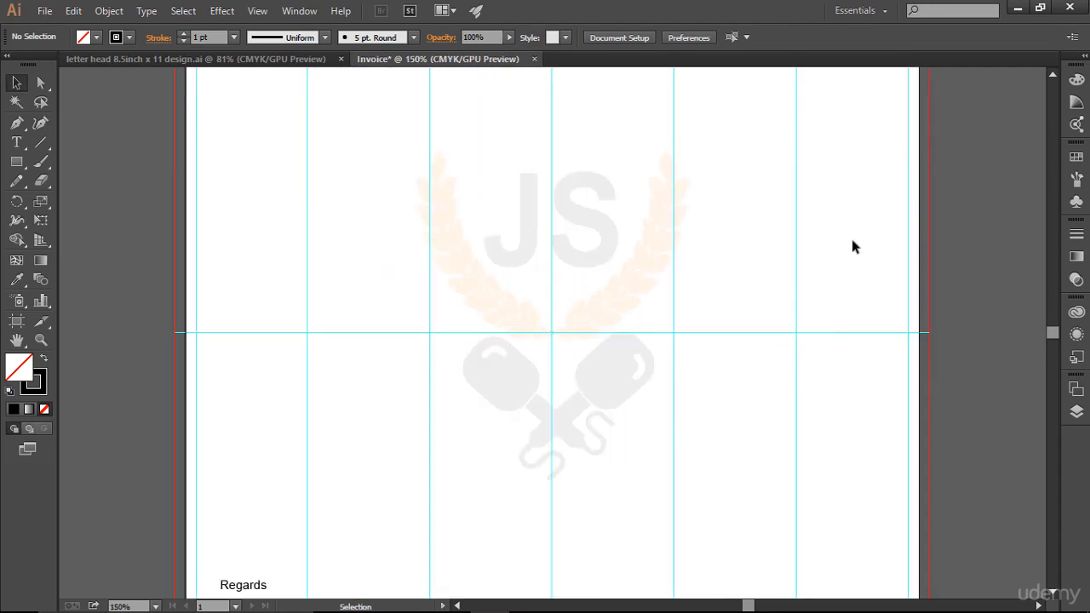
scroll(853, 242, "up", 5)
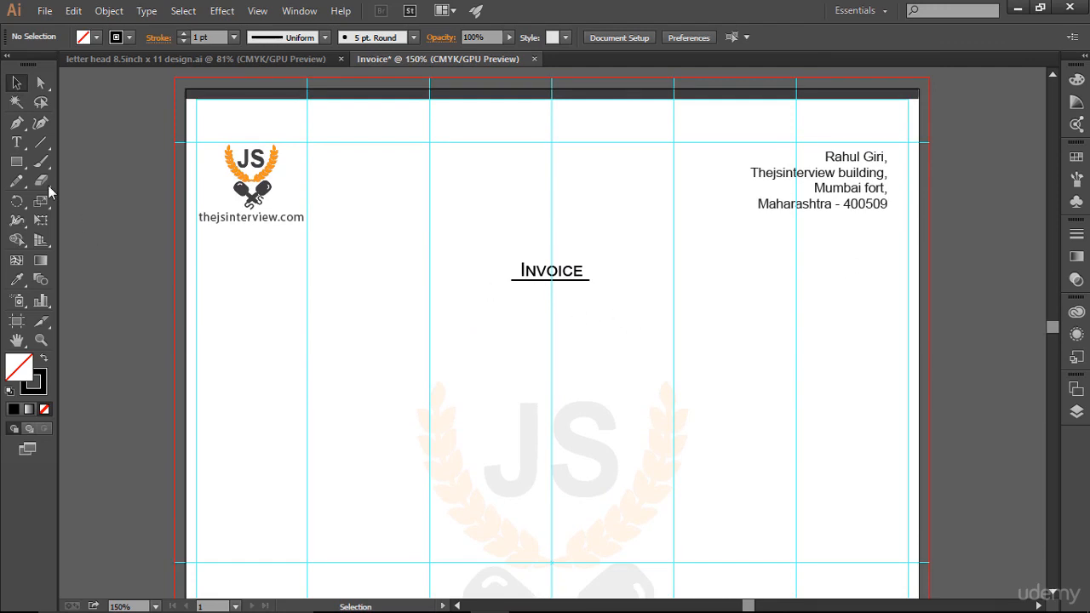
left_click_drag(17, 161, 78, 164)
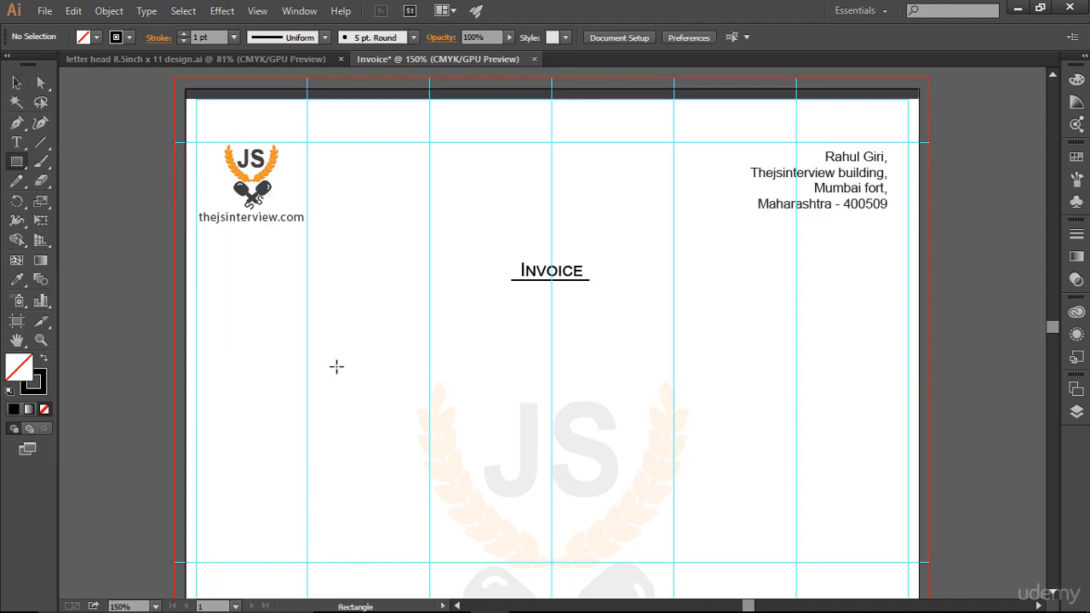
scroll(327, 370, "down", 6)
scroll(324, 373, "up", 3)
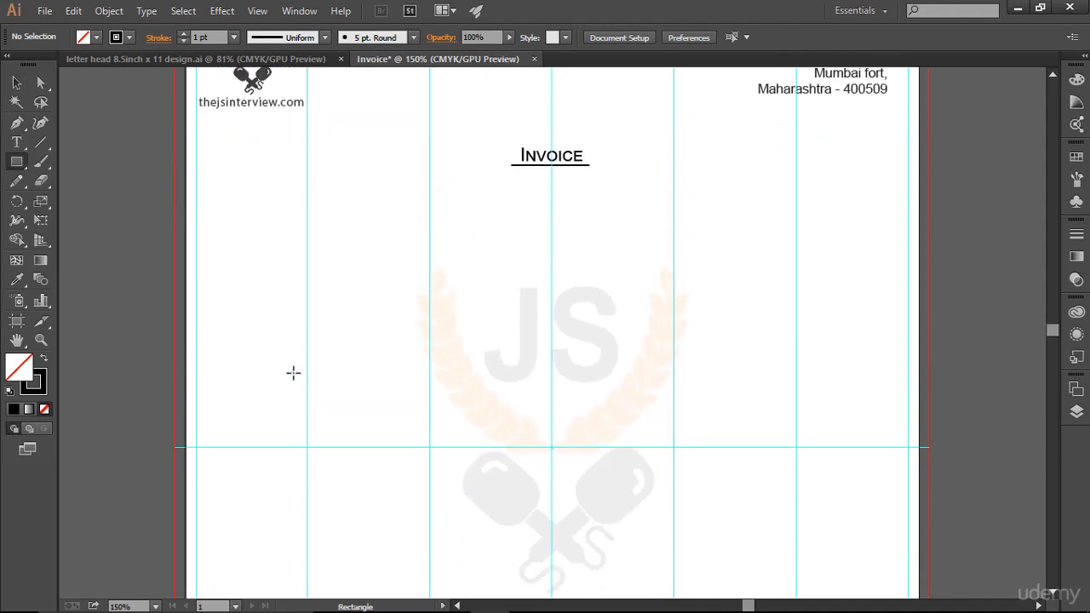
scroll(293, 373, "up", 1)
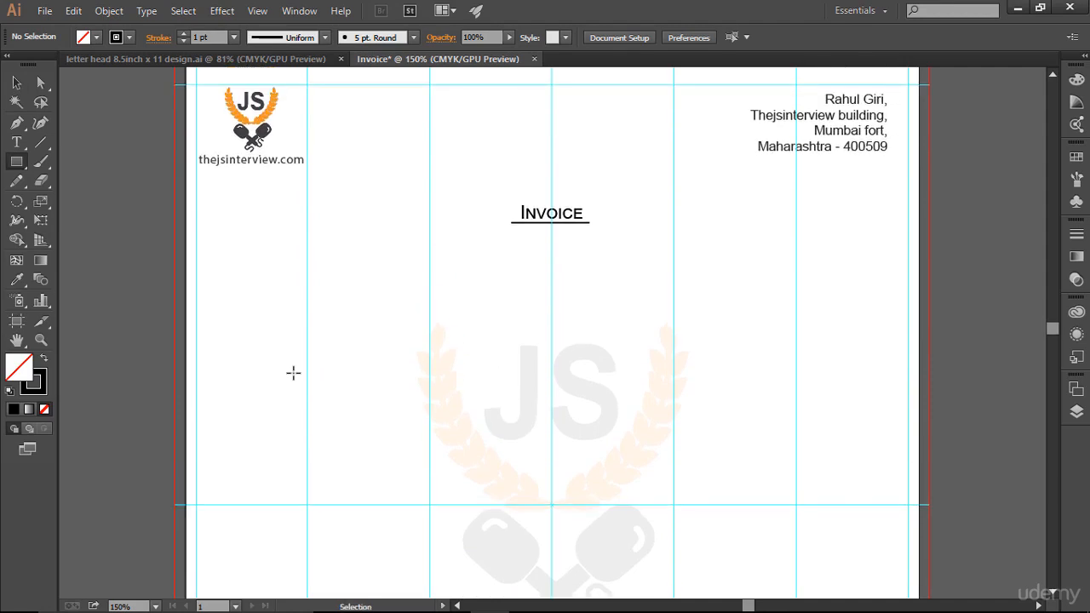
key("ctrl+minus")
scroll(293, 372, "down", 1)
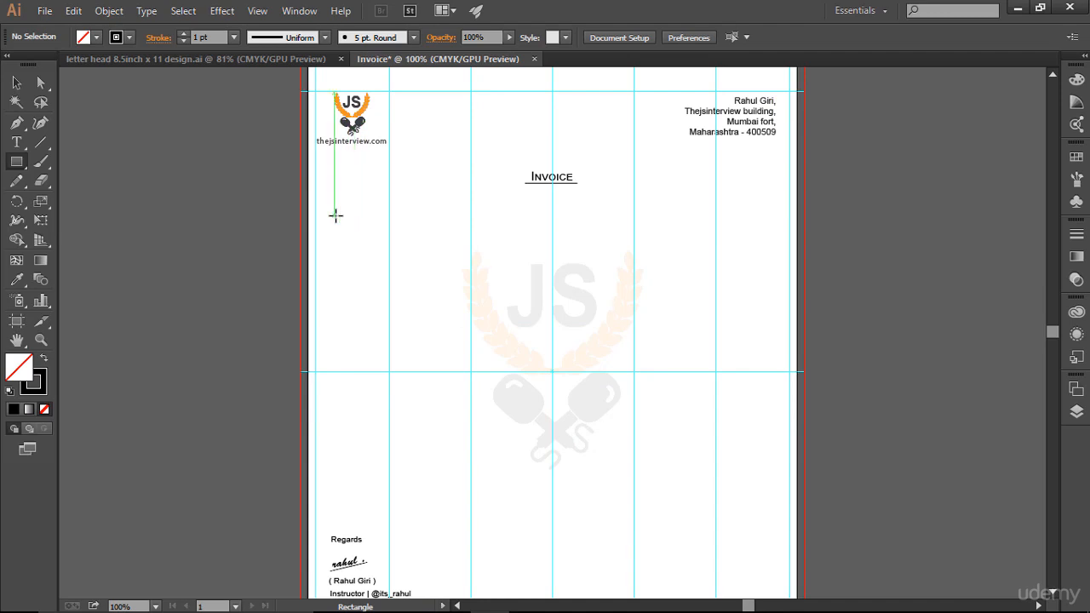
left_click_drag(335, 216, 765, 233)
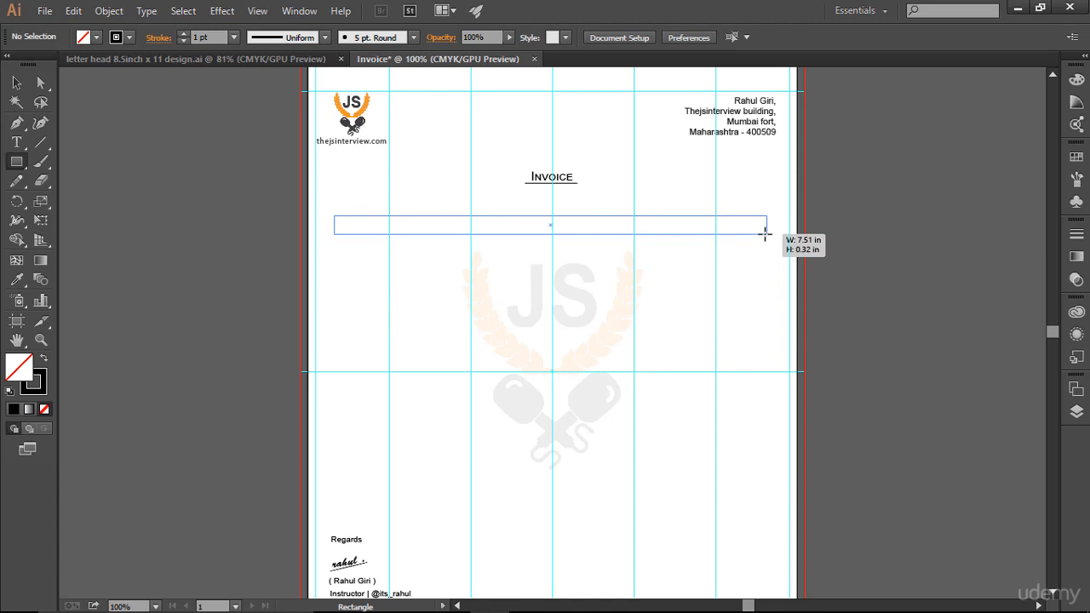
left_click_drag(765, 233, 767, 240)
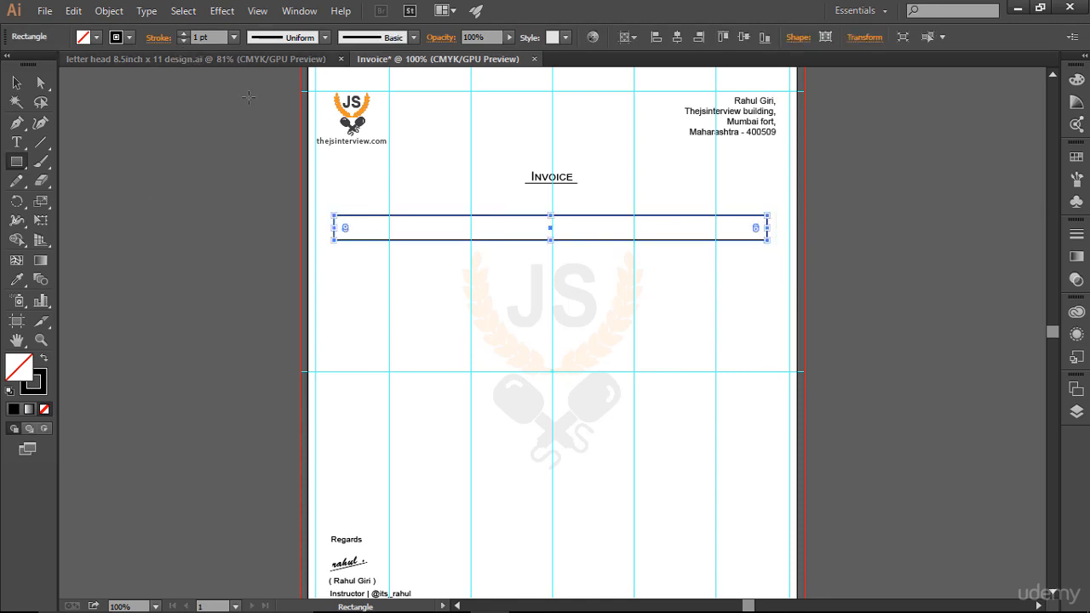
left_click(181, 40)
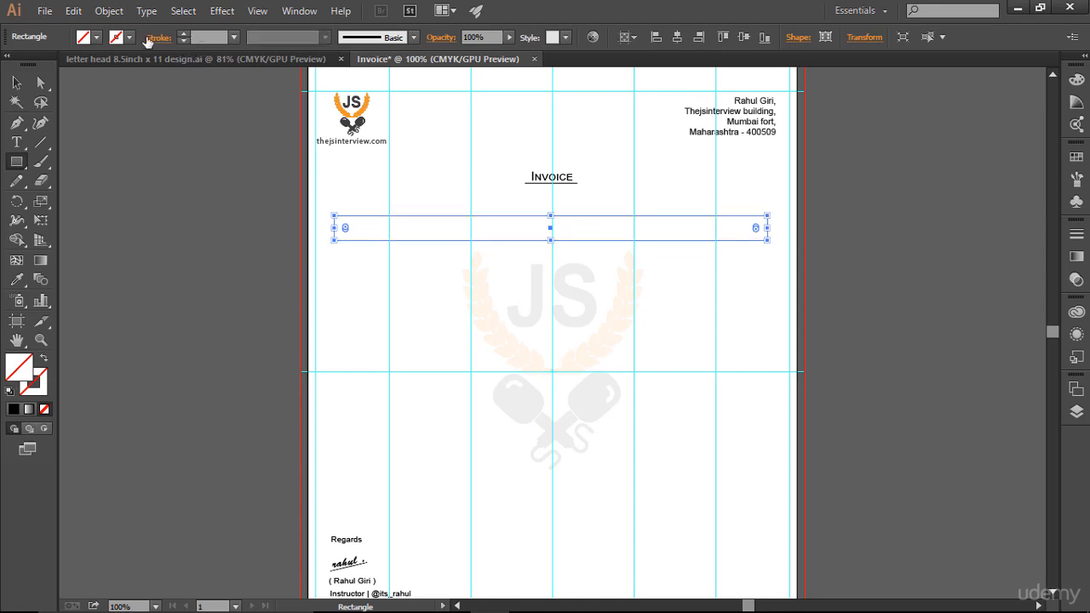
Step: Fill the thin rectangle below the "Invoice" heading with a mid-grey swatch and deselect it
left_click(98, 39)
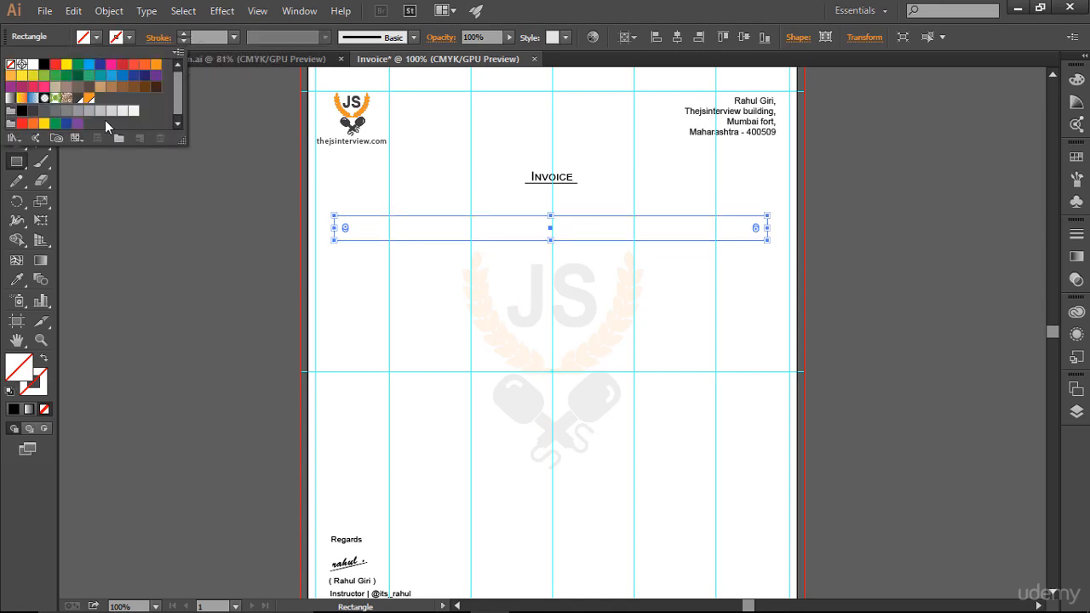
left_click(83, 111)
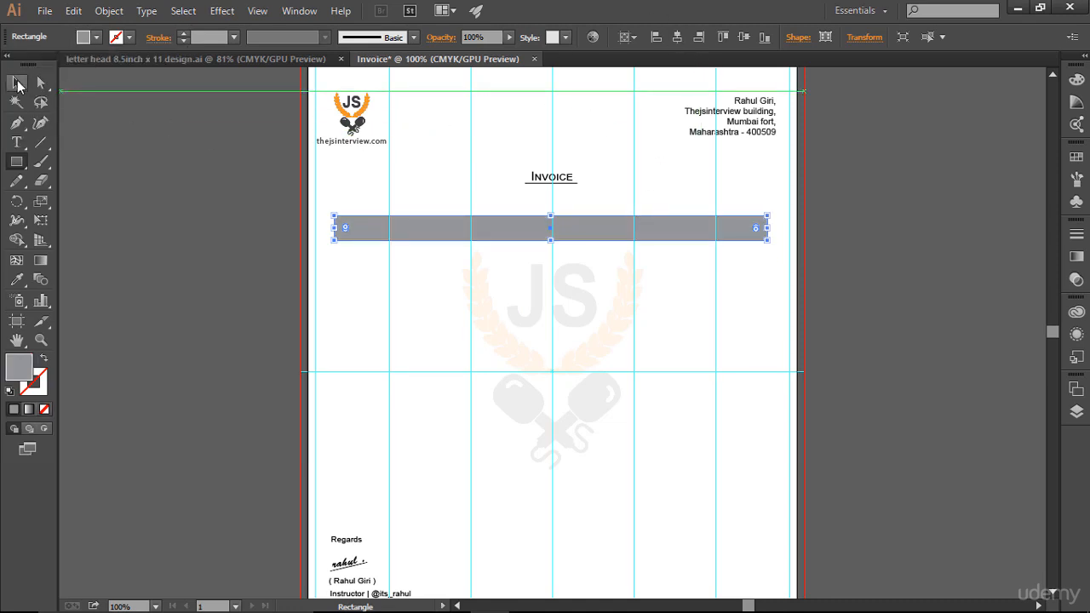
left_click(16, 83)
left_click(171, 151)
scroll(1020, 307, "down", 3)
scroll(1020, 311, "up", 2)
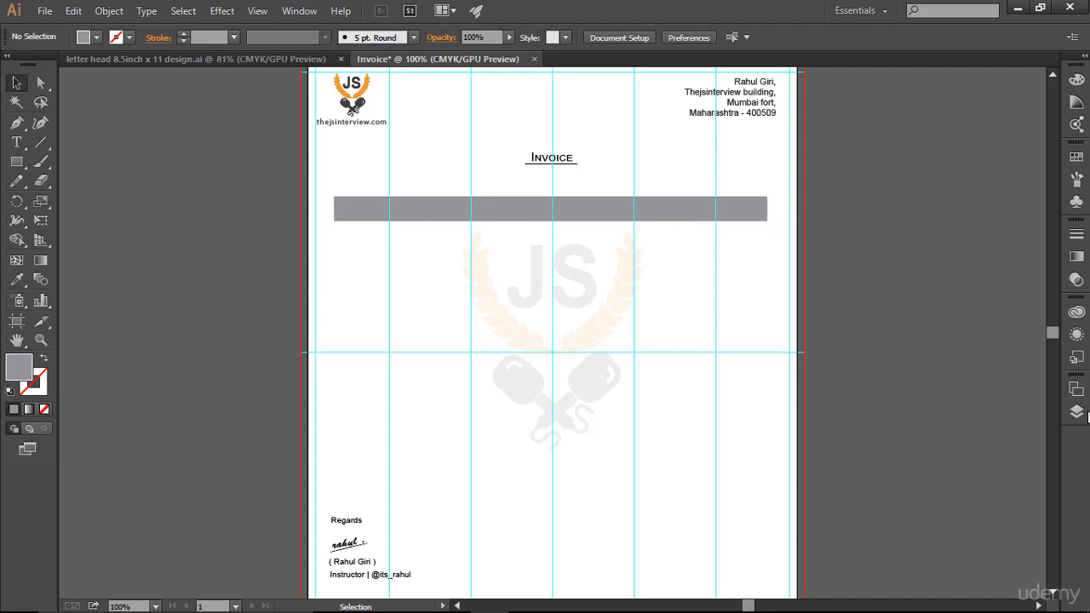
Step: Lock the grey rectangle in Layer 1, toggling its visibility first to identify it
left_click(1077, 413)
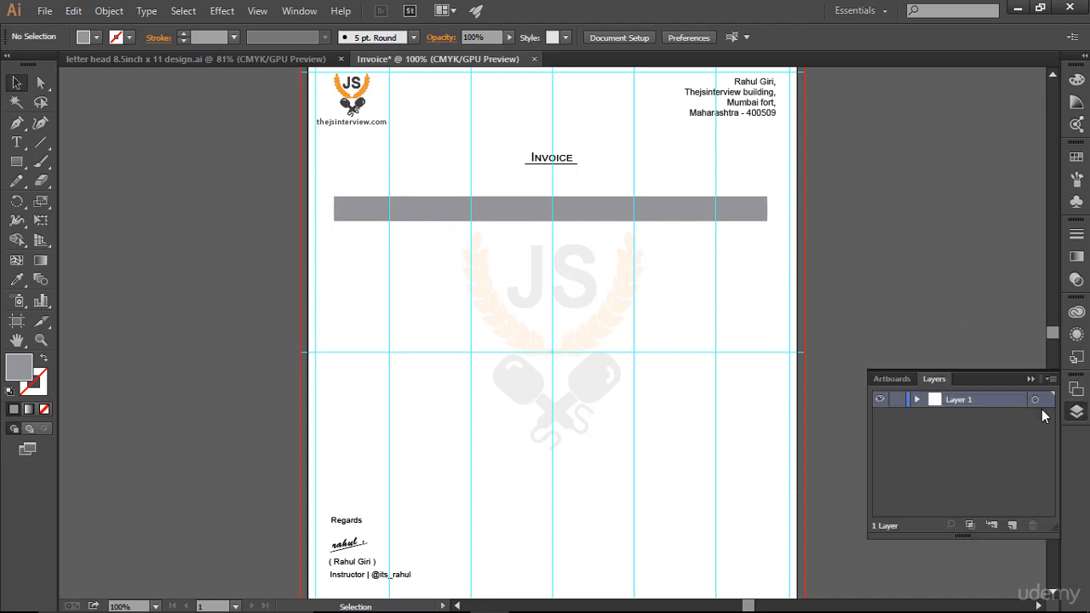
left_click(916, 401)
left_click(881, 417)
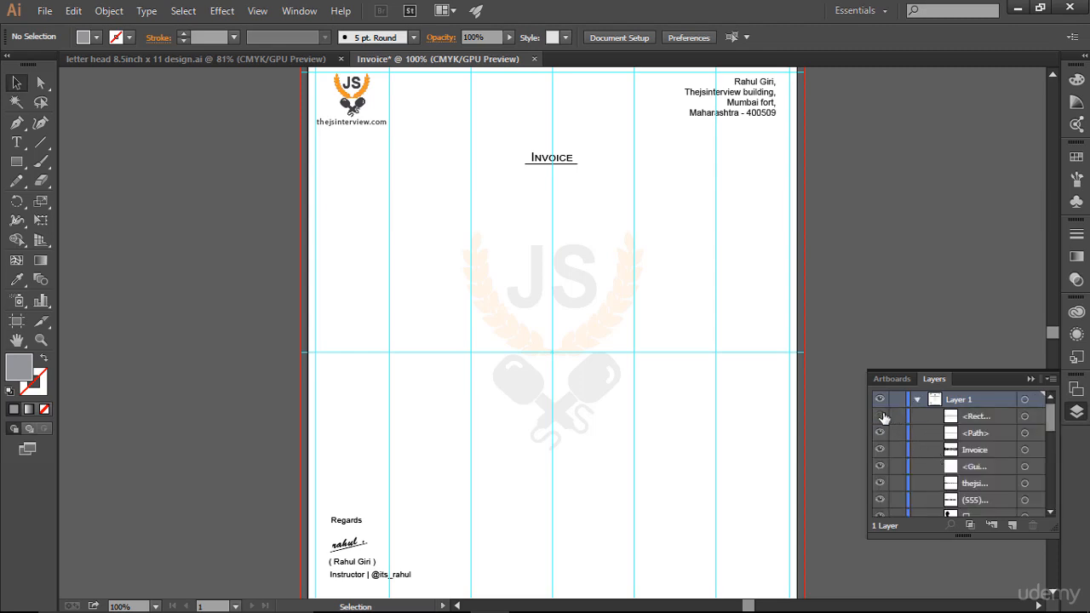
left_click(881, 416)
left_click(897, 417)
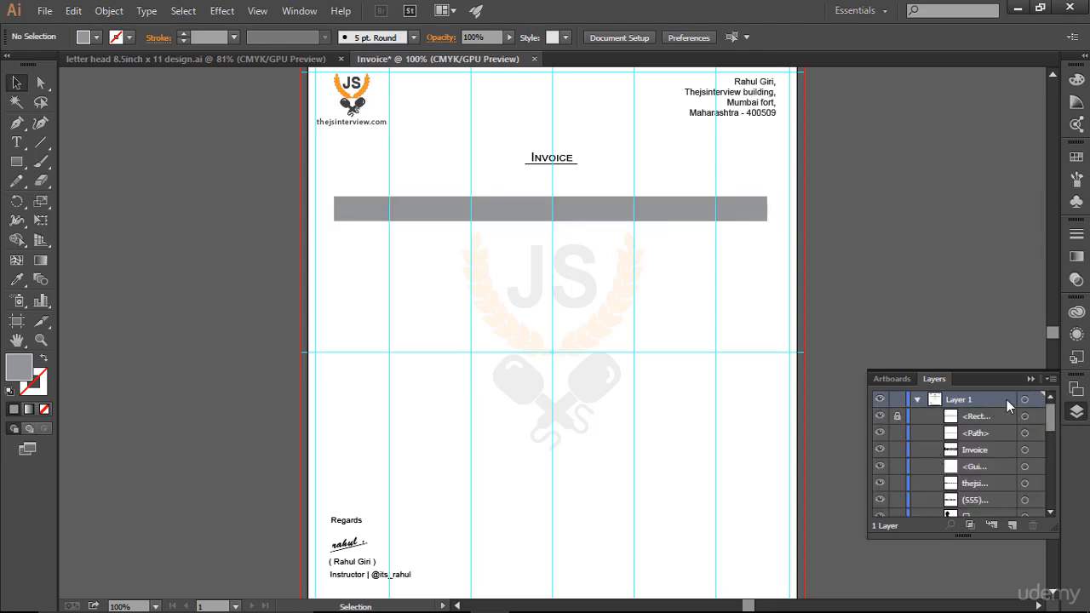
left_click(1031, 379)
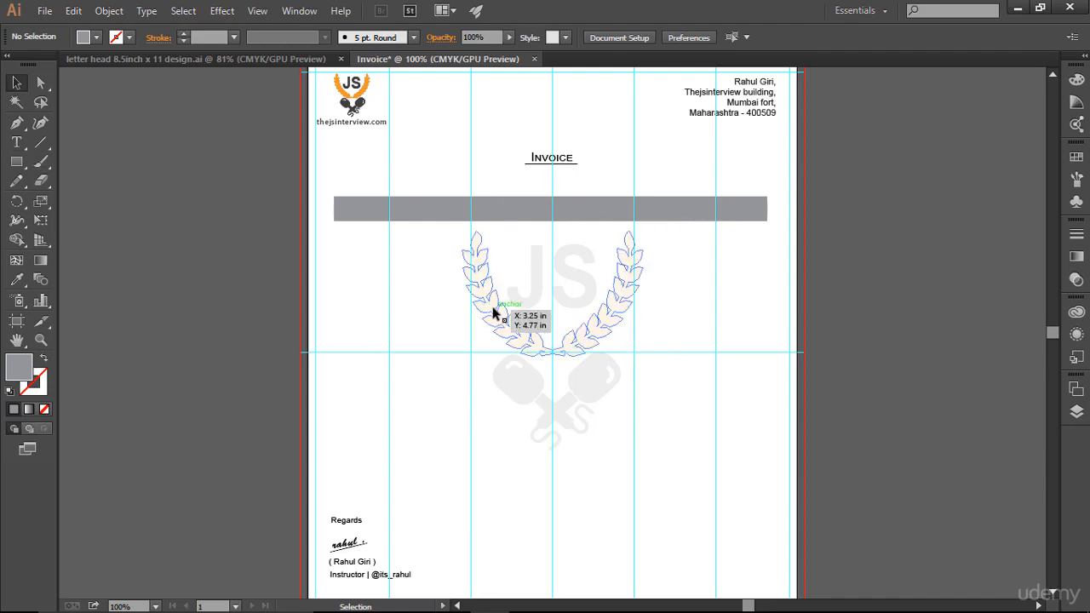
Step: Undo the accidental shift of the watermark and lock its group in Layer 1
left_click_drag(494, 313, 501, 326)
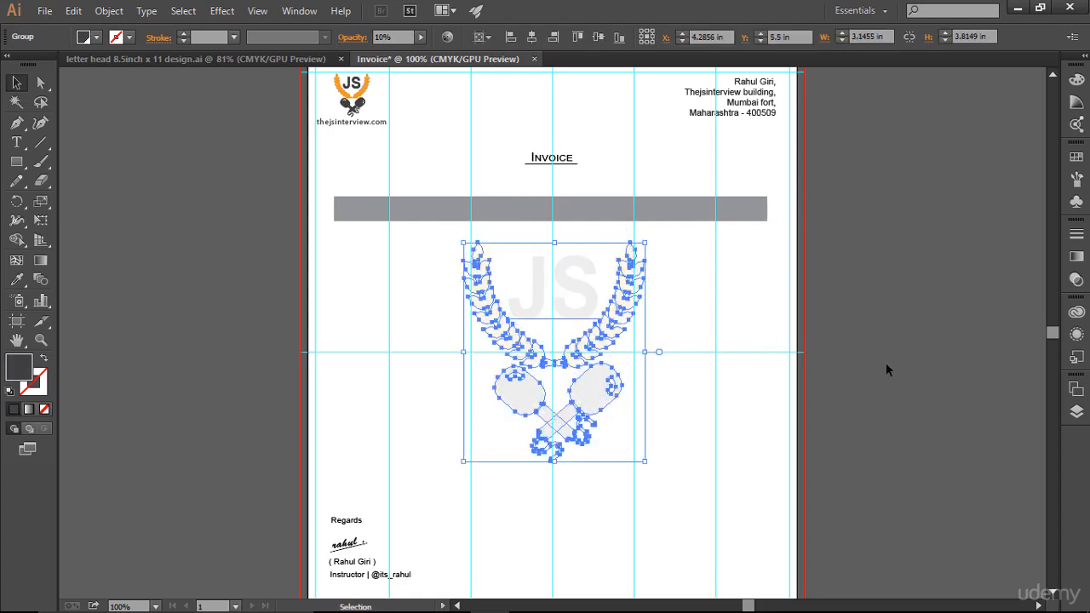
key("ctrl+z")
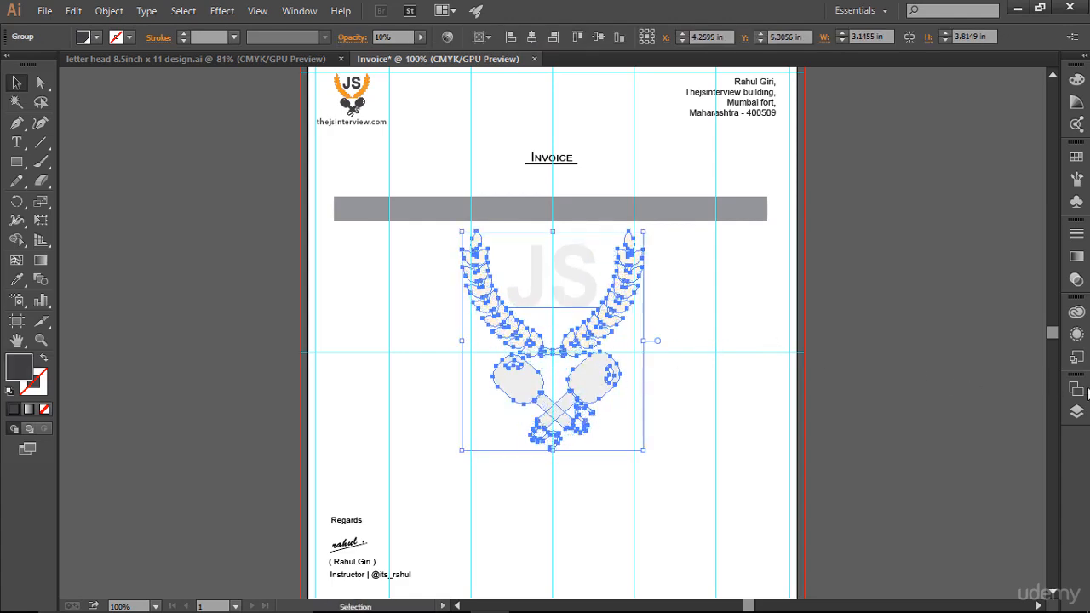
left_click(1077, 412)
scroll(997, 439, "down", 5)
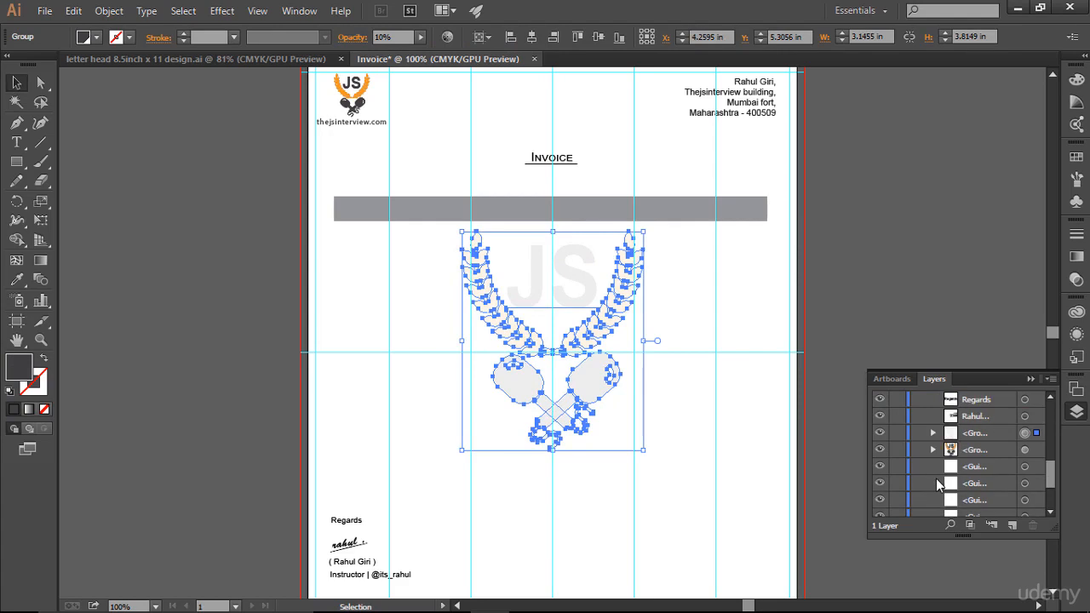
left_click(893, 437)
left_click(1030, 379)
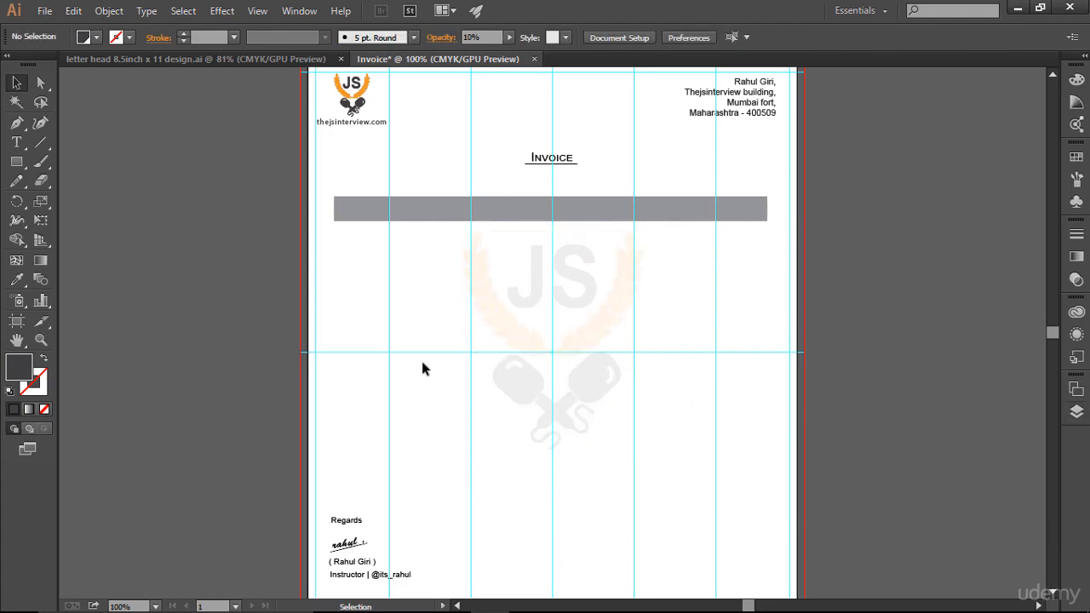
Step: Add an "Id" text label below the grey bar with small caps turned off
left_click(16, 142)
left_click(351, 288)
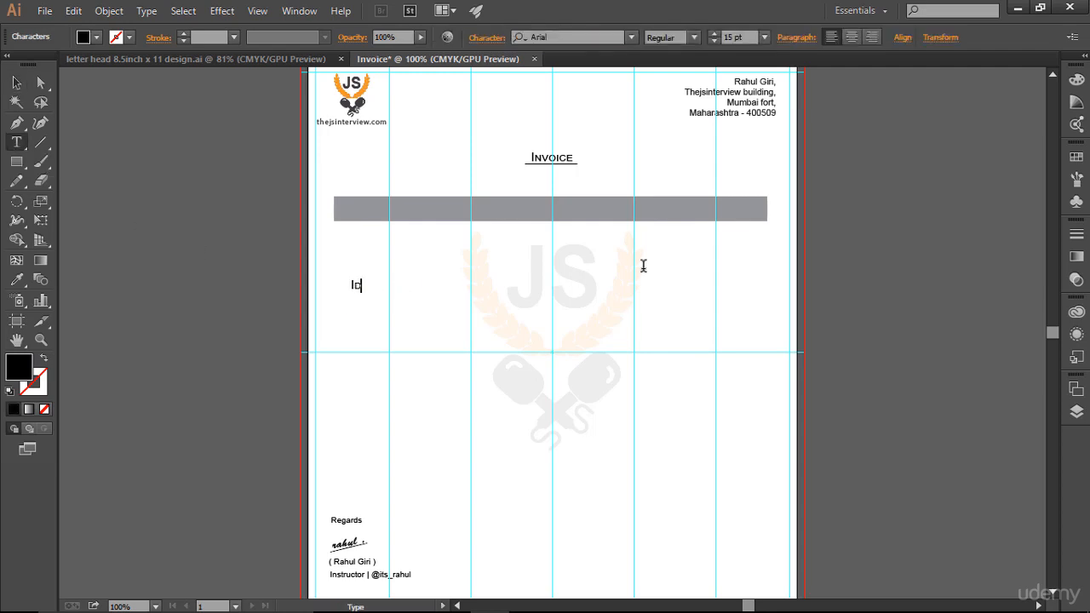
type("ID")
key("ctrl+a")
left_click(487, 37)
left_click(359, 228)
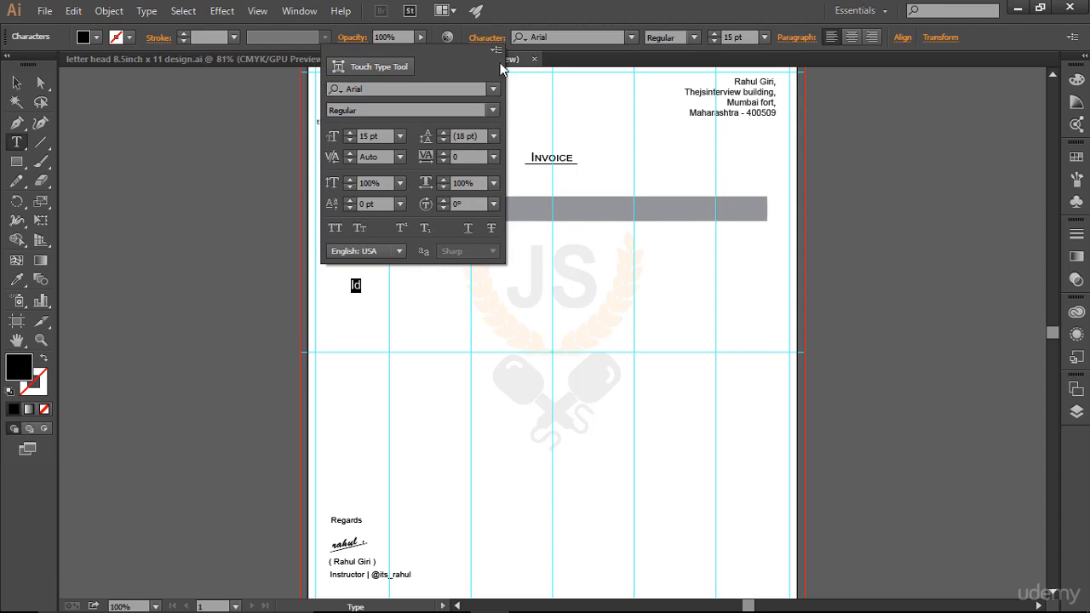
left_click(579, 7)
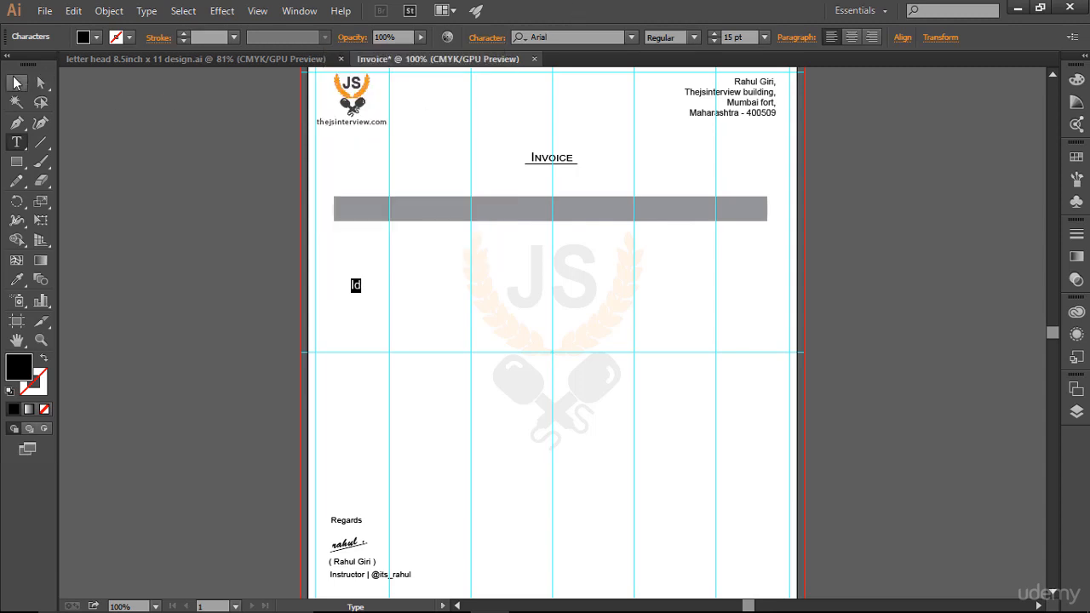
Step: Move the "Id" label onto the left end of the grey bar, centre it vertically by eye, and deselect it
left_click(16, 83)
left_click_drag(352, 287, 352, 205)
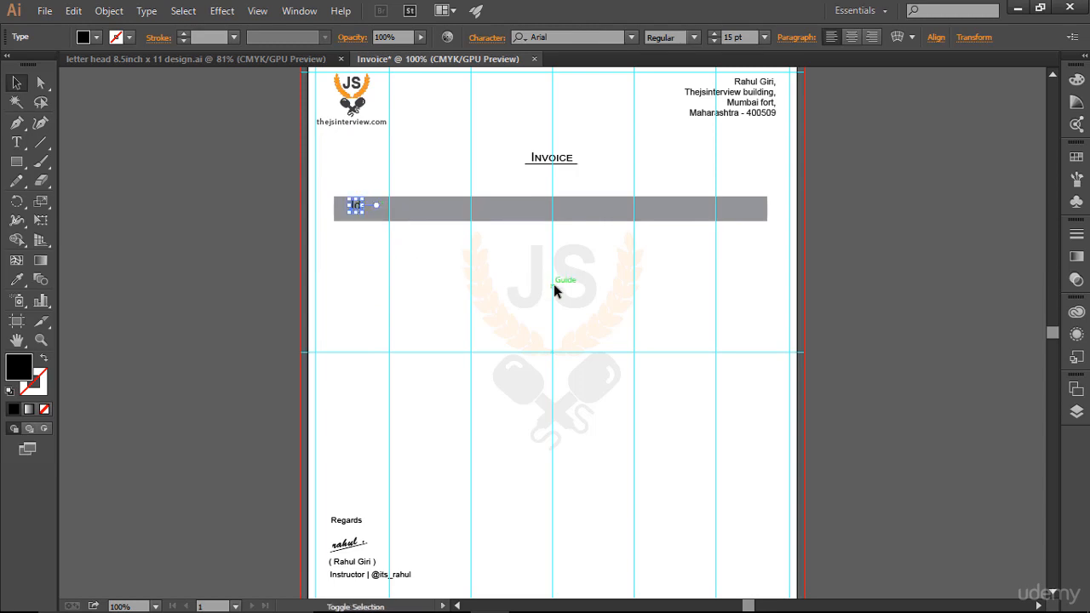
key("Down")
key("Down")
key("Down")
left_click(276, 232)
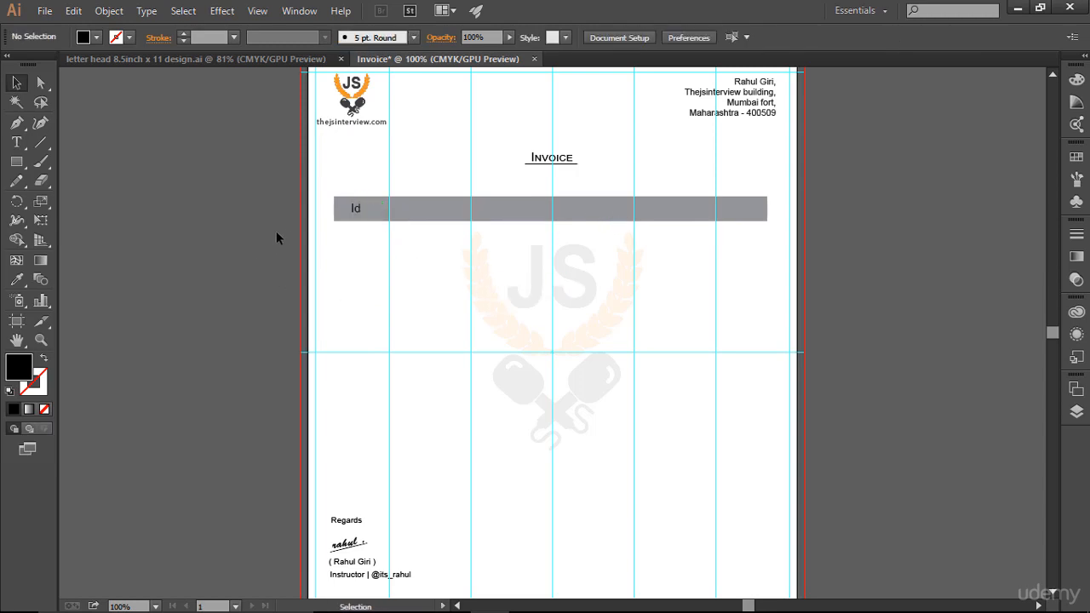
left_click(353, 208)
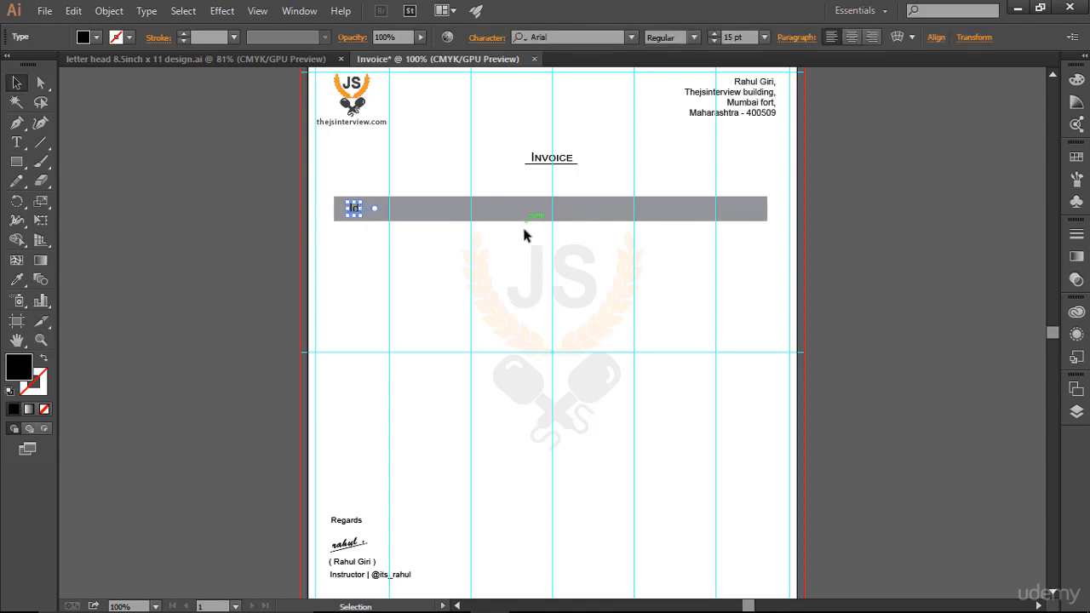
left_click(364, 253)
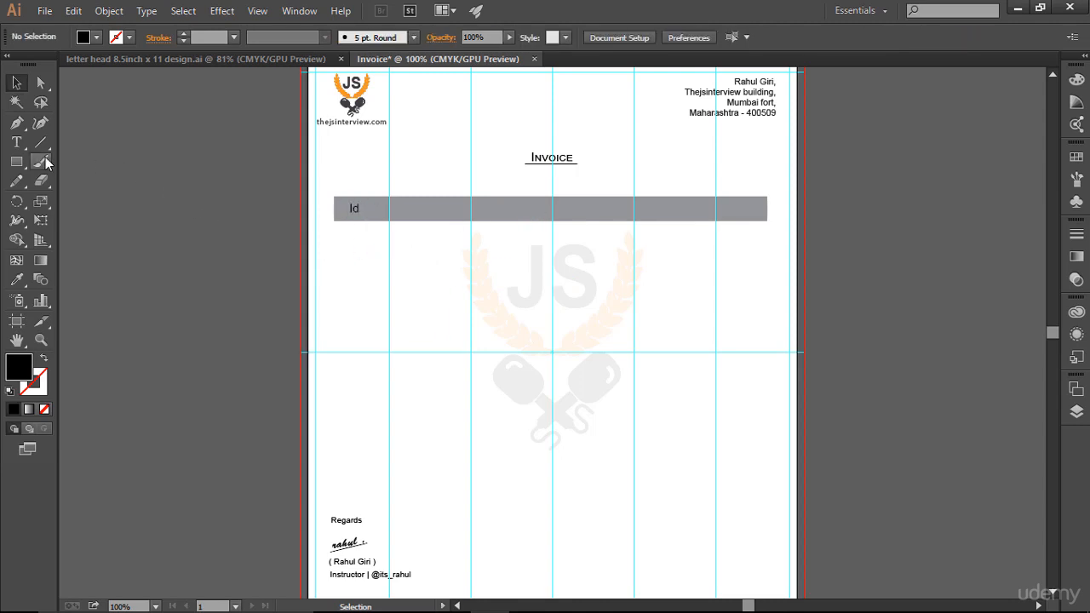
Step: Add a "Course Name" text label in the blank area below the grey bar
left_click(16, 143)
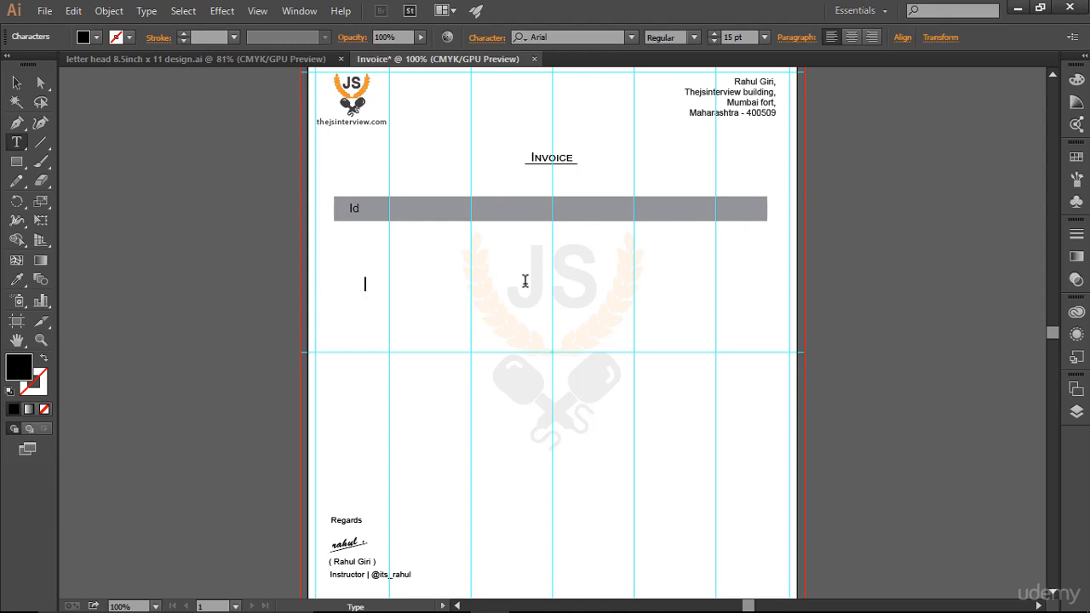
type("course name")
key("BackSpace")
type("o")
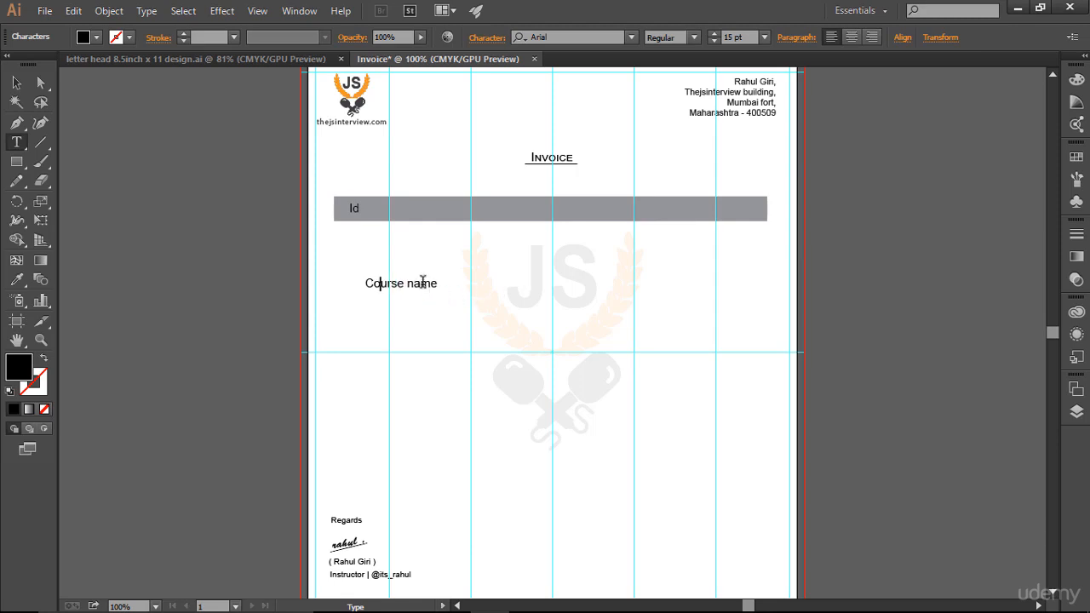
left_click(420, 283)
key("BackSpace")
type("N")
key("Escape")
key("ctrl+a")
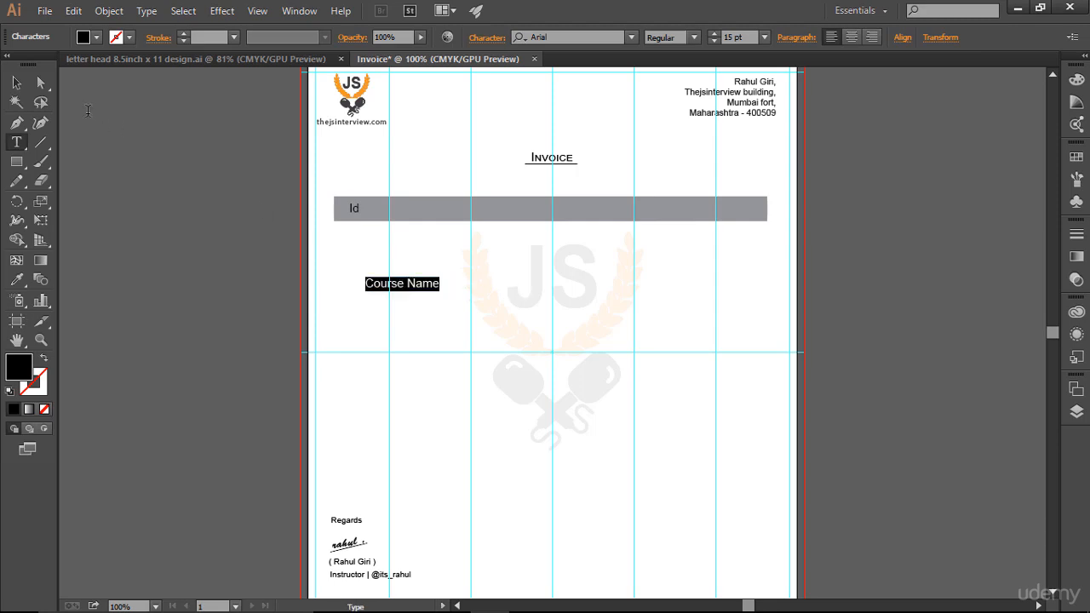
Step: Place the "Course Name" label in the grey bar beside "Id", level with it, and deselect it
left_click(16, 83)
left_click_drag(411, 290, 456, 214)
left_click(872, 318)
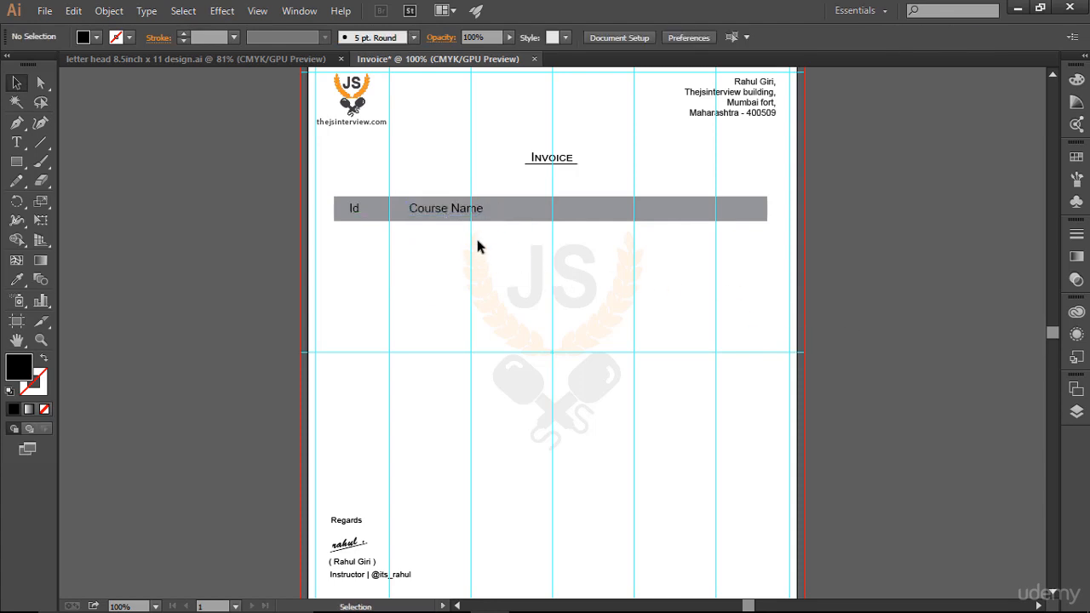
Step: Add a "Discount" text label and place it in the grey bar just right of the page's middle vertical guide
left_click(19, 143)
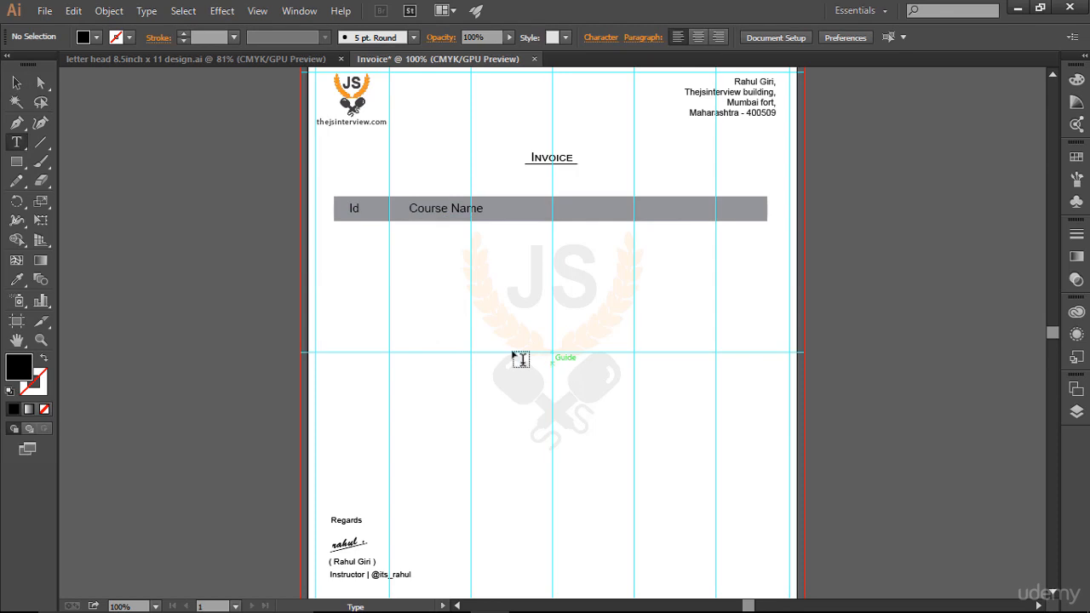
left_click(458, 294)
type("Dis")
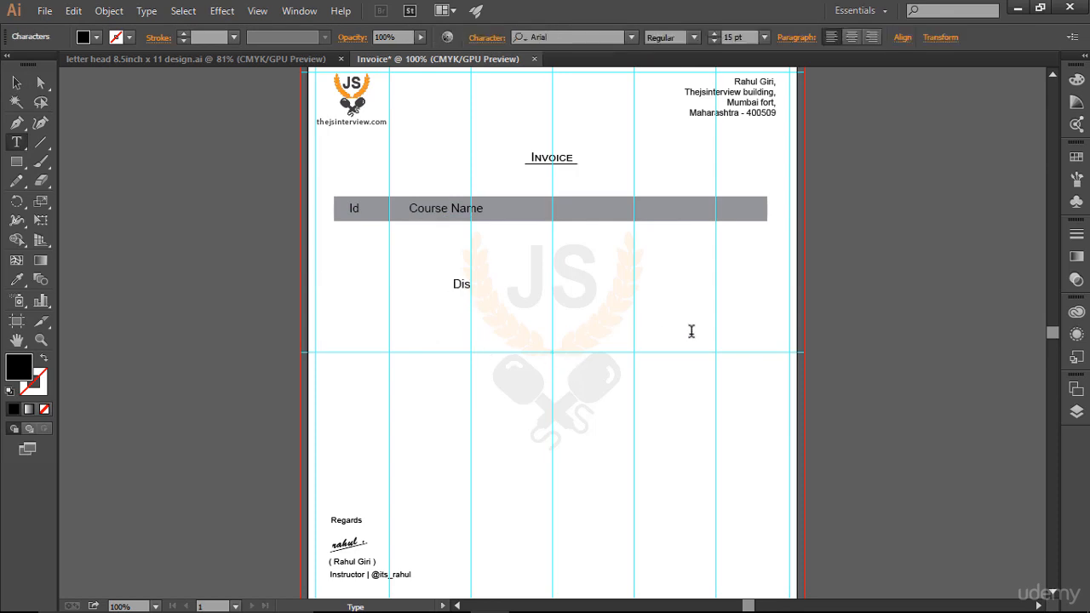
type("count")
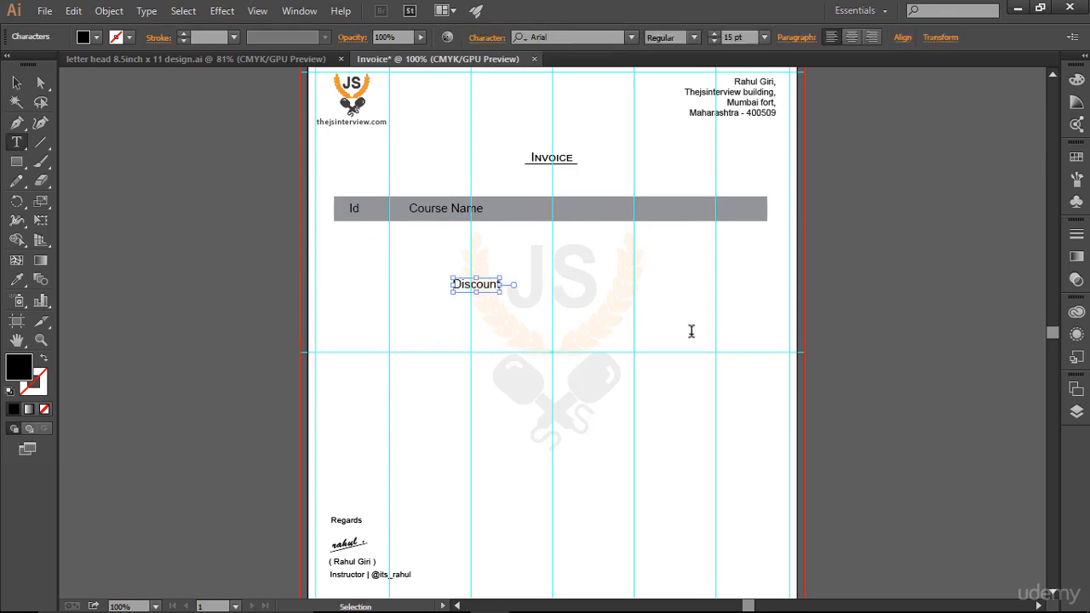
key("ctrl+a")
left_click(16, 82)
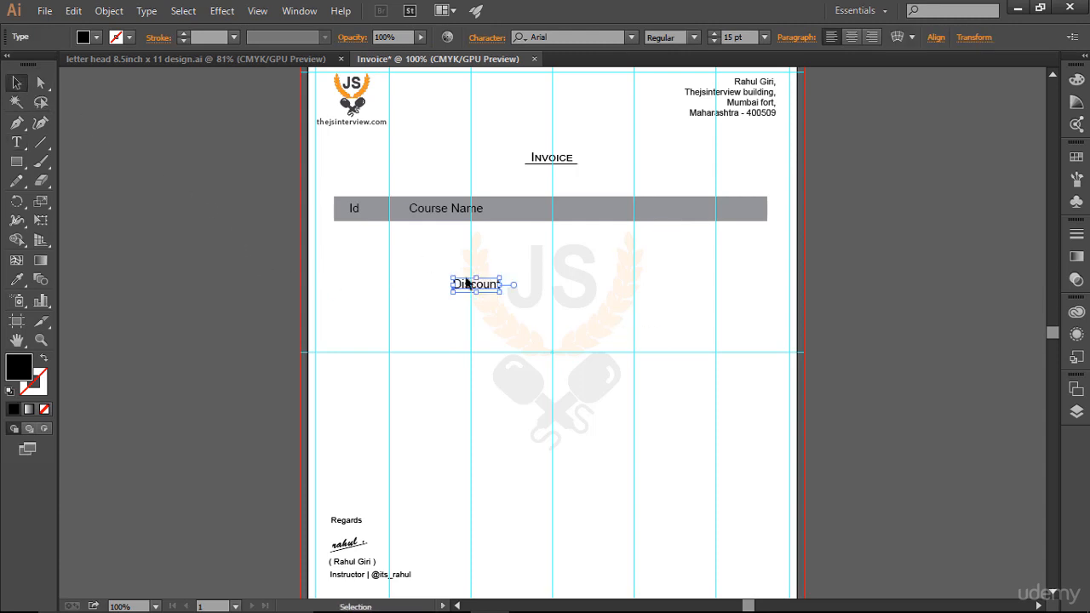
left_click_drag(479, 281, 581, 213)
left_click_drag(582, 213, 585, 213)
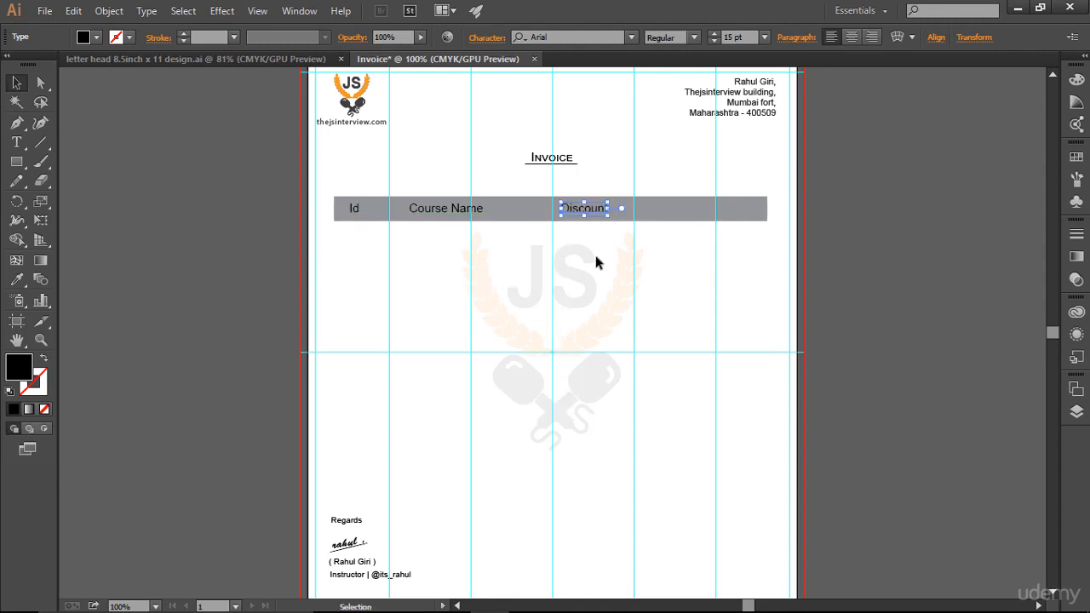
left_click(626, 320)
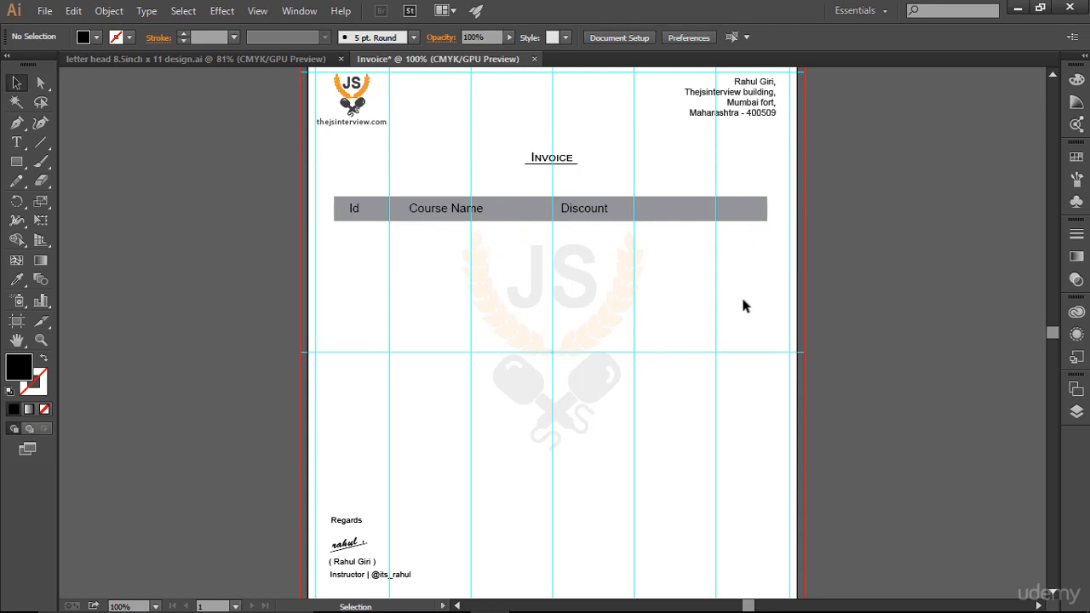
Step: Add a "Price" label to the grey bar, right of the guide beyond "Discount", and nudge "Discount" slightly left
scroll(743, 305, "down", 2)
scroll(743, 305, "up", 1)
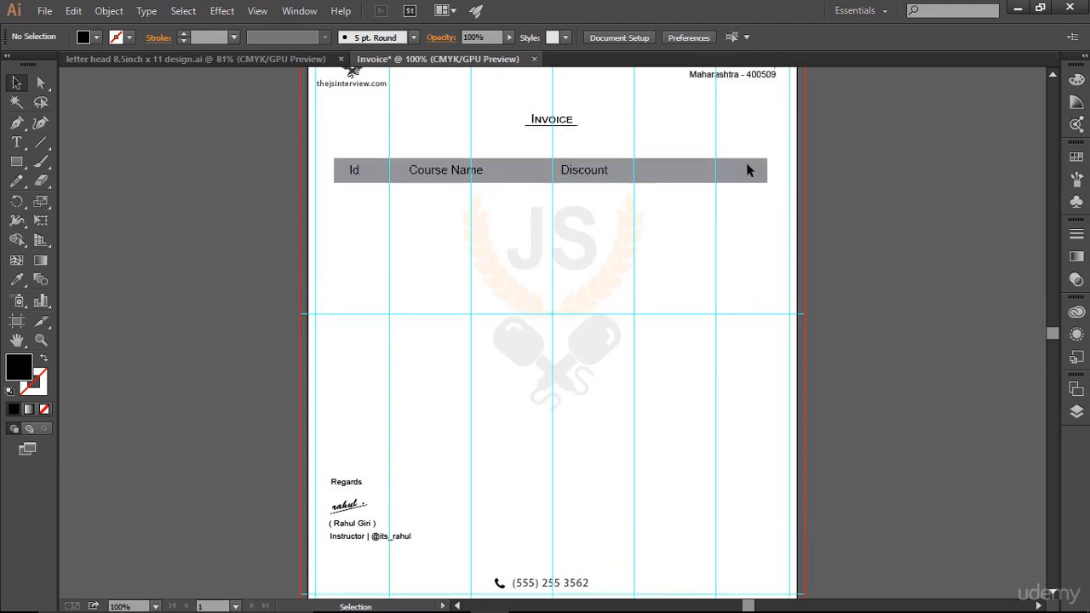
left_click(16, 143)
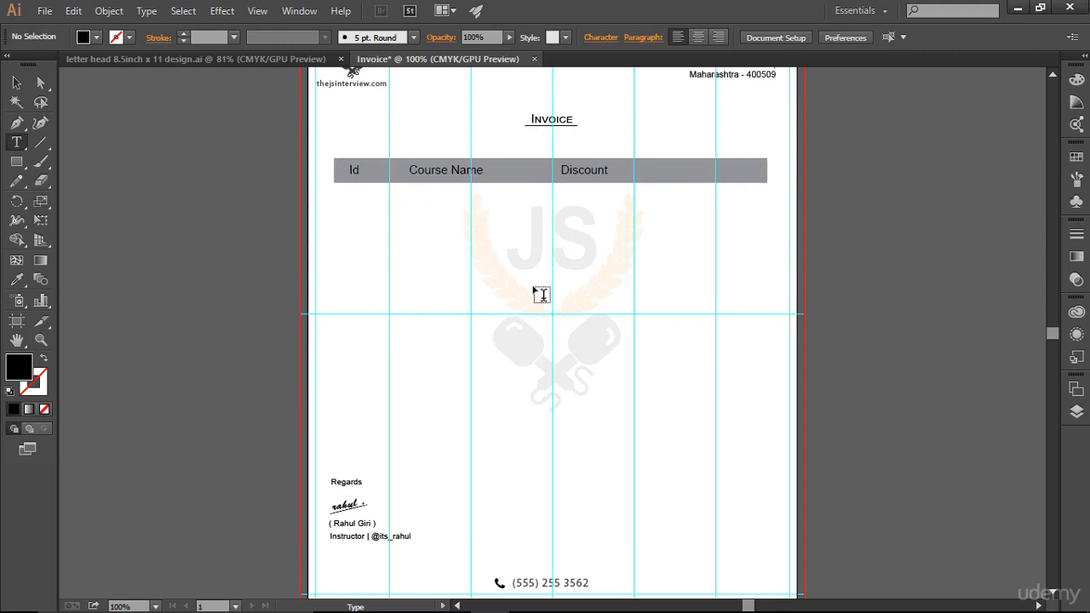
left_click(689, 321)
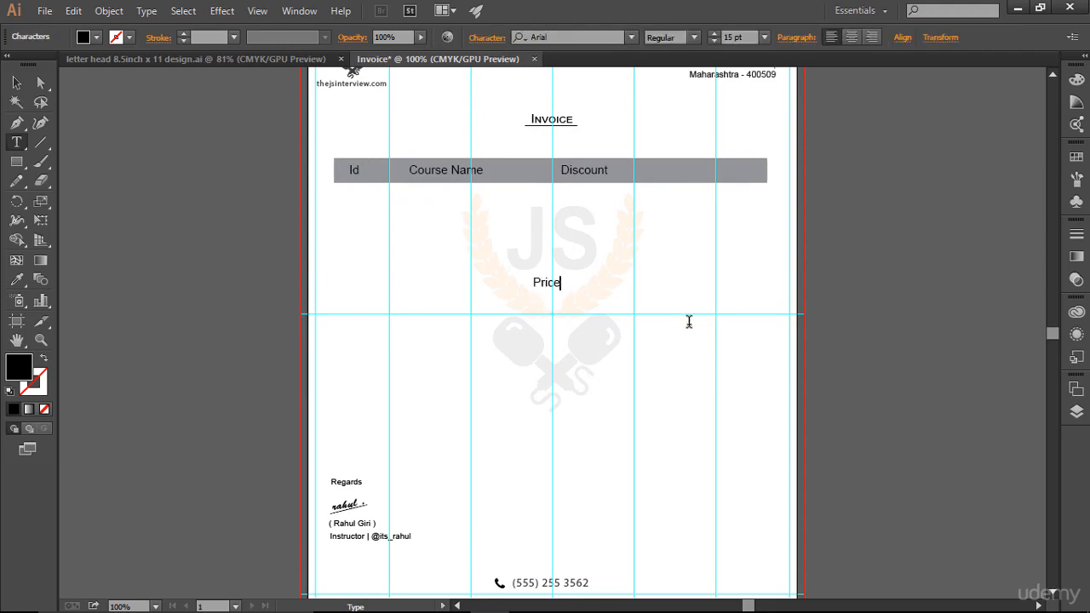
left_click(16, 83)
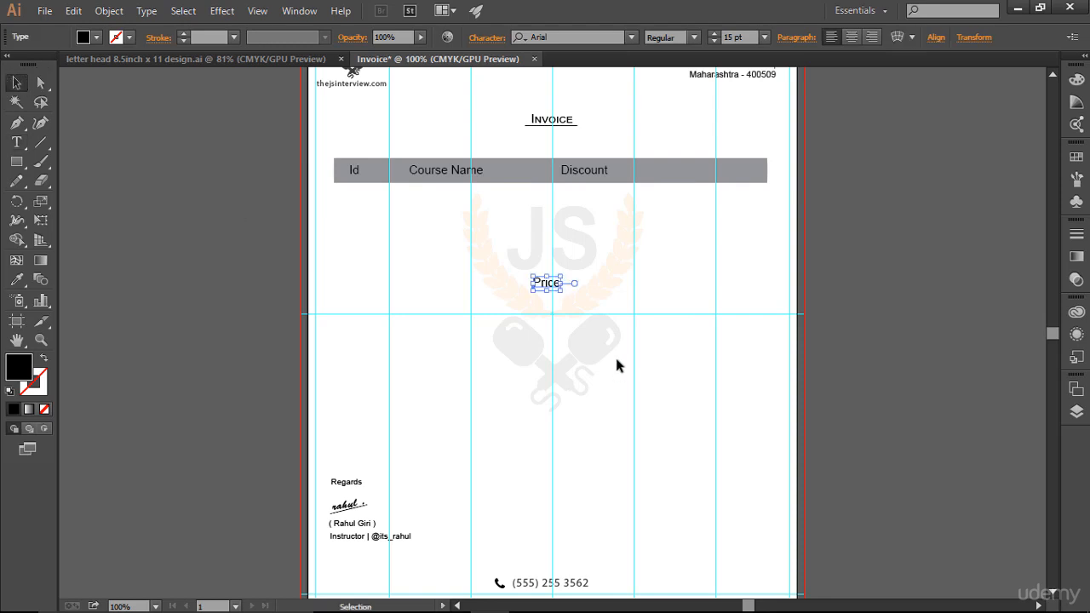
left_click_drag(546, 286, 663, 177)
left_click(689, 285)
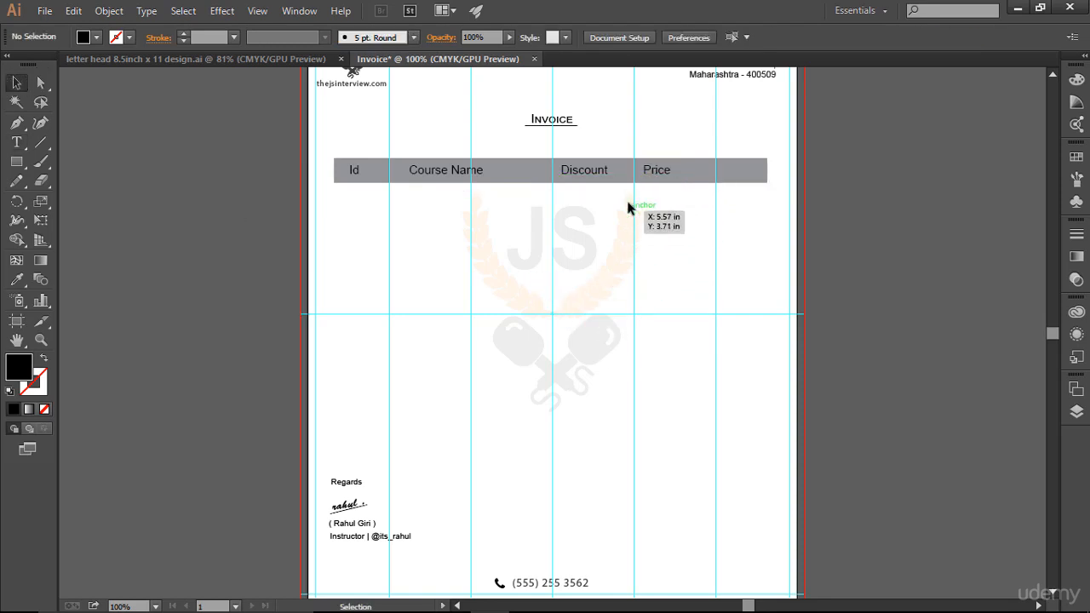
left_click(600, 175)
left_click(699, 284)
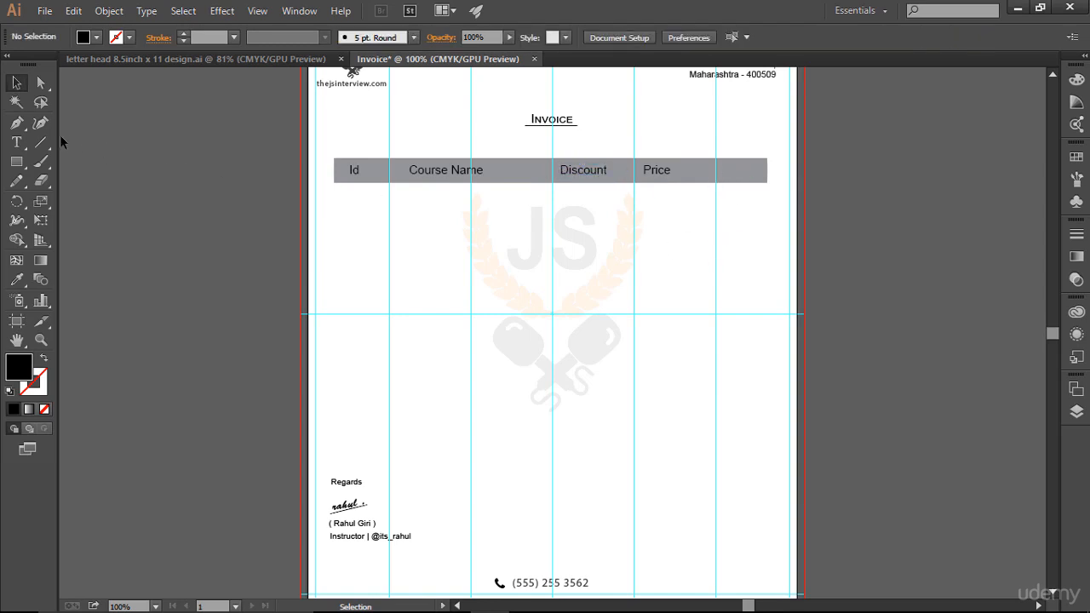
Step: Add a "Total" text label and place it in the grey header bar beyond "Price", level with the other labels
left_click(16, 142)
left_click(444, 247)
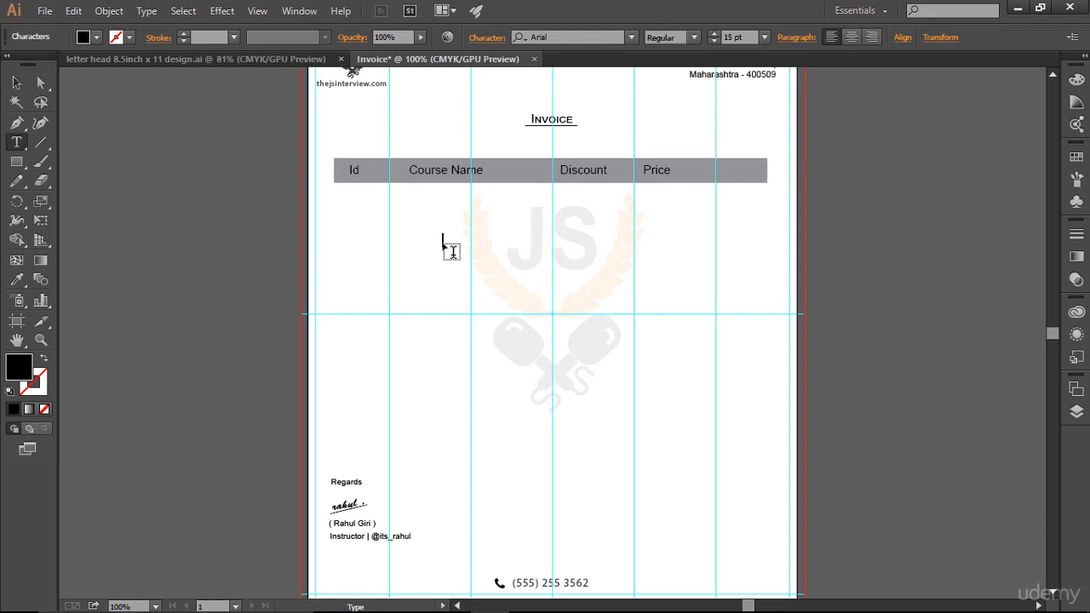
type("Total")
left_click(16, 83)
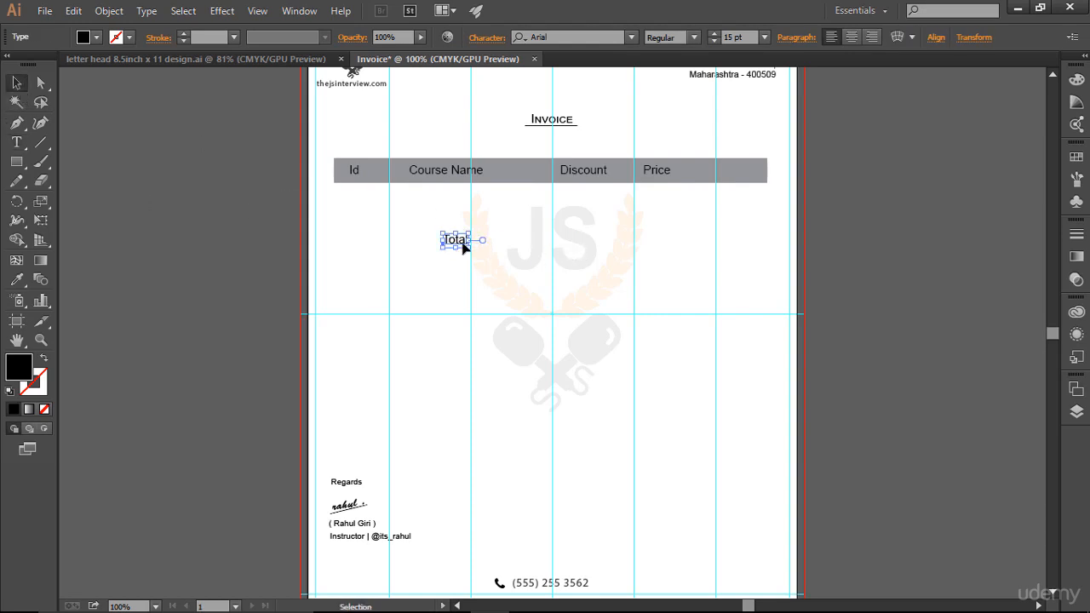
left_click_drag(464, 243, 715, 173)
left_click(754, 241)
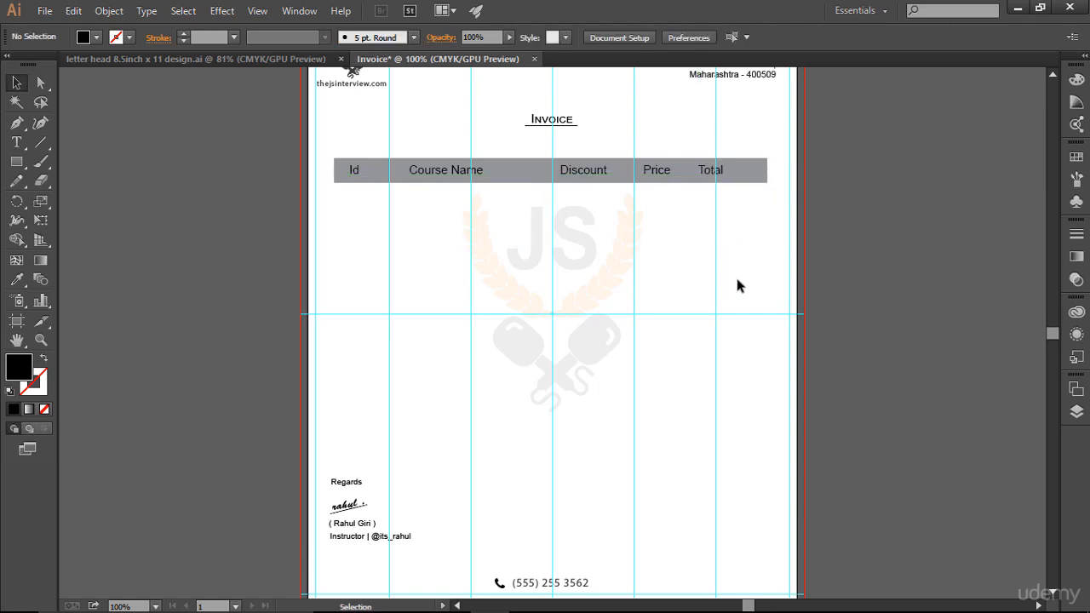
Step: Move the "Course Name" label left in the header bar so it sits just right of the first inner vertical guide
key("ctrl+semicolon")
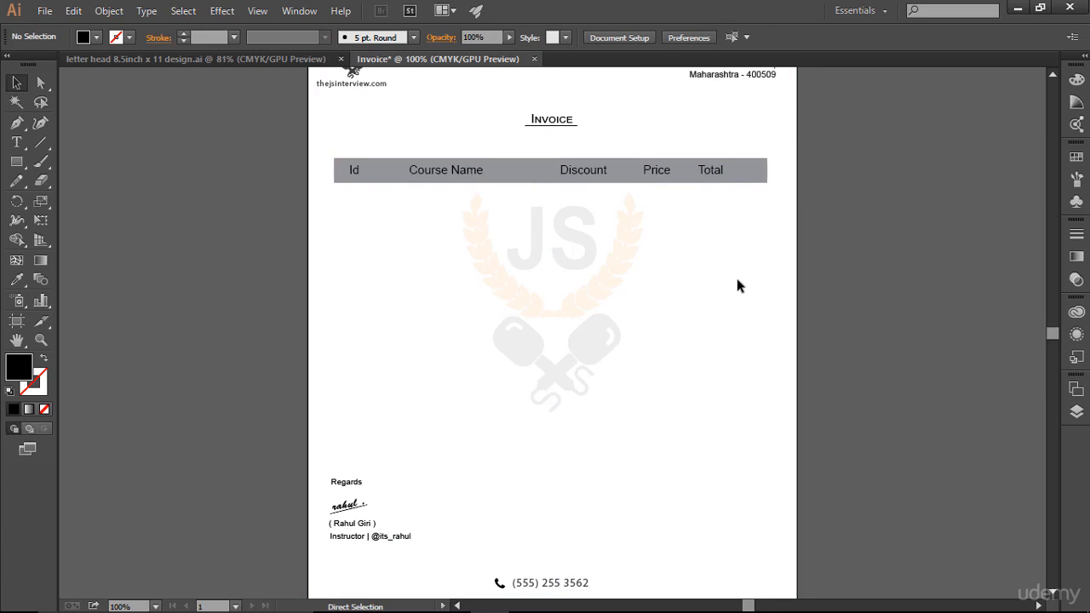
key("ctrl+semicolon")
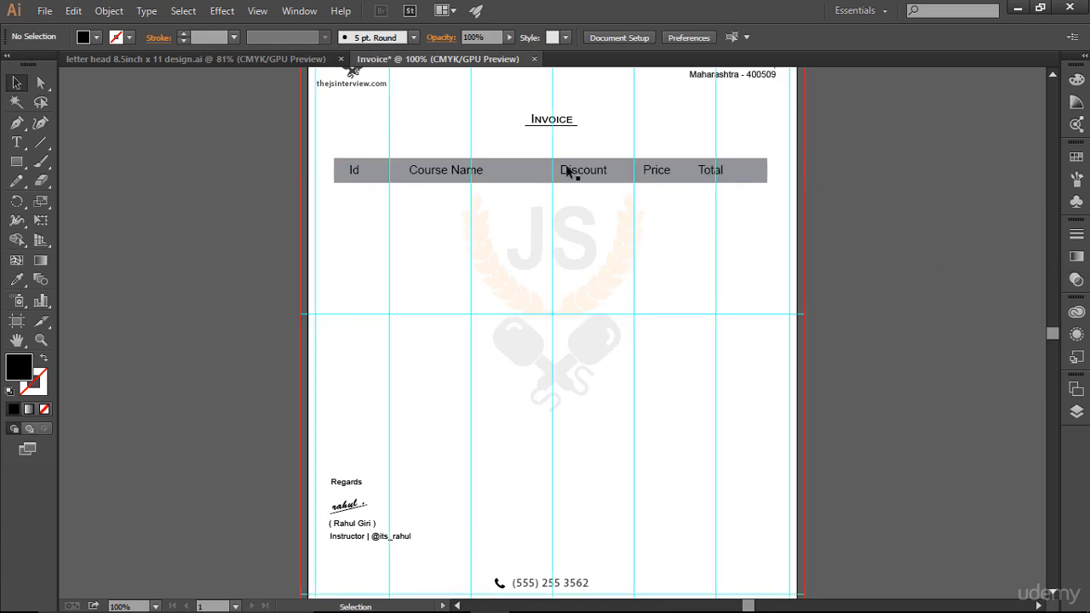
left_click(457, 171)
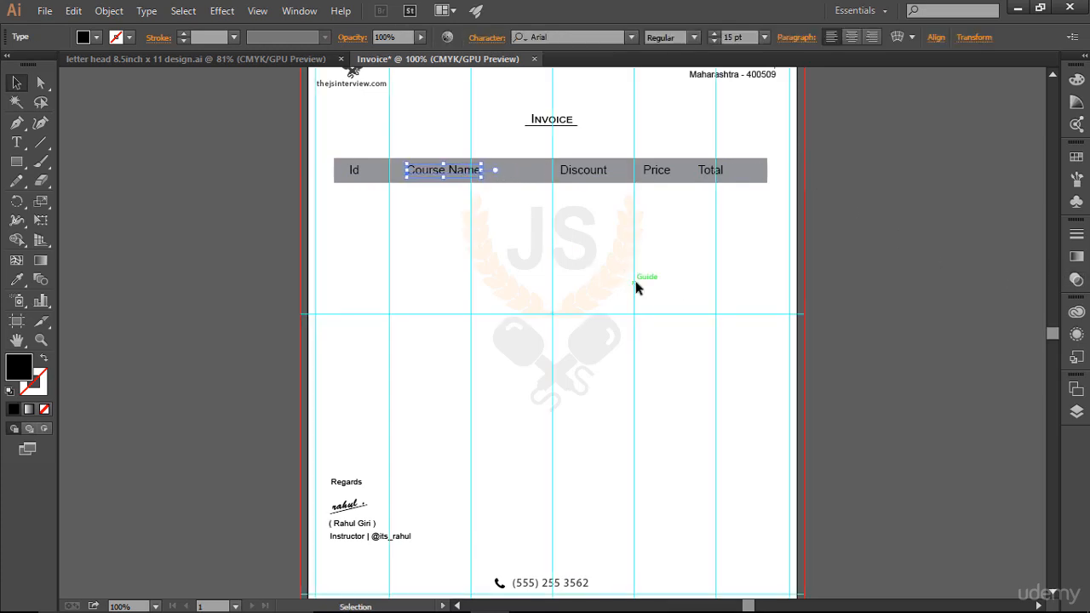
key("Left")
key("Left")
key("Left")
key("Left")
key("Left")
key("Left")
key("Left")
key("Left")
key("Left")
key("Left")
key("Left")
key("Left")
left_click(701, 328)
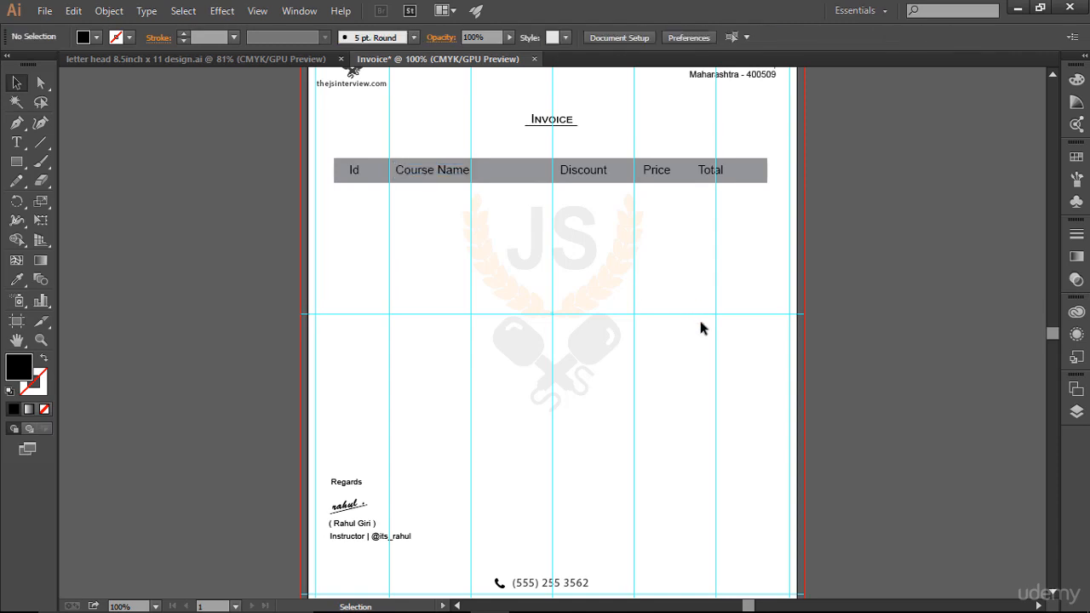
Step: Examine the invoice layout from the letterhead to the signature with the guides hidden, and show the guides again
key("ctrl+semicolon")
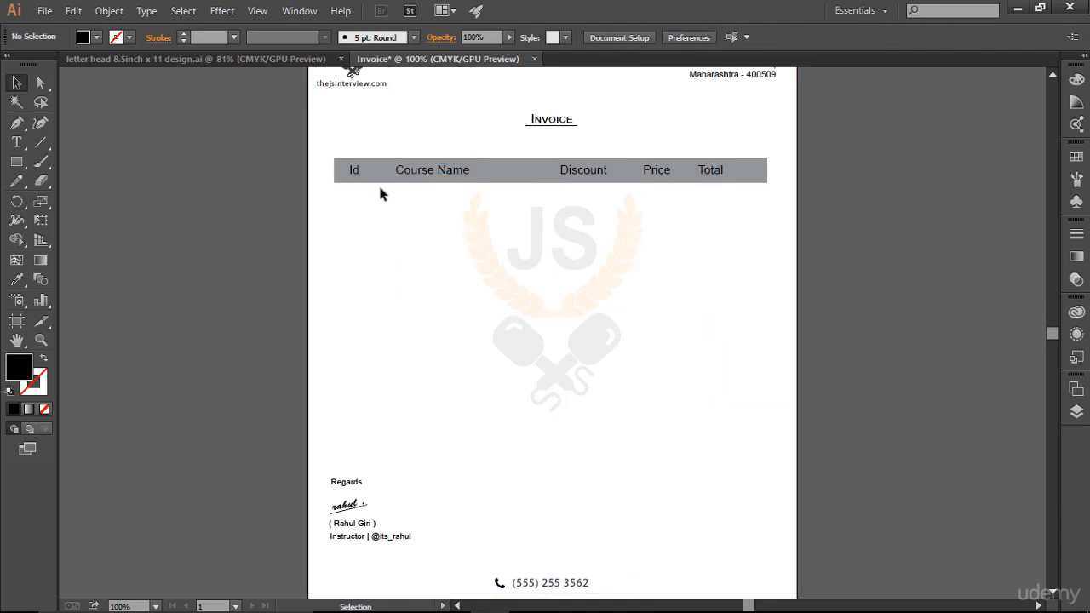
scroll(924, 348, "up", 3)
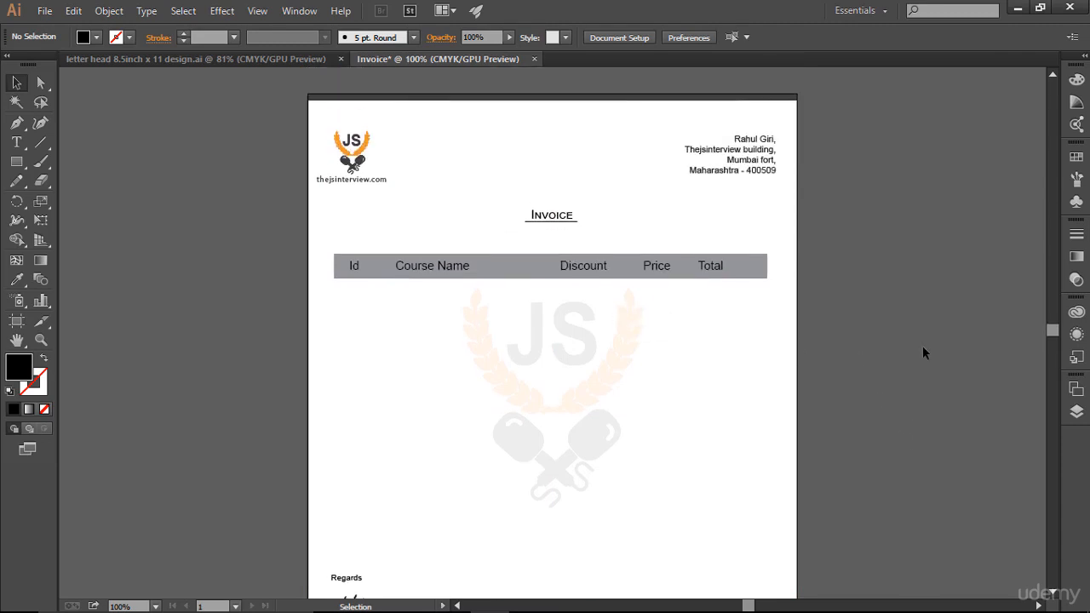
scroll(930, 372, "down", 3)
scroll(930, 372, "up", 2)
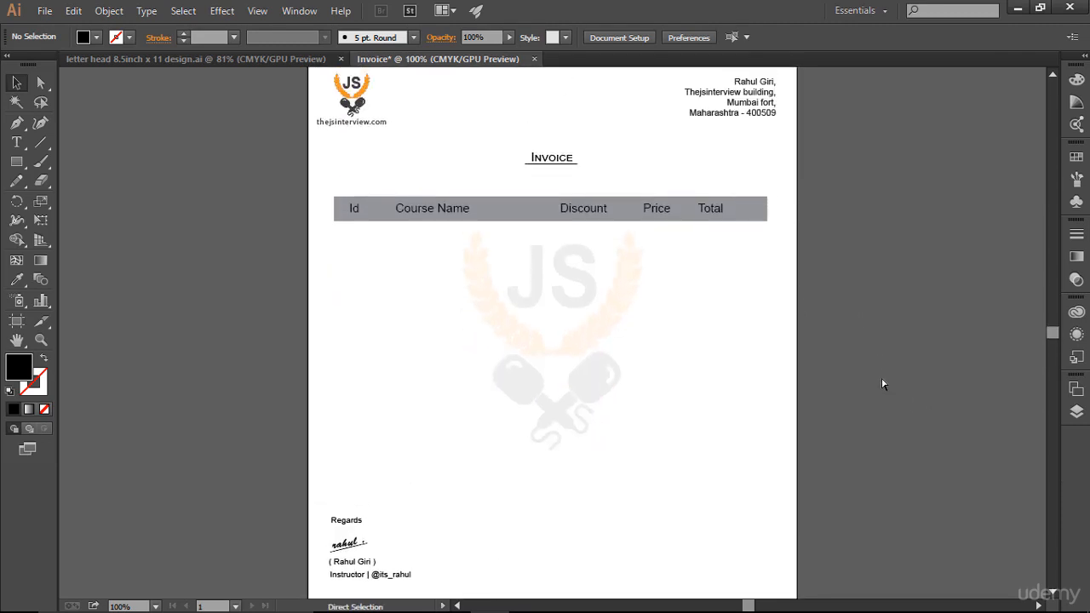
key("ctrl+semicolon")
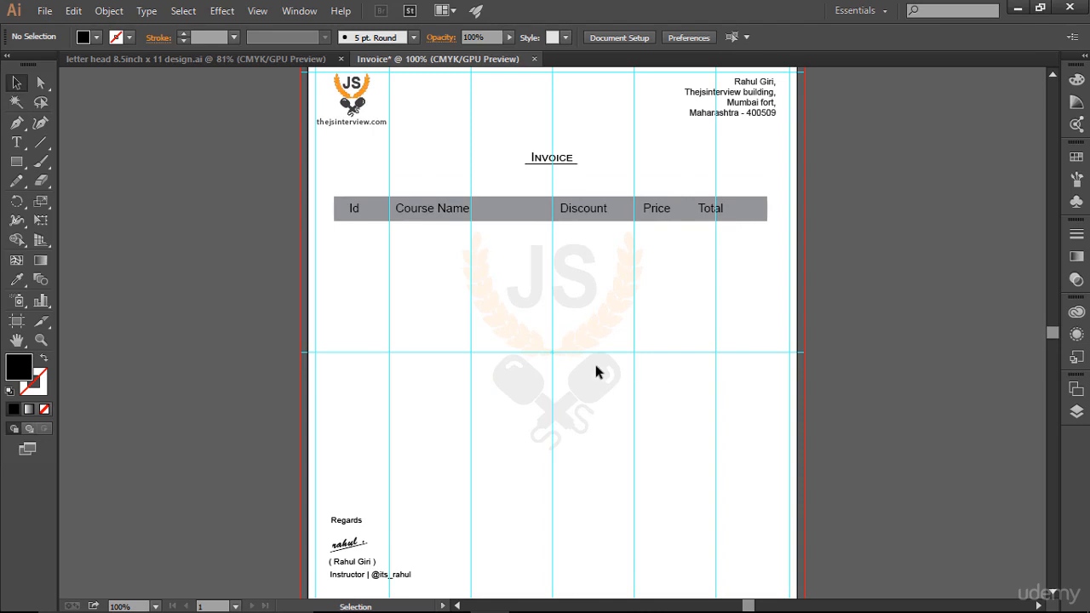
scroll(595, 365, "down", 3)
scroll(595, 366, "up", 2)
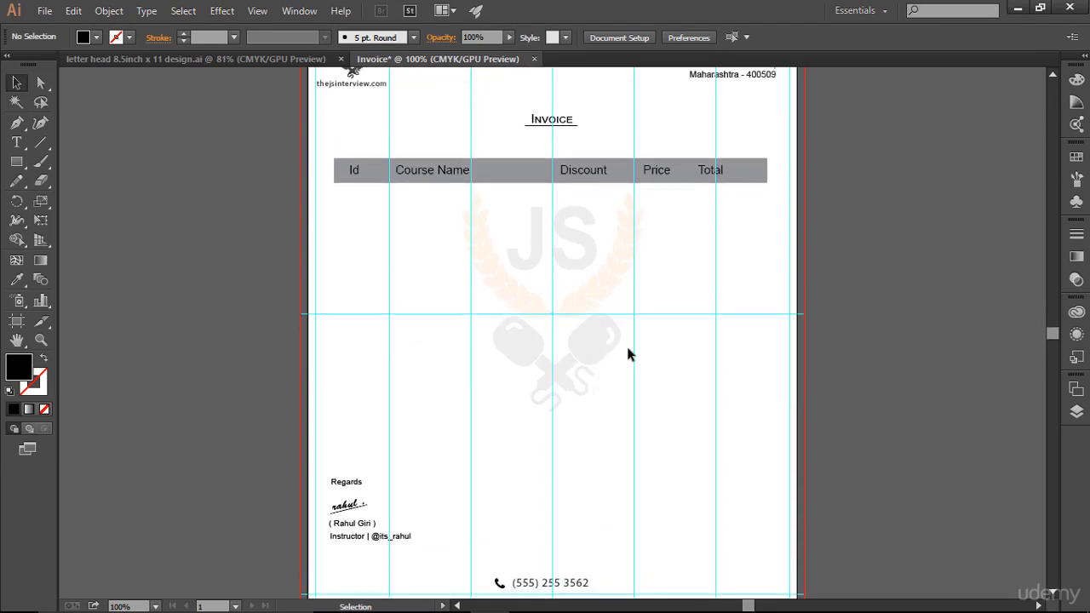
scroll(628, 355, "up", 1)
Step: Unlock the header bar's rectangle in the layer list
left_click(1076, 157)
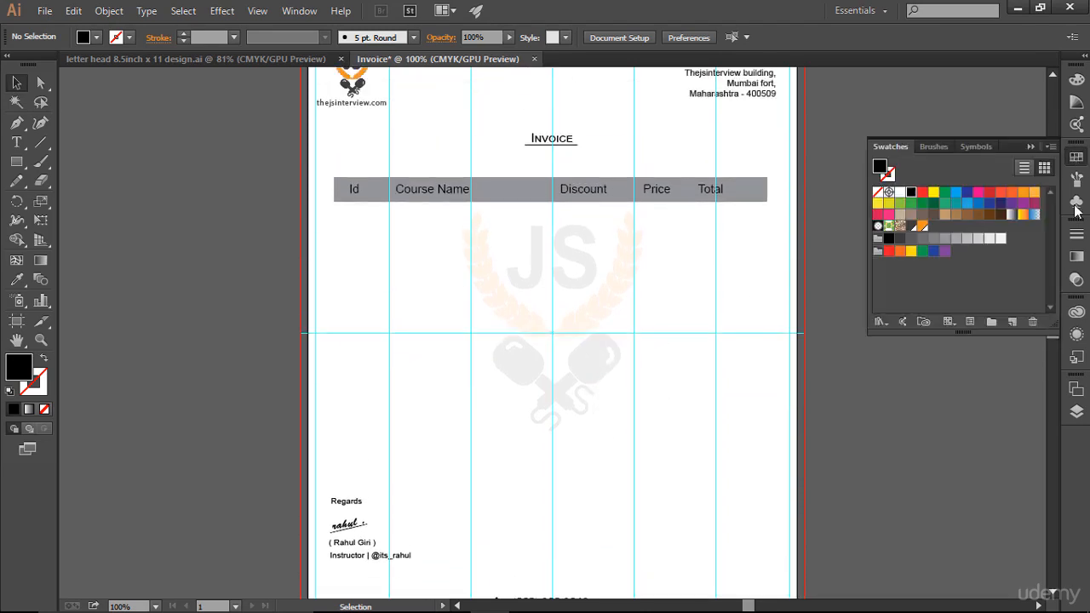
left_click(1077, 411)
scroll(909, 470, "down", 1)
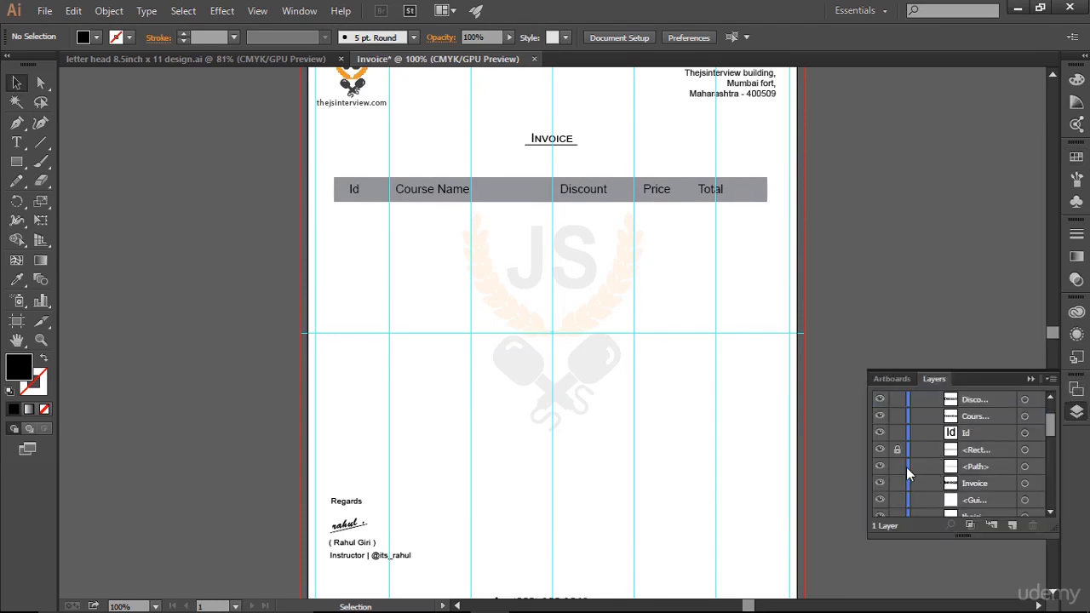
left_click(880, 451)
left_click(880, 450)
Step: Fill the header bar rectangle with the dark PANTONE P 179-14 U swatch and check the full page without guides
left_click(1025, 450)
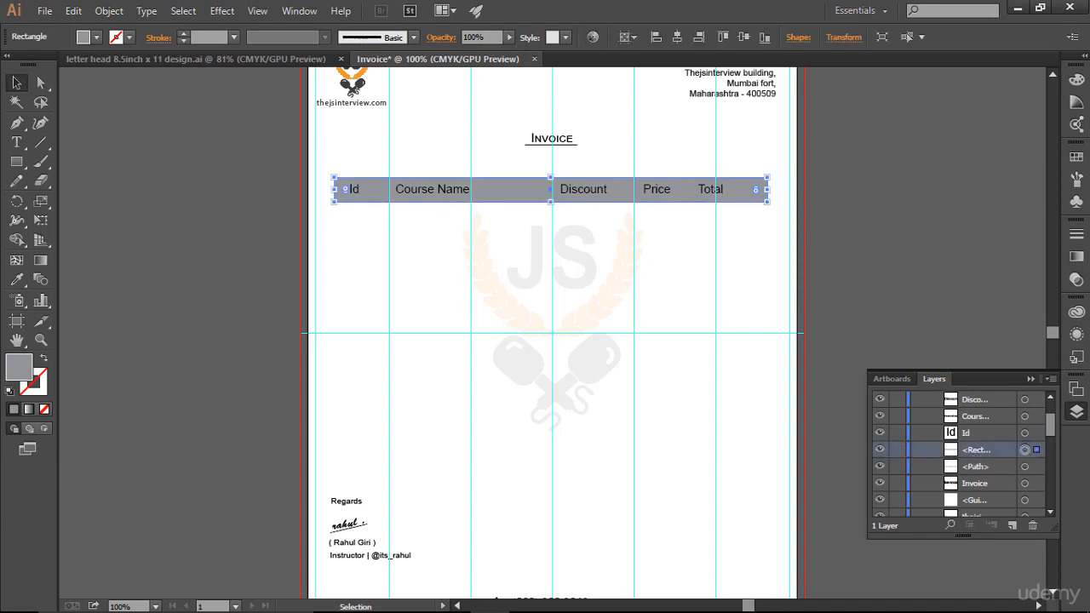
left_click(1075, 158)
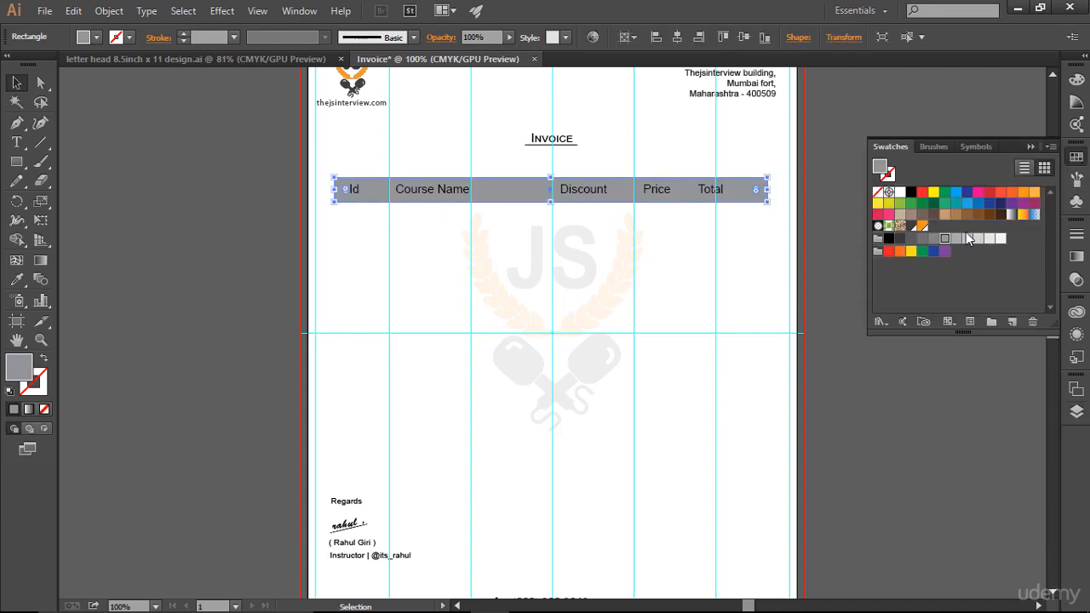
left_click(911, 227)
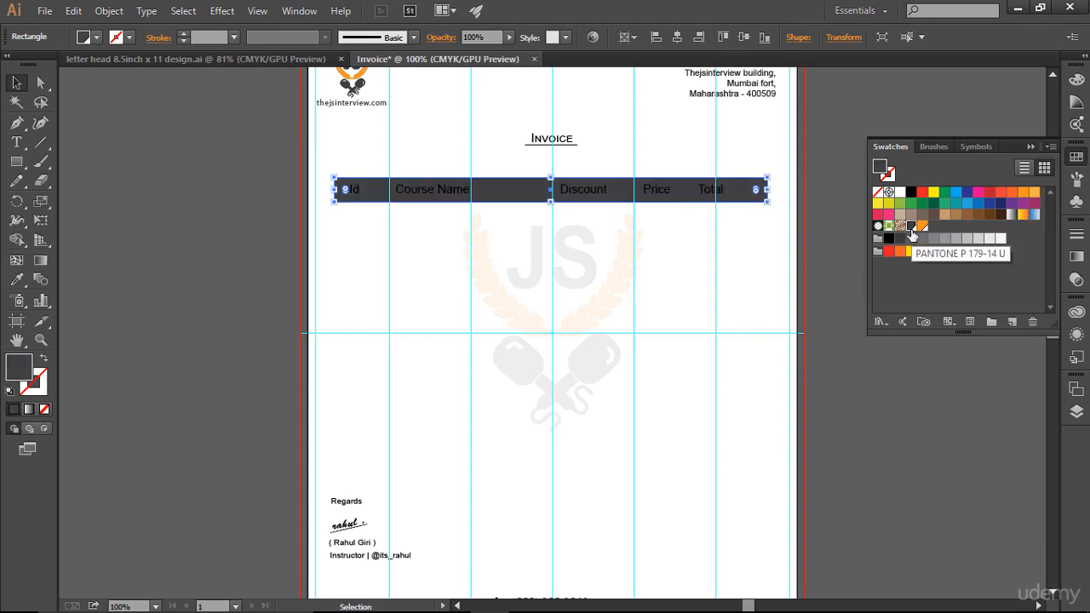
left_click(755, 319)
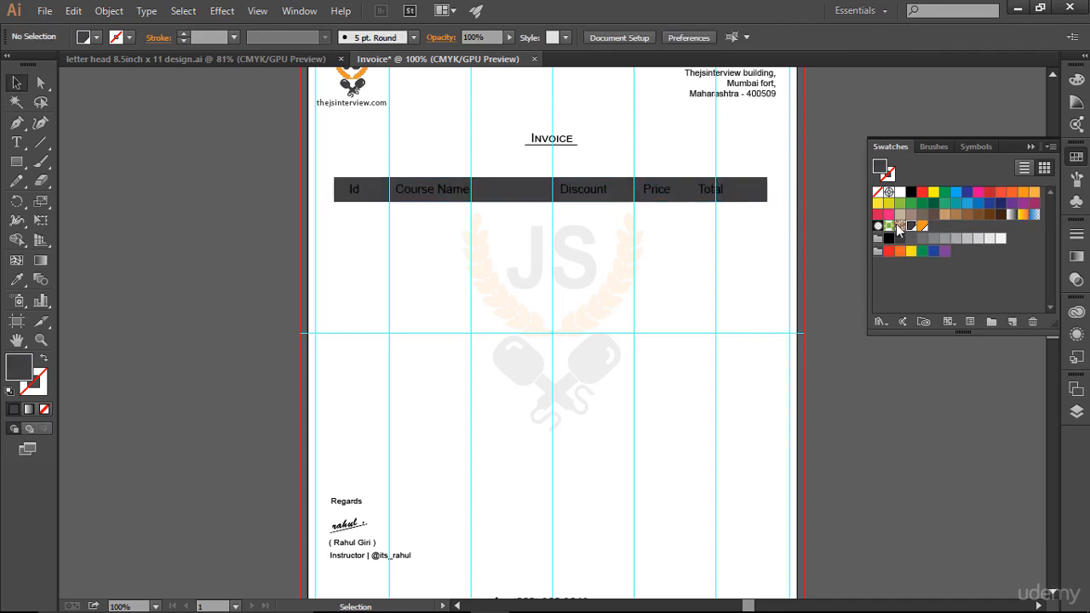
left_click(1031, 146)
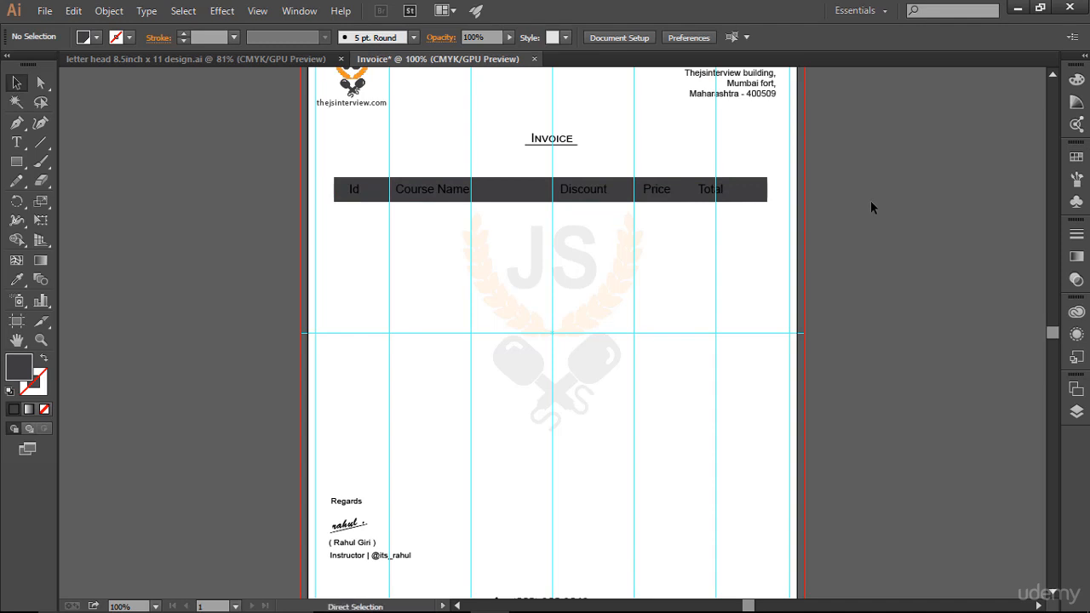
key("ctrl+0")
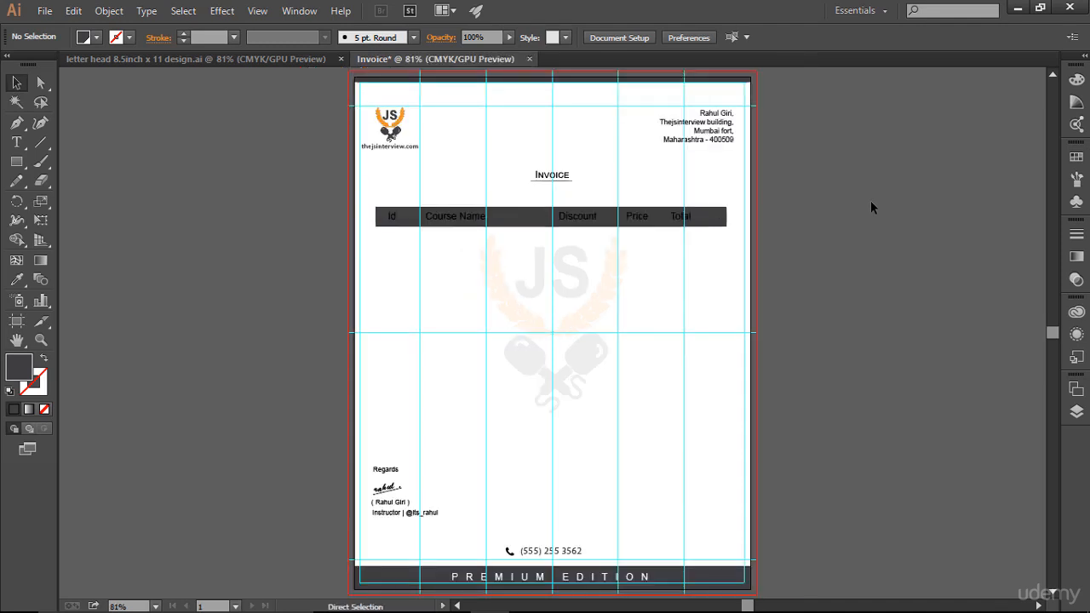
key("ctrl+;")
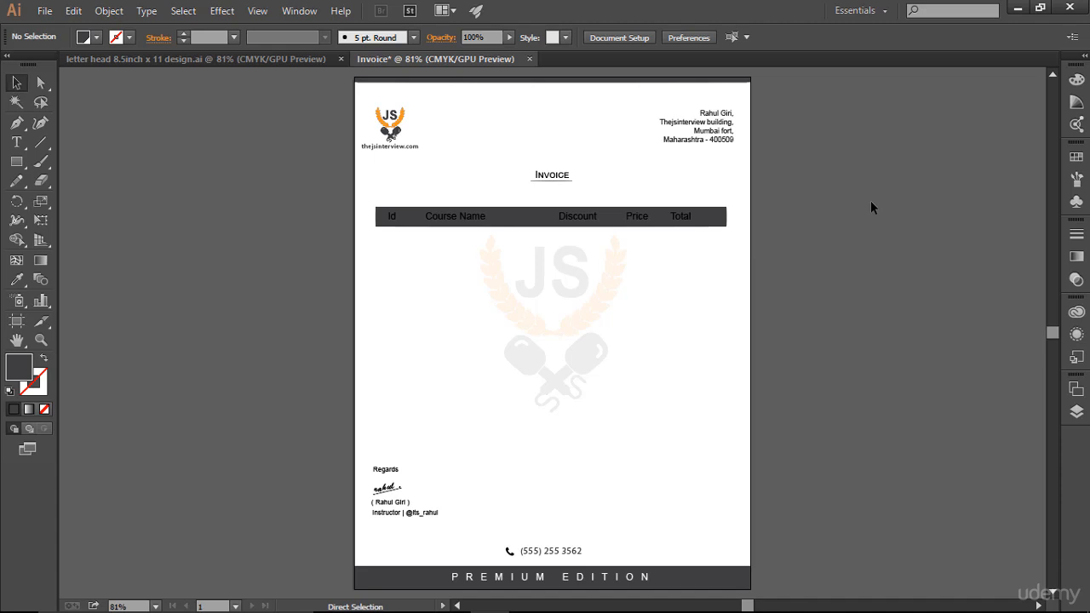
key("ctrl+semicolon")
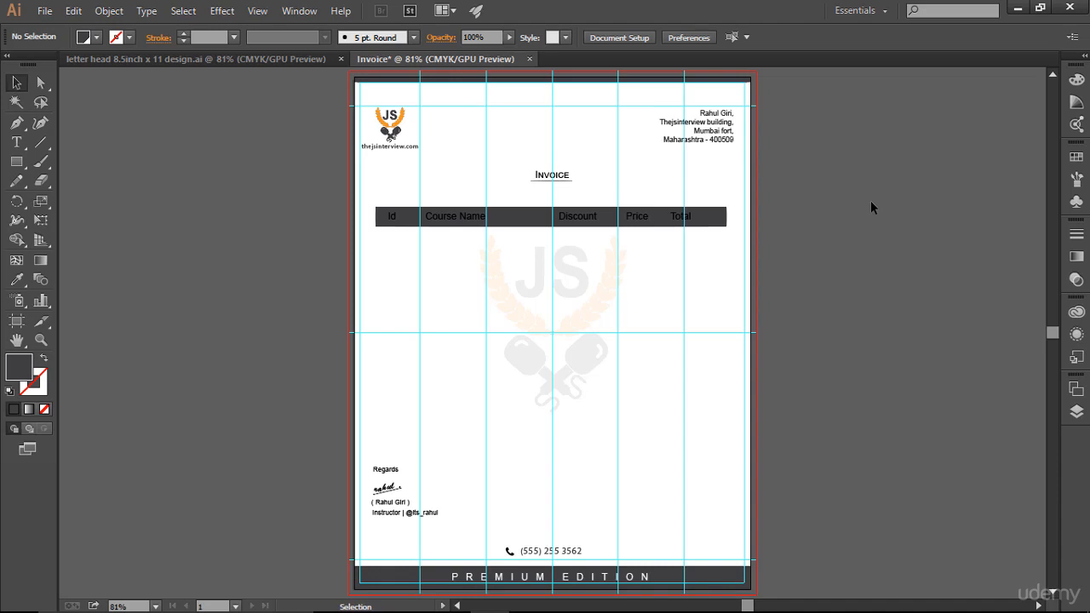
Step: Fill the "Id", "Course Name", "Discount", "Price" and "Total" labels together with the very light grey swatch beside white
key("ctrl+plus")
key("ctrl+plus")
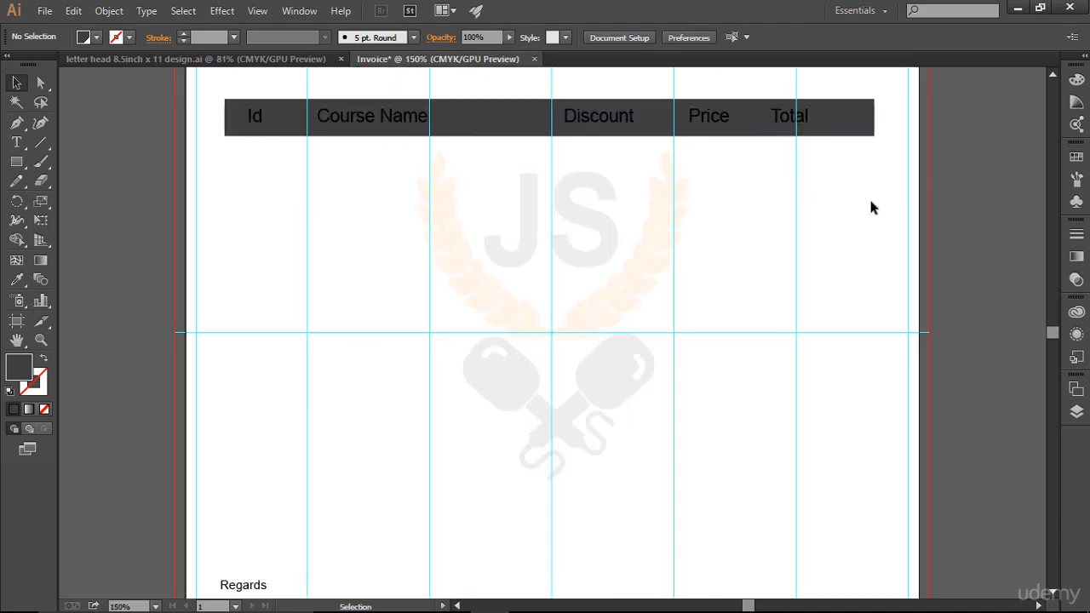
scroll(870, 207, "up", 2)
left_click(255, 194)
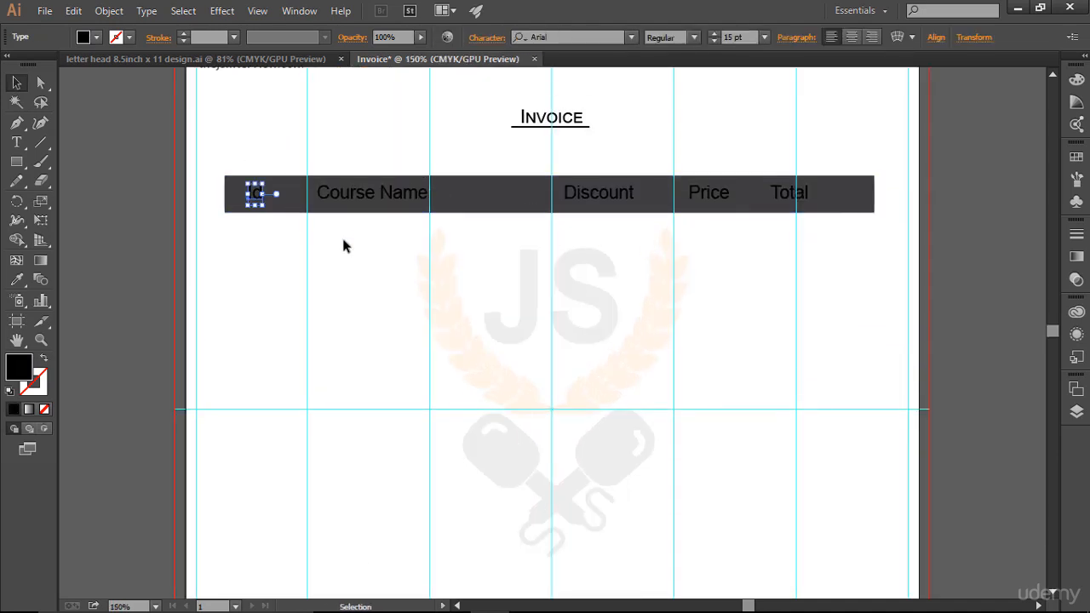
left_click(375, 204, "shift")
left_click(624, 202, "shift")
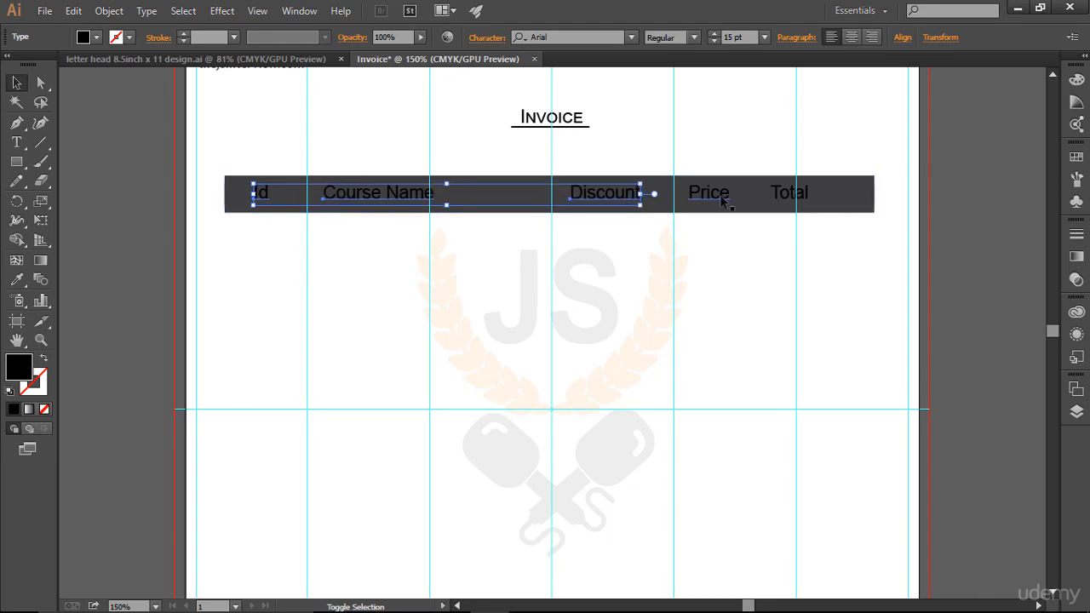
left_click(720, 198, "shift")
left_click(799, 203, "shift")
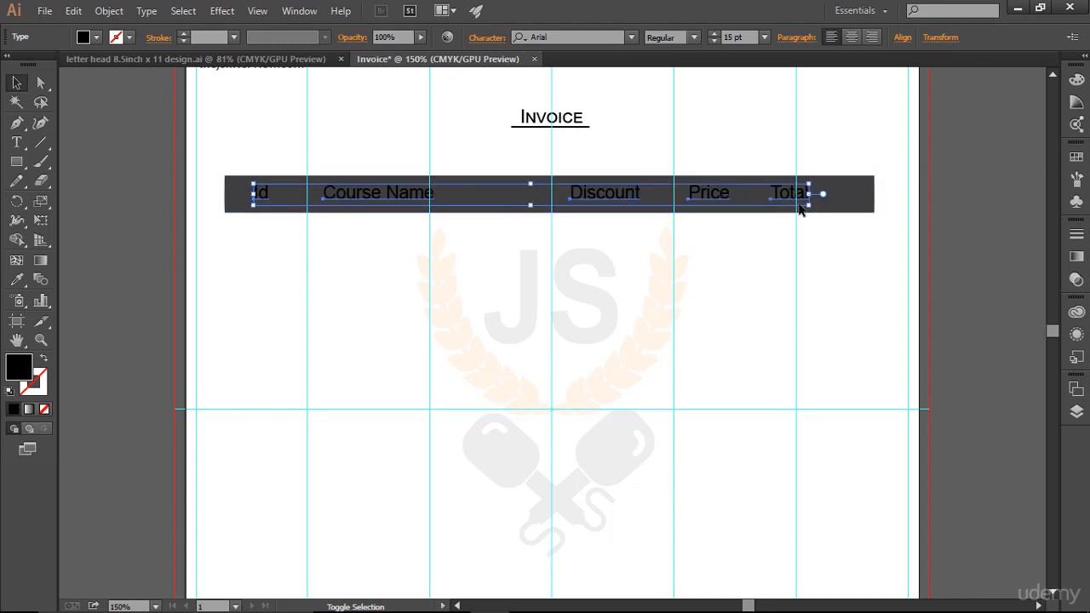
left_click(116, 37)
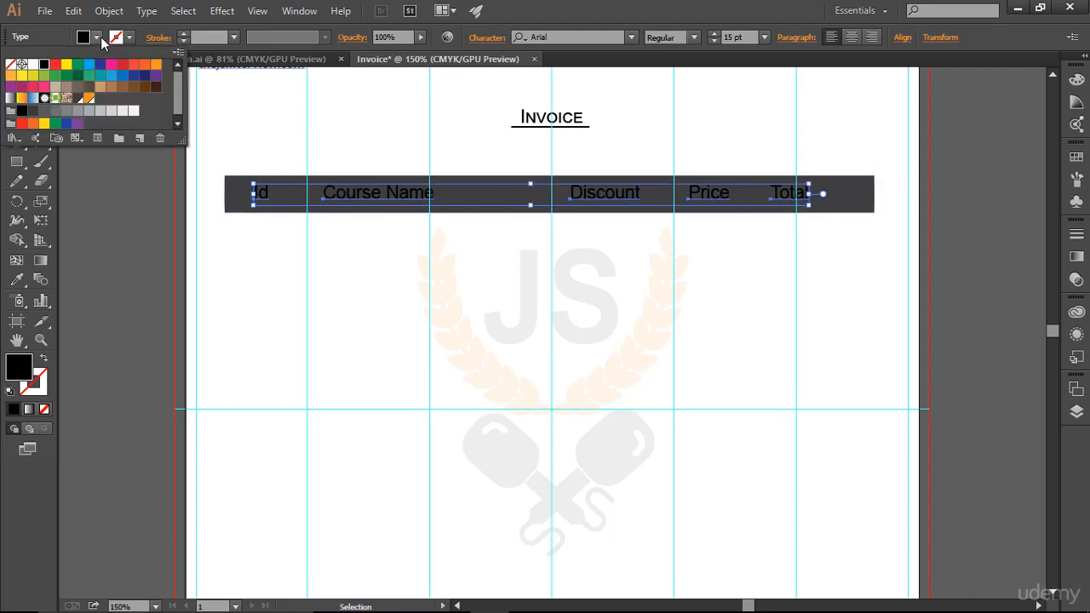
left_click(134, 112)
left_click(122, 112)
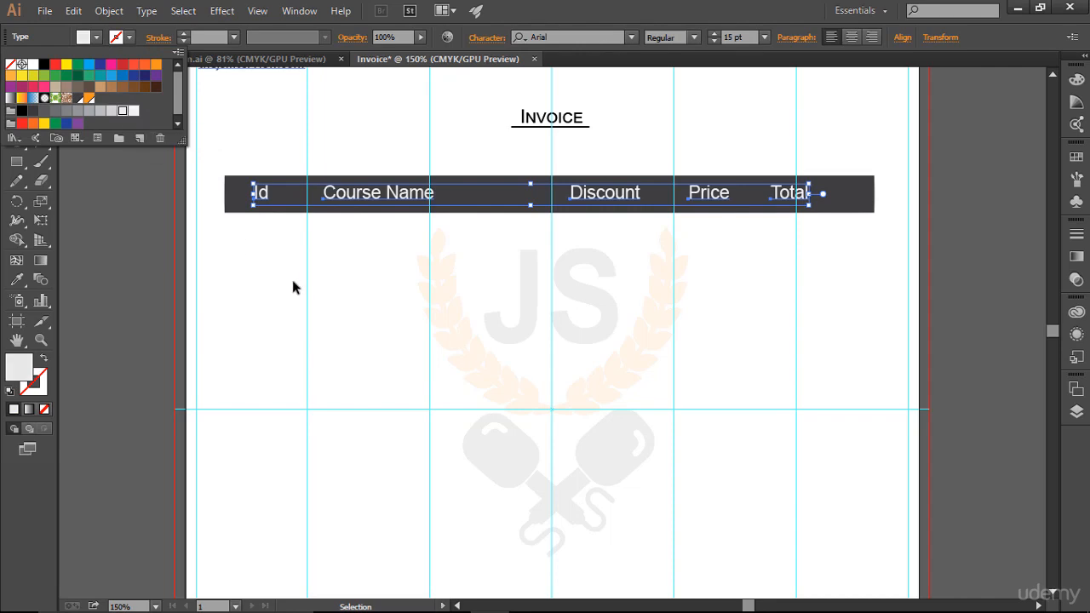
left_click(293, 287)
left_click(889, 438)
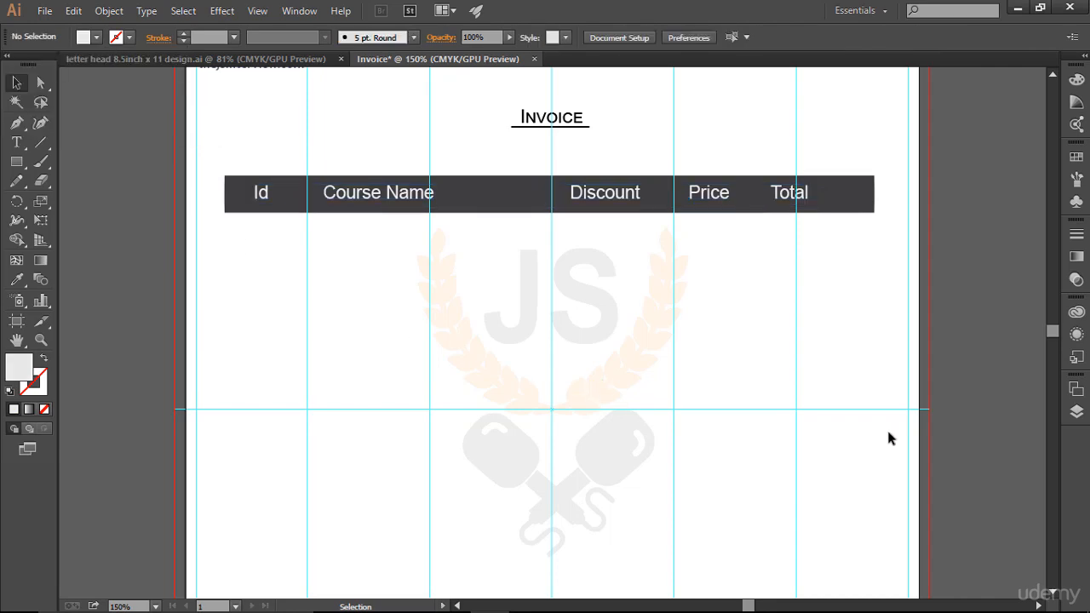
Step: Recolour the header bar rectangle with the dark grey shade next to near-black in the Color Guide's first row
key("ctrl+0")
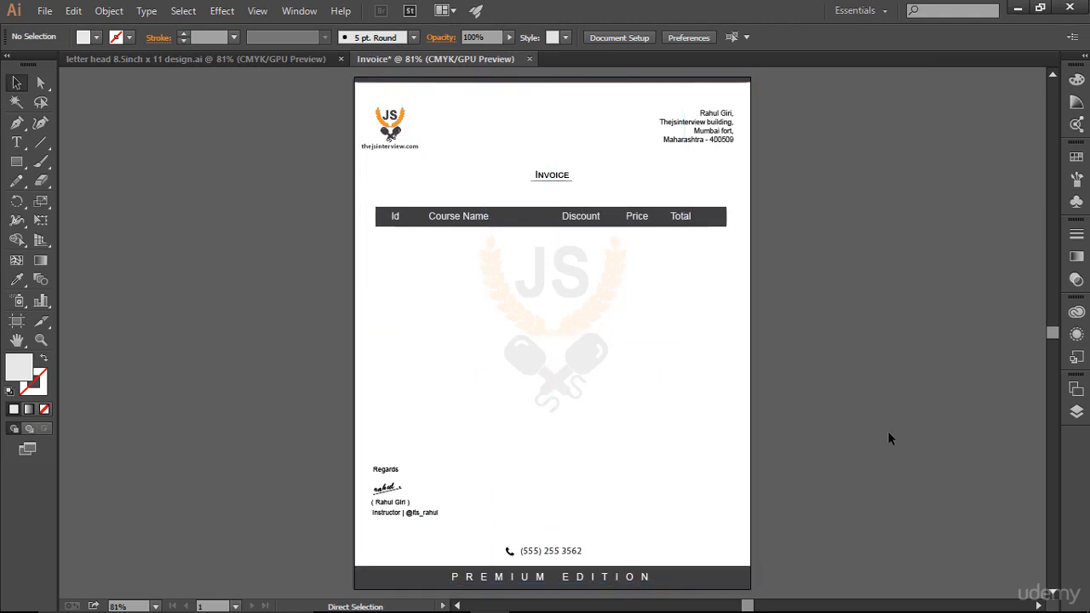
key("ctrl+semicolon")
left_click(718, 221)
left_click(729, 253)
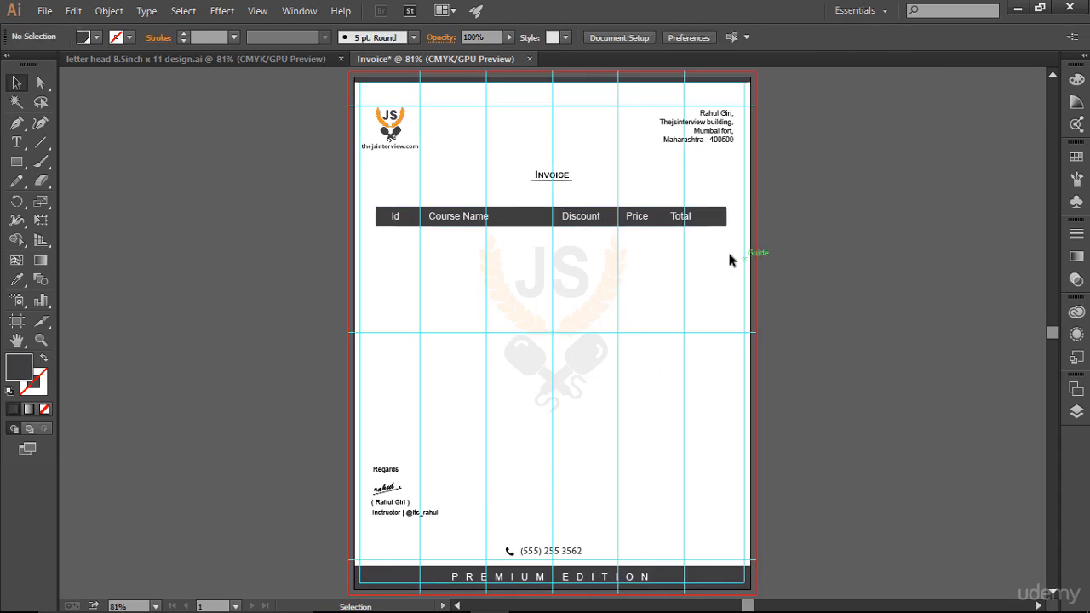
left_click(721, 223)
left_click(1076, 102)
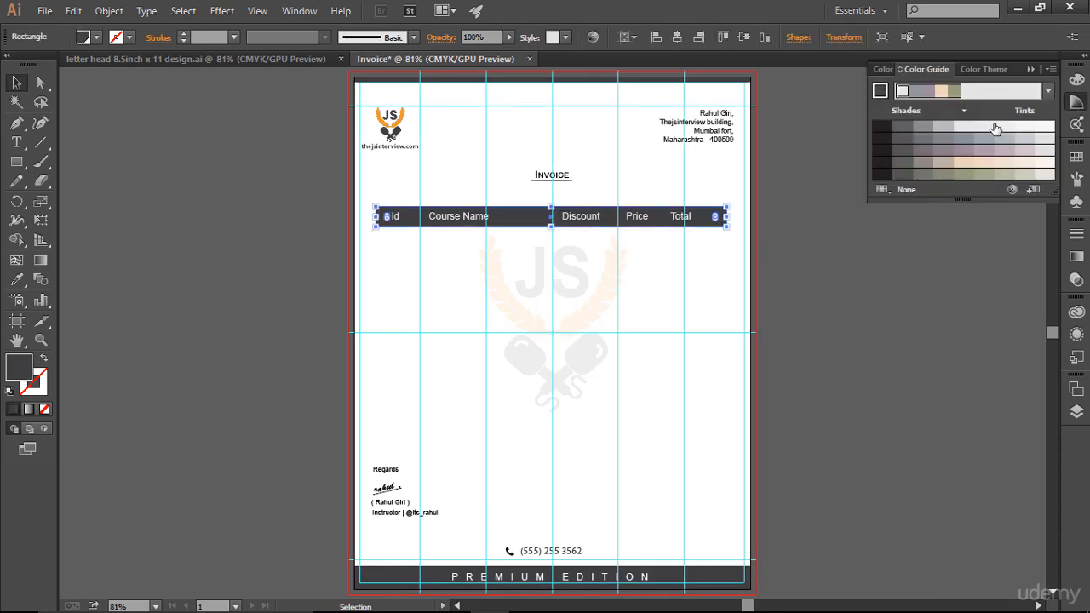
left_click(921, 126)
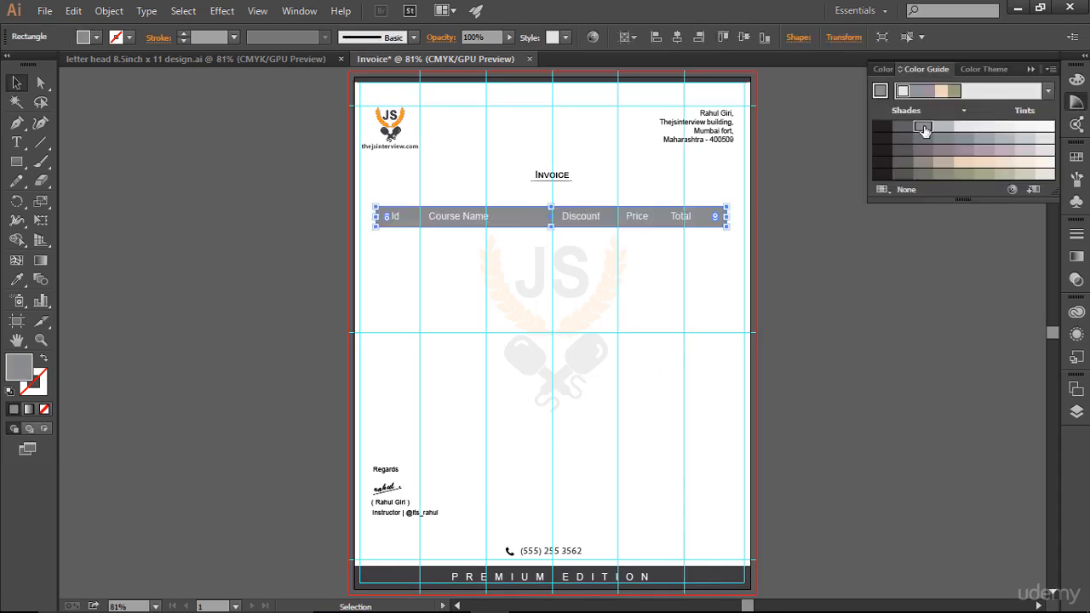
left_click(903, 127)
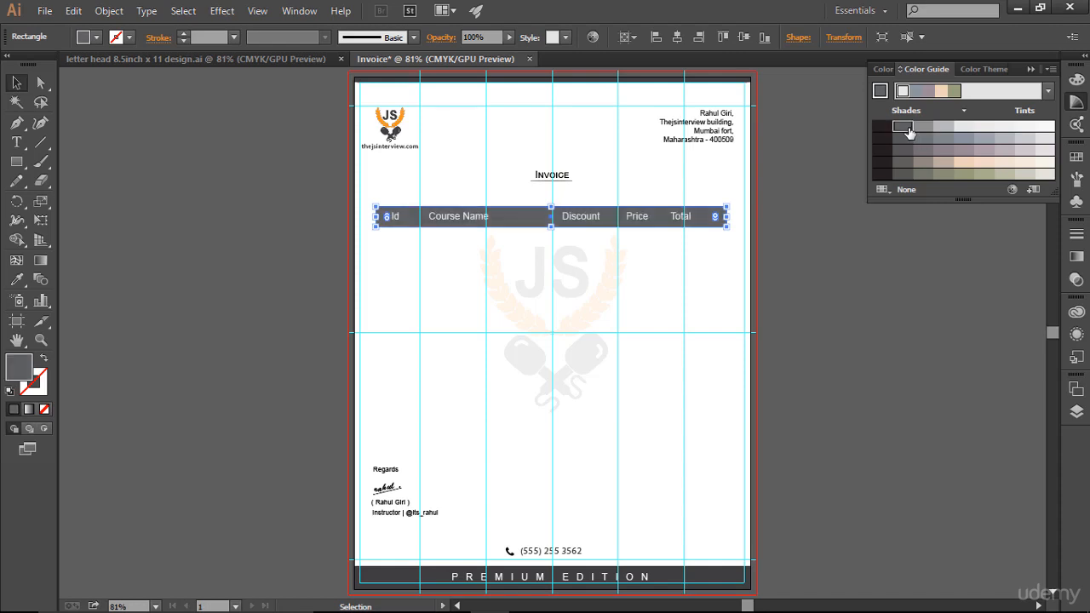
Step: Check the recoloured header bar on the full page without guides, and bring the guides back
left_click(633, 324)
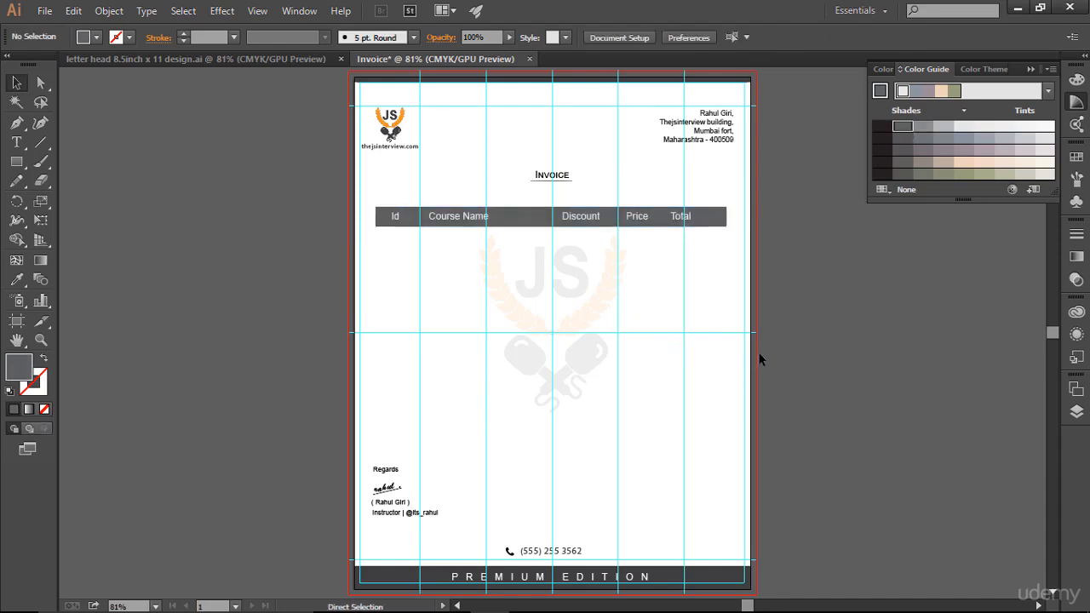
key("ctrl+;")
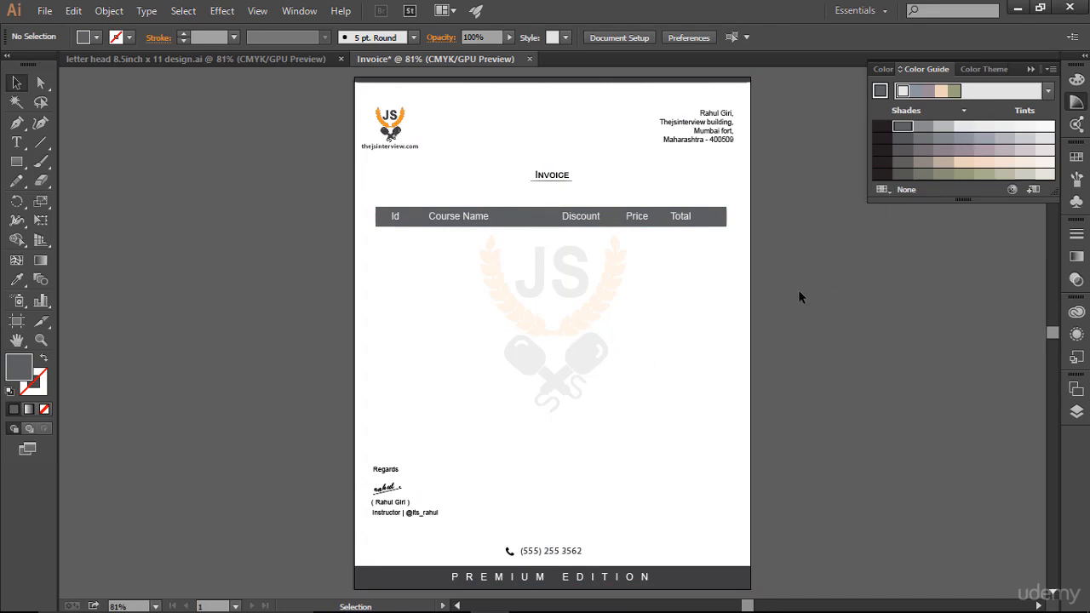
left_click(1031, 69)
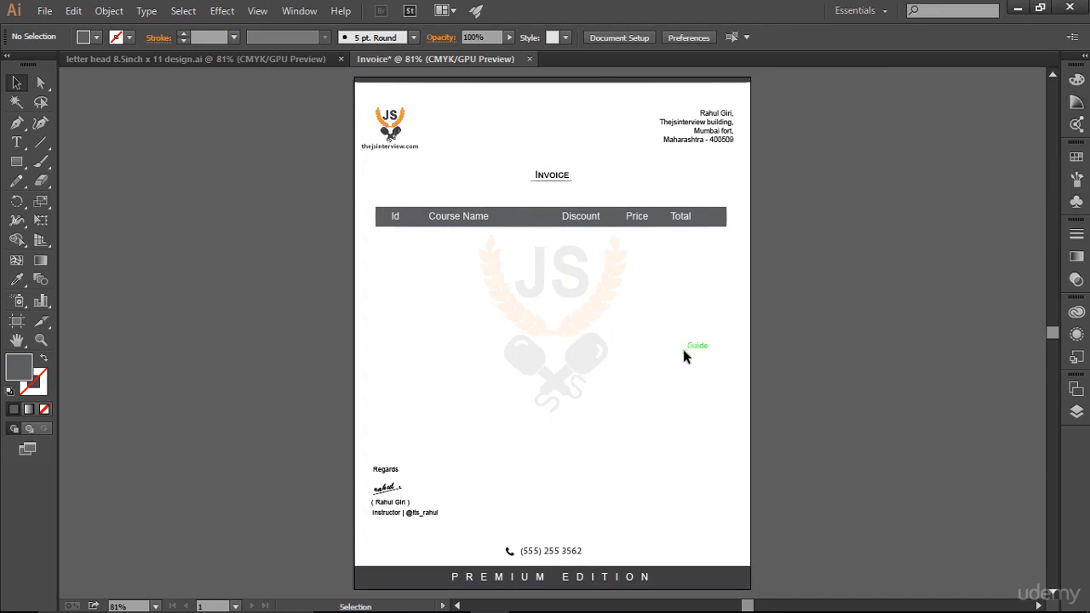
key("ctrl+semicolon")
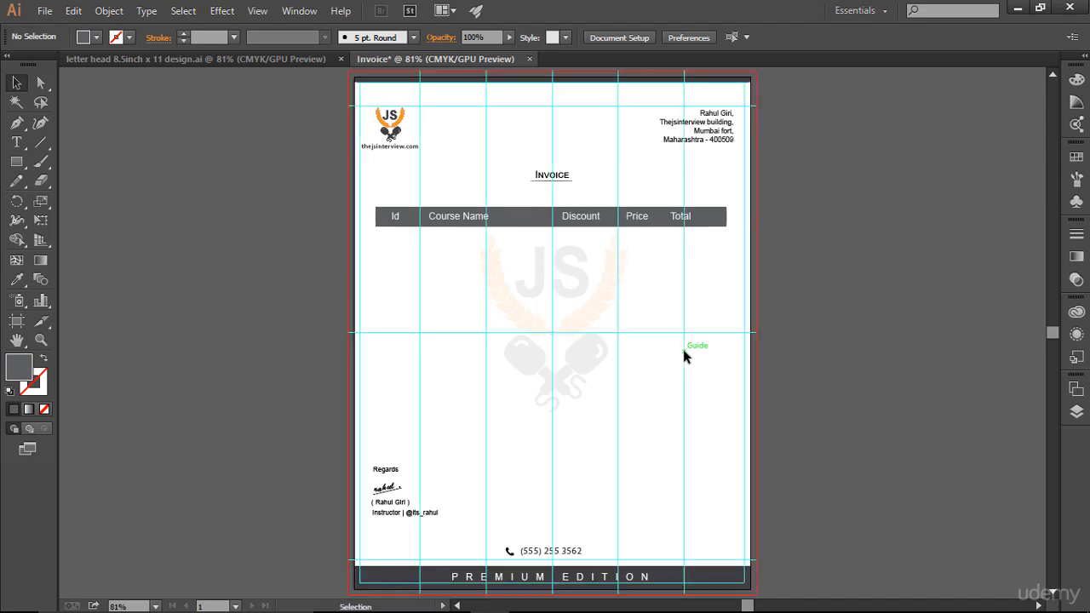
Step: Add the row number "1." as a text line beneath the "Id" label
left_click(16, 142)
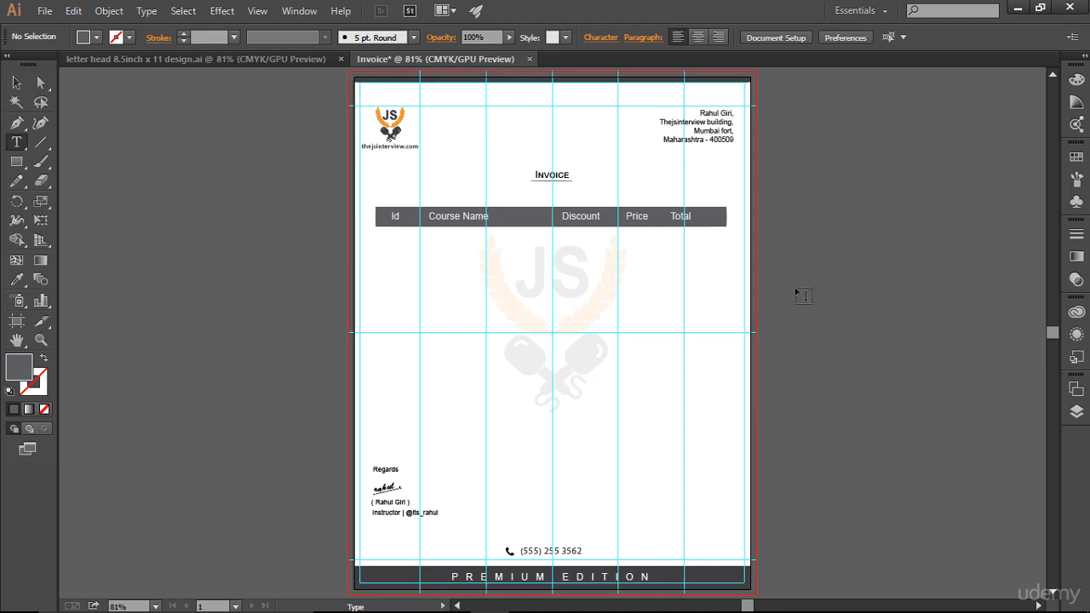
left_click(1077, 388)
left_click(1077, 412)
left_click(398, 250)
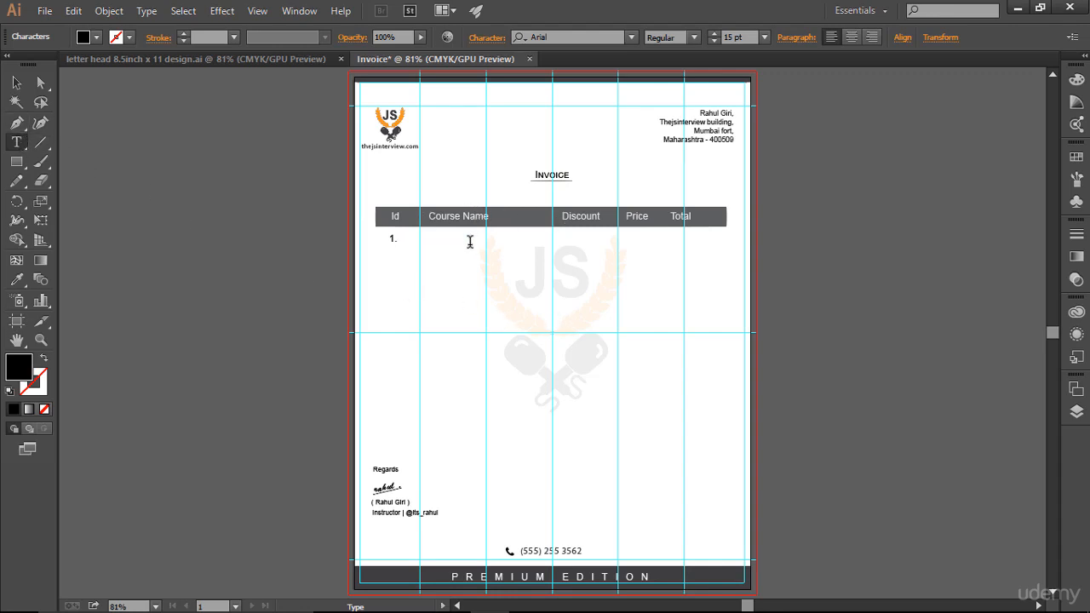
key("Escape")
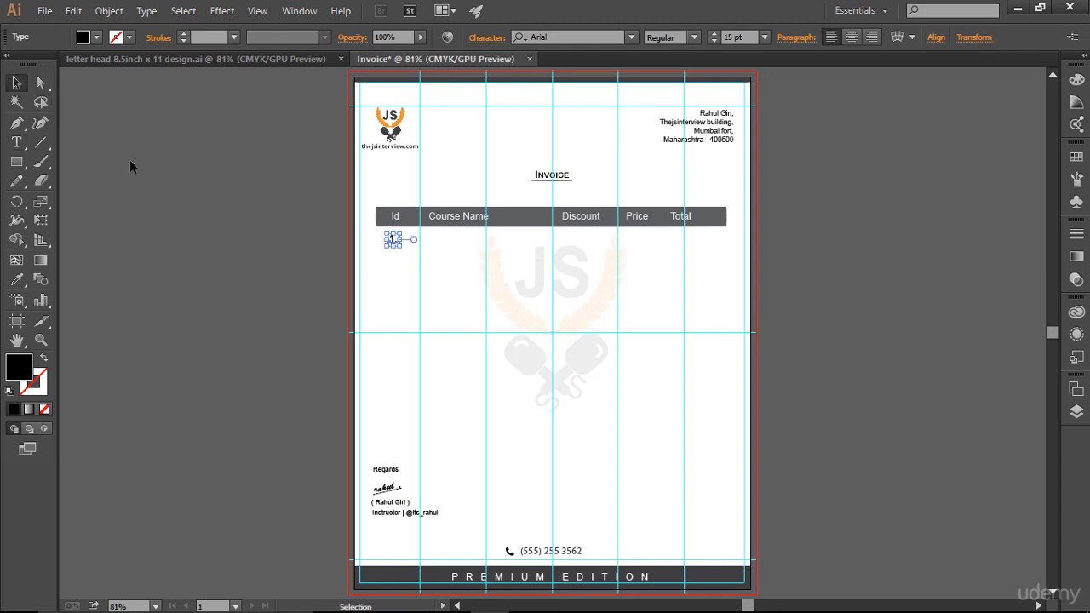
left_click(130, 166)
Step: Draw an area-text frame about 2.83 in wide and 1.05 in high beneath "Course Name", spanning to the centre guide
key("t")
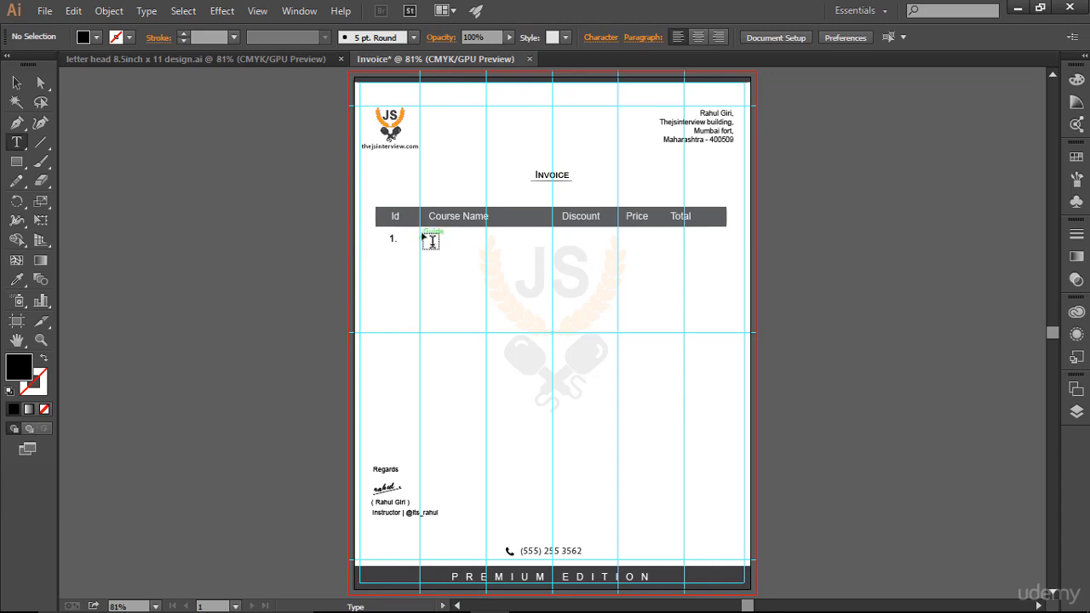
left_click_drag(421, 233, 557, 285)
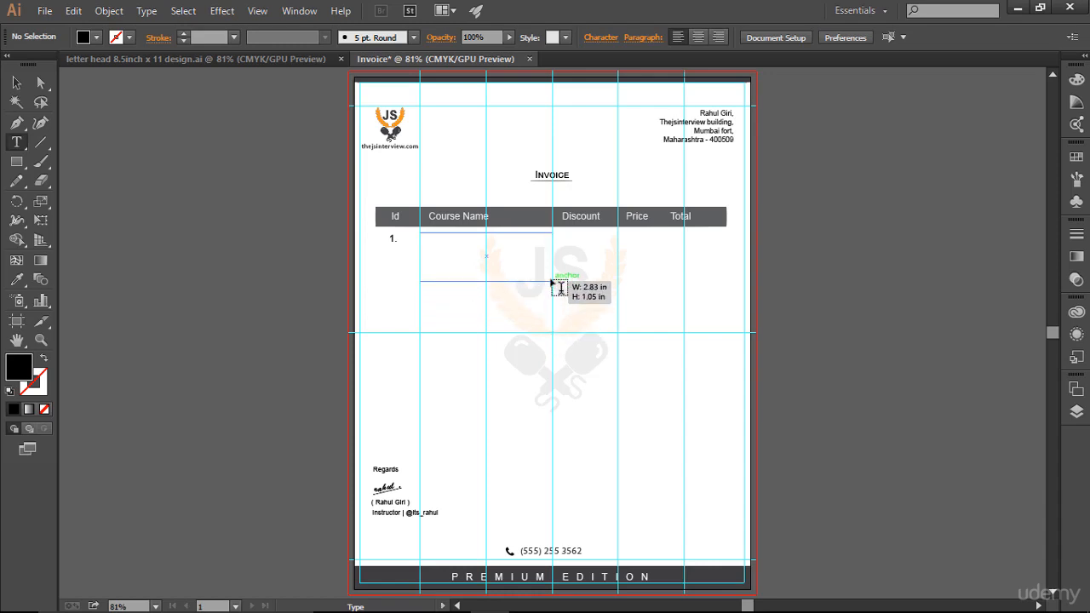
left_click_drag(558, 287, 555, 287)
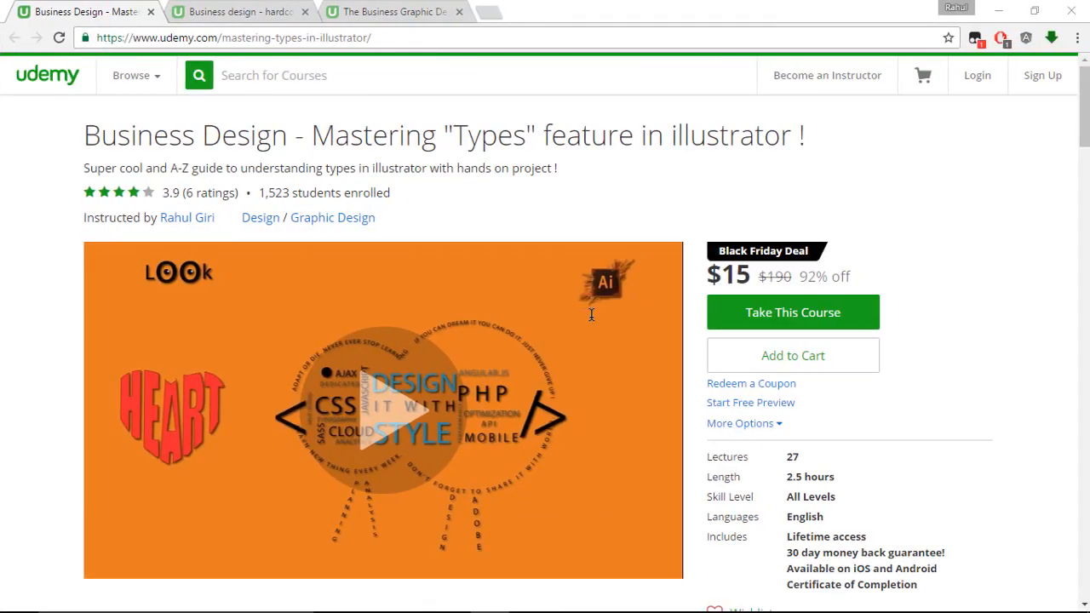
Step: Switch to the browser and copy the course title "The Business Graphic Design with Photoshop & Illustrator" from its Udemy page
left_click(348, 7)
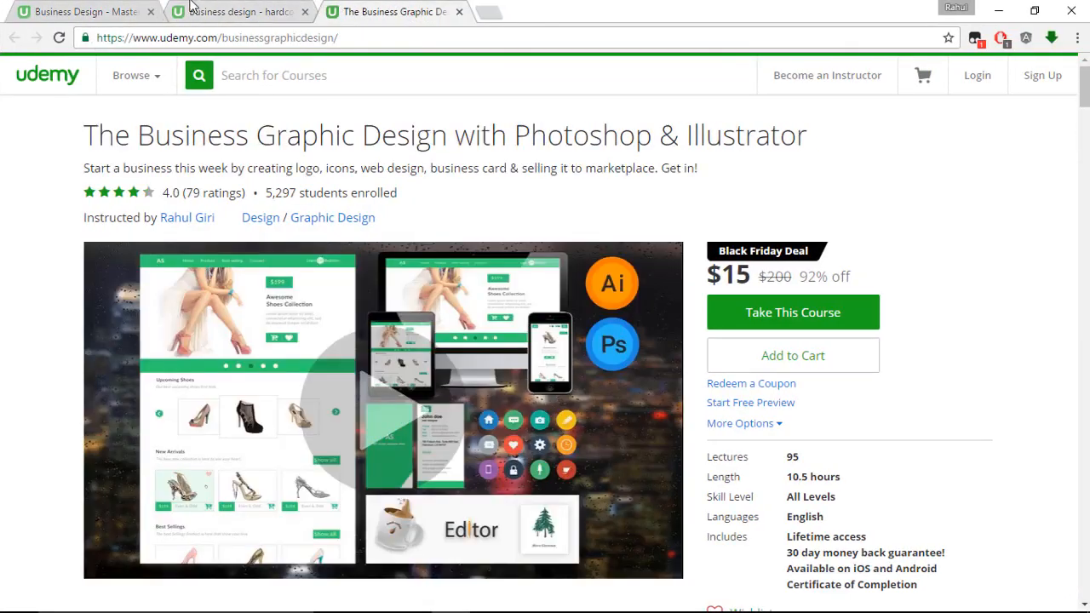
left_click(111, 7)
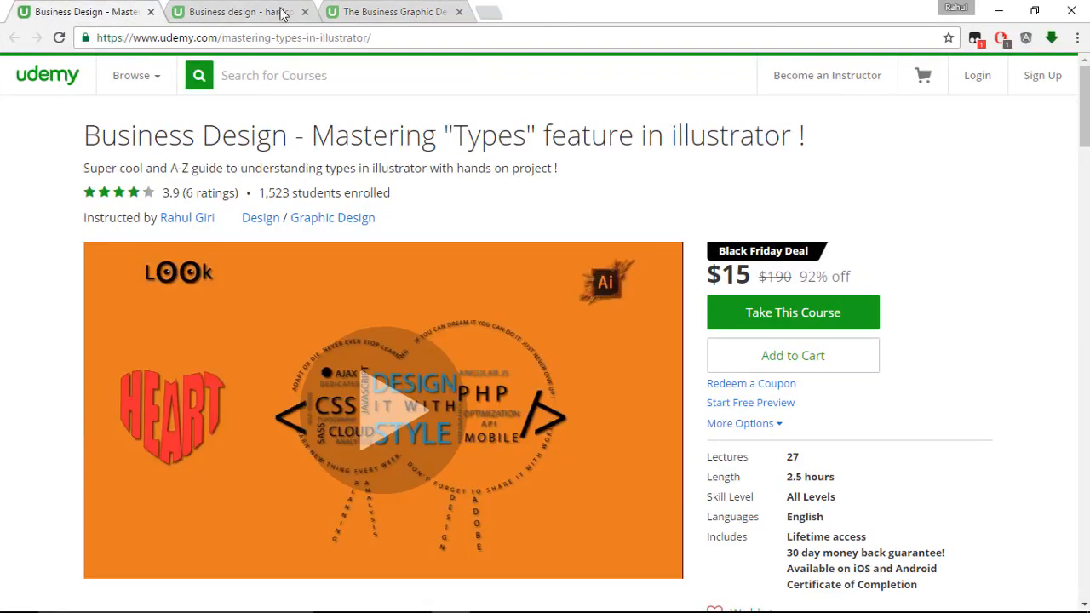
left_click(366, 10)
left_click_drag(91, 136, 719, 128)
right_click(719, 128)
left_click(716, 139)
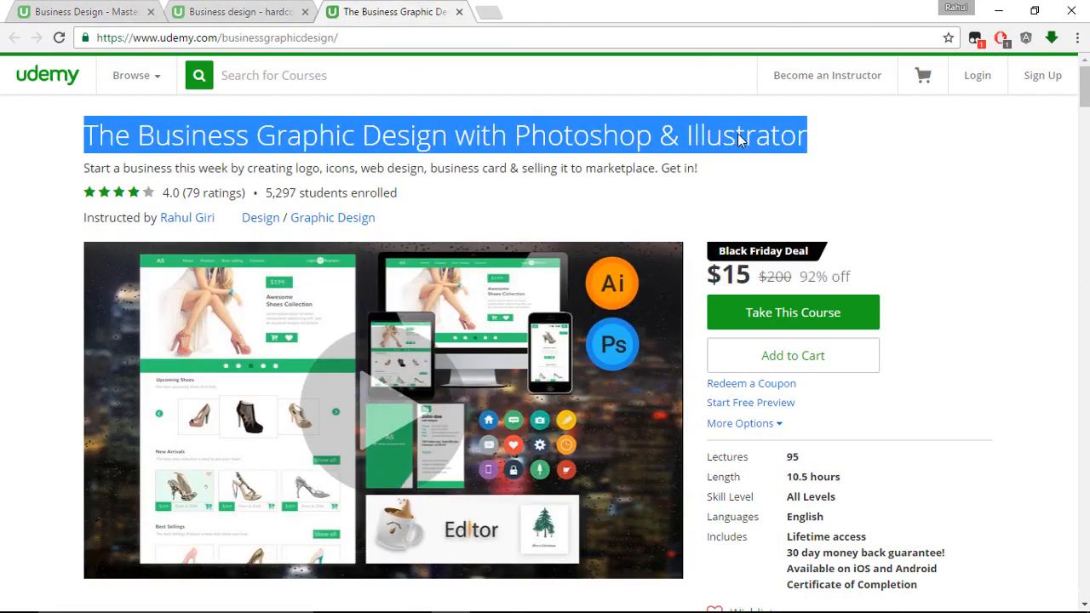
Step: Return to Illustrator and paste the copied course title into the text frame beneath "Course Name"
key("alt+Tab")
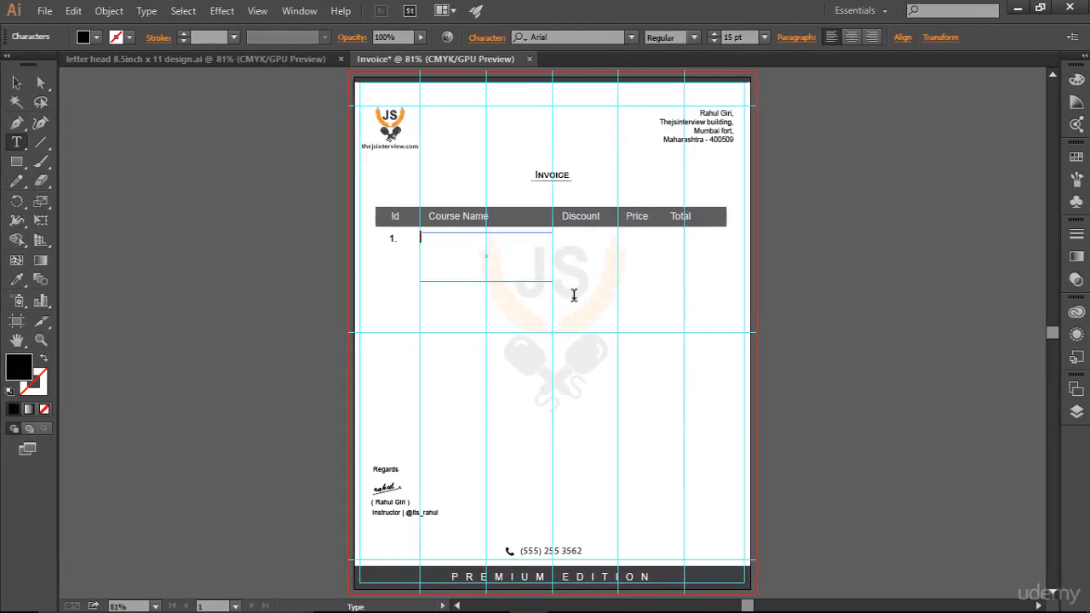
key("Escape")
key("ctrl+v")
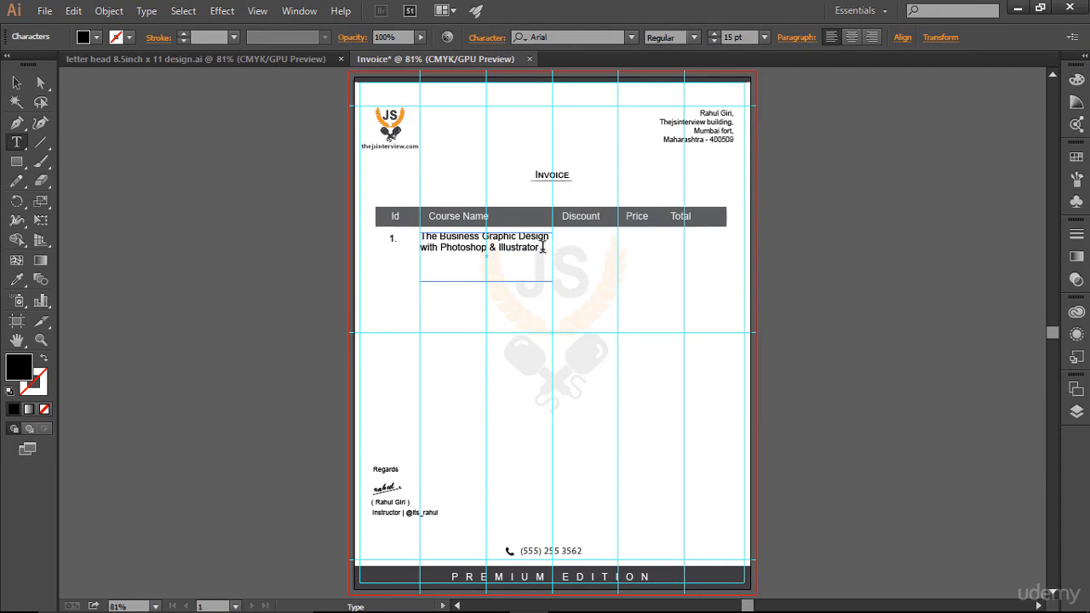
Step: Fill the course title with the dark grey shade next to near-black and shorten its frame to fit the two lines
left_click_drag(537, 248, 410, 233)
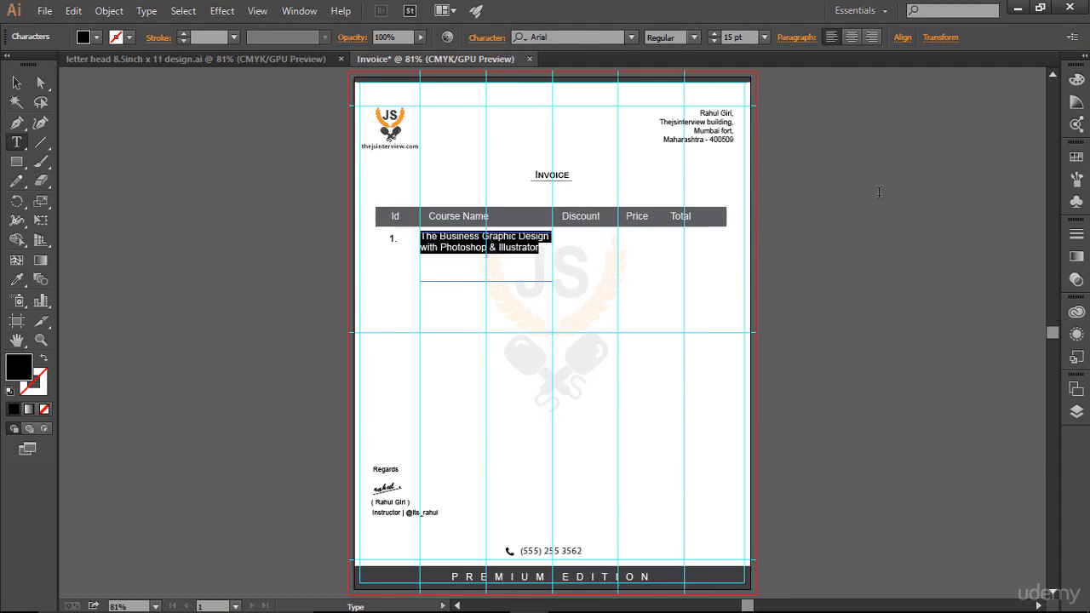
left_click(1077, 100)
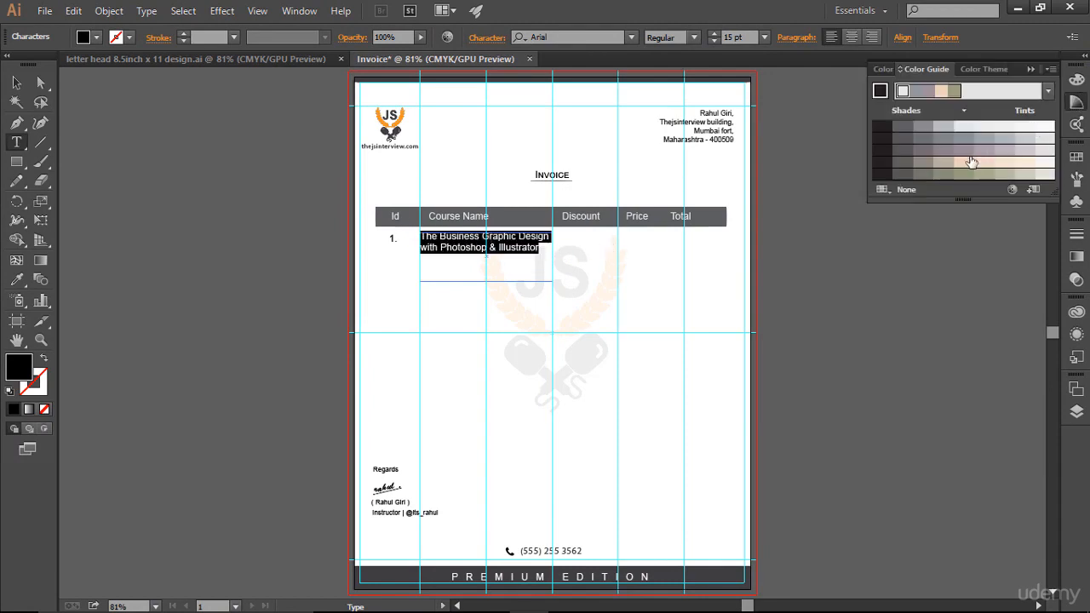
left_click(924, 127)
left_click(903, 127)
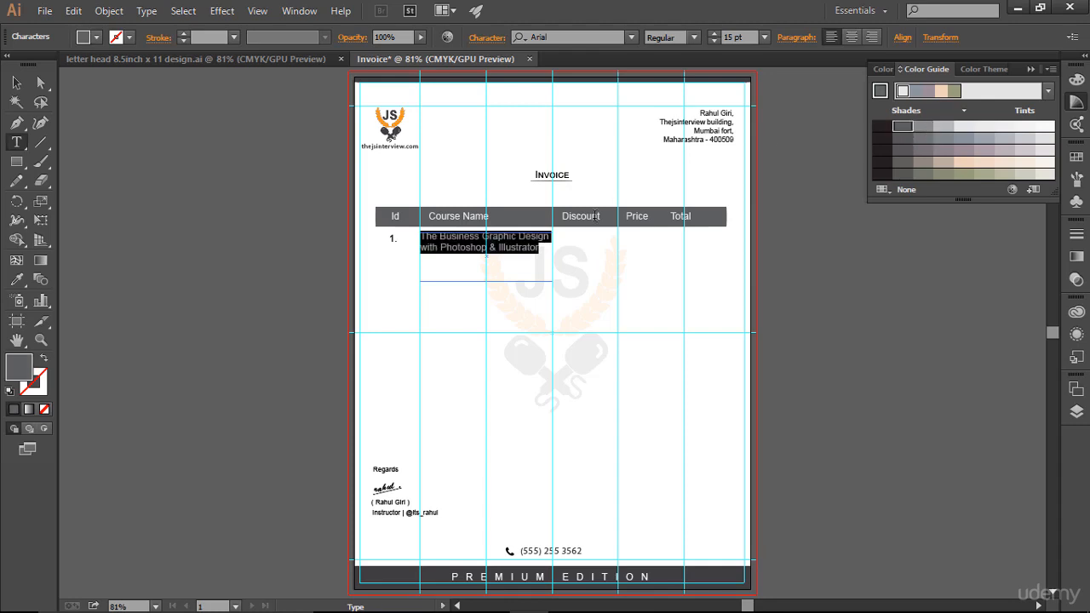
left_click(529, 247)
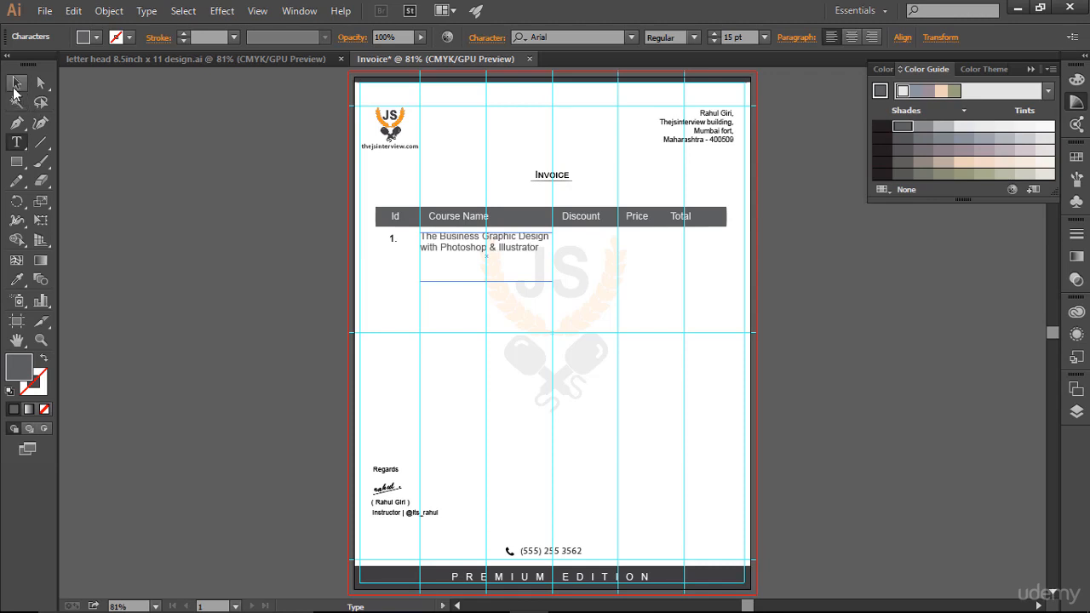
left_click(17, 83)
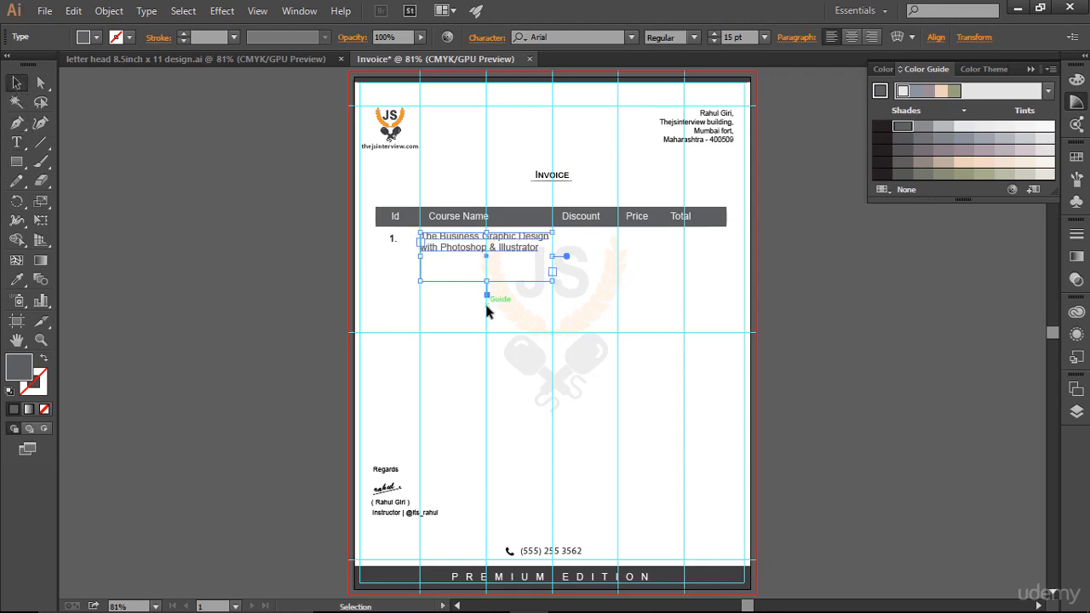
left_click_drag(486, 293, 487, 258)
Step: Add the text "$10" beneath "Discount" and fill it with the same dark grey shade
left_click(17, 142)
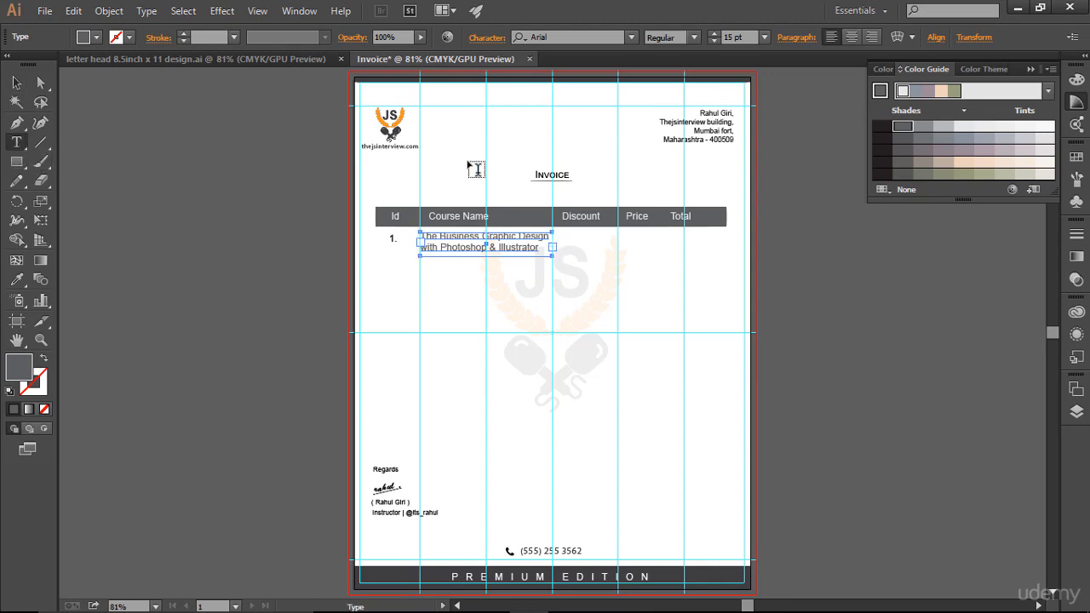
left_click(587, 245)
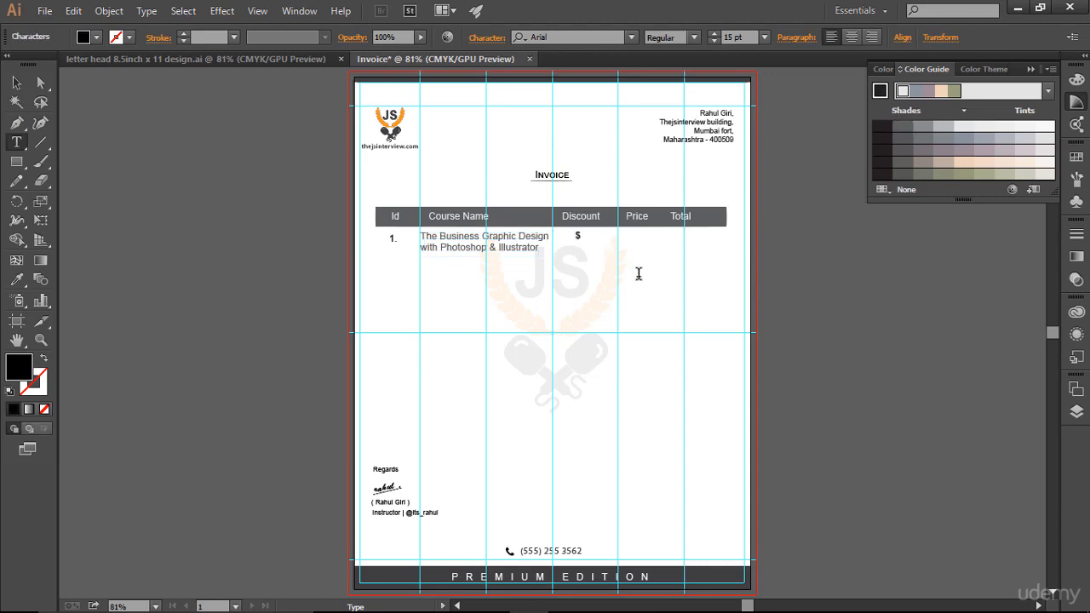
type("$10")
key("ctrl+a")
left_click(902, 126)
left_click(16, 83)
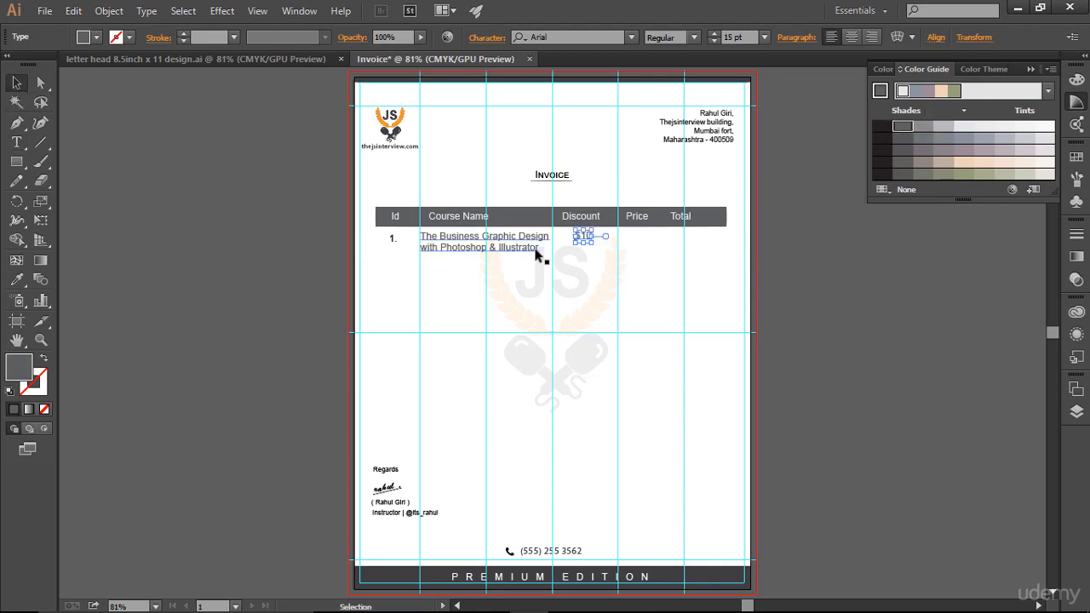
Step: Nudge the "$10" text down in line with the row number and left to just beside the Discount column's guide
key("Down")
key("Down")
key("Down")
key("Down")
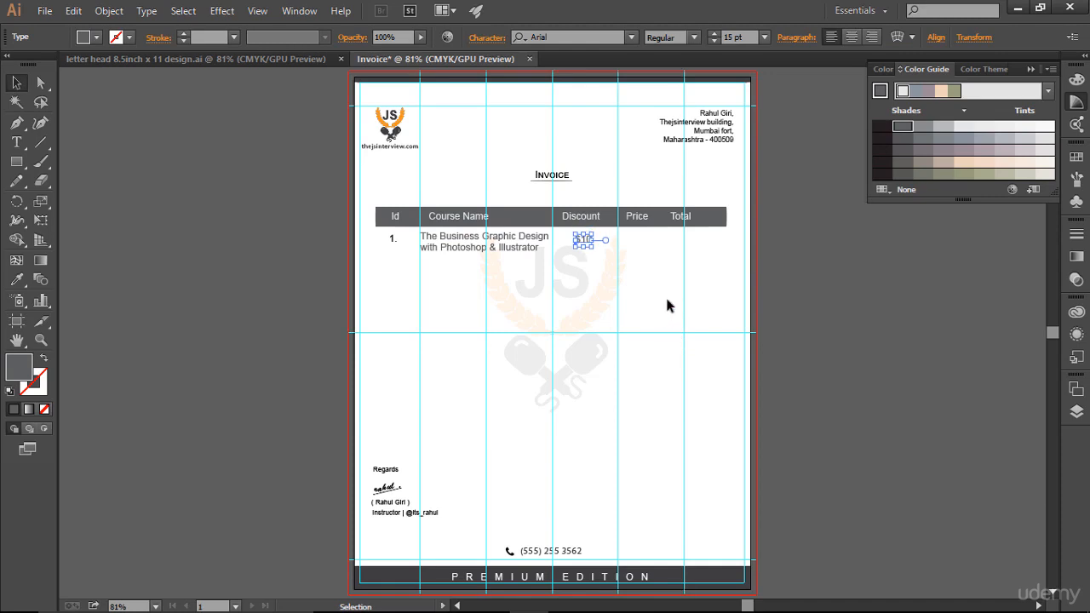
key("Left")
key("Left")
key("Left")
key("Left")
key("Left")
key("Left")
key("Left")
key("Left")
key("Left")
key("Left")
key("Left")
key("Left")
key("Left")
key("Left")
key("Left")
key("Left")
key("Left")
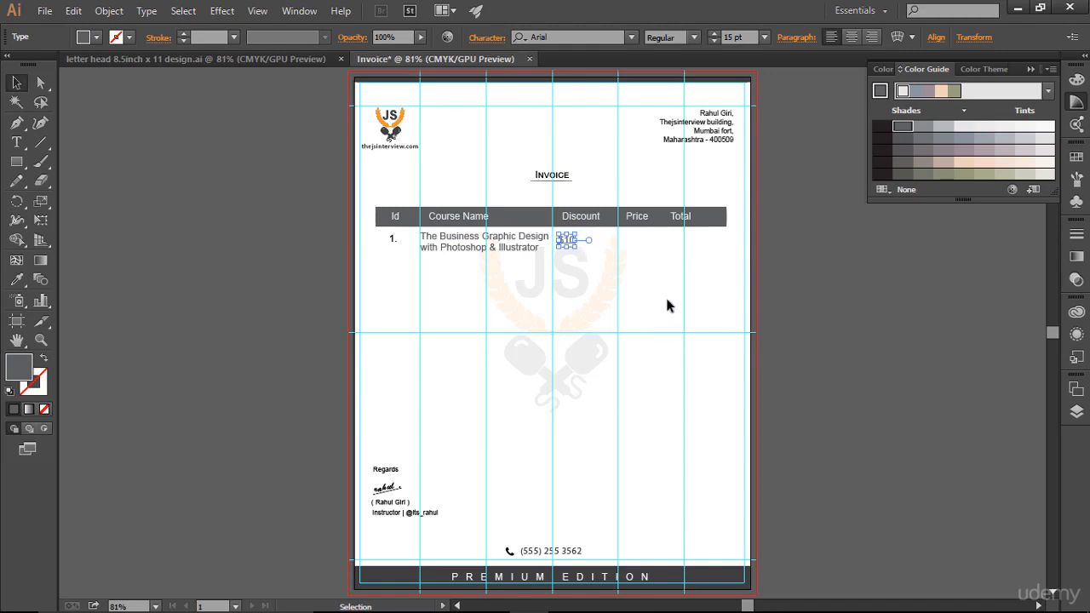
left_click(667, 305)
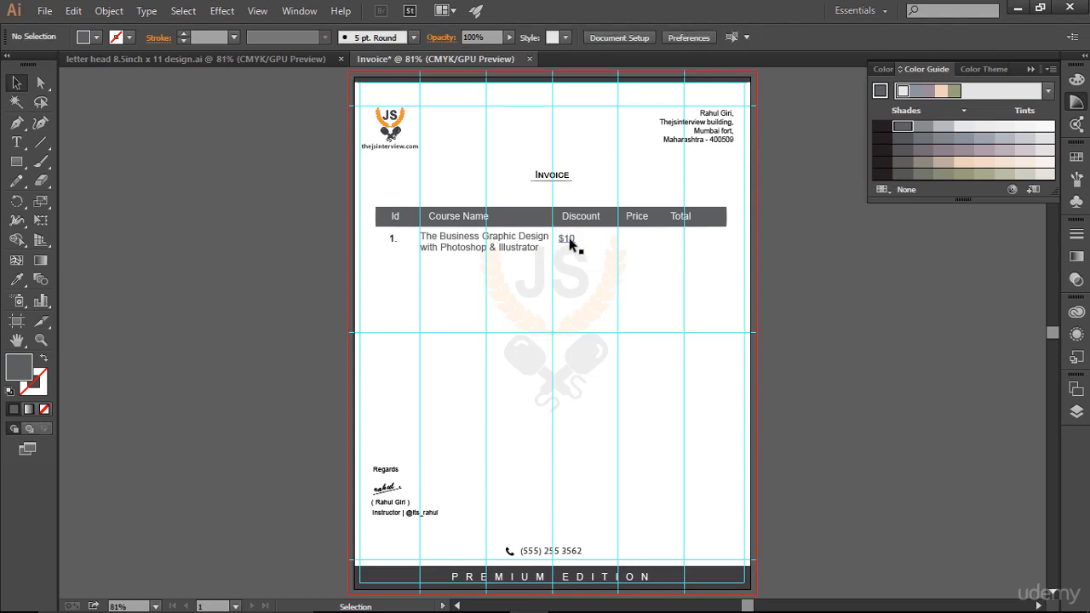
Step: Duplicate the "$10" text into the "Price" column on the same row
left_click(569, 239)
left_click(698, 284)
left_click(563, 240)
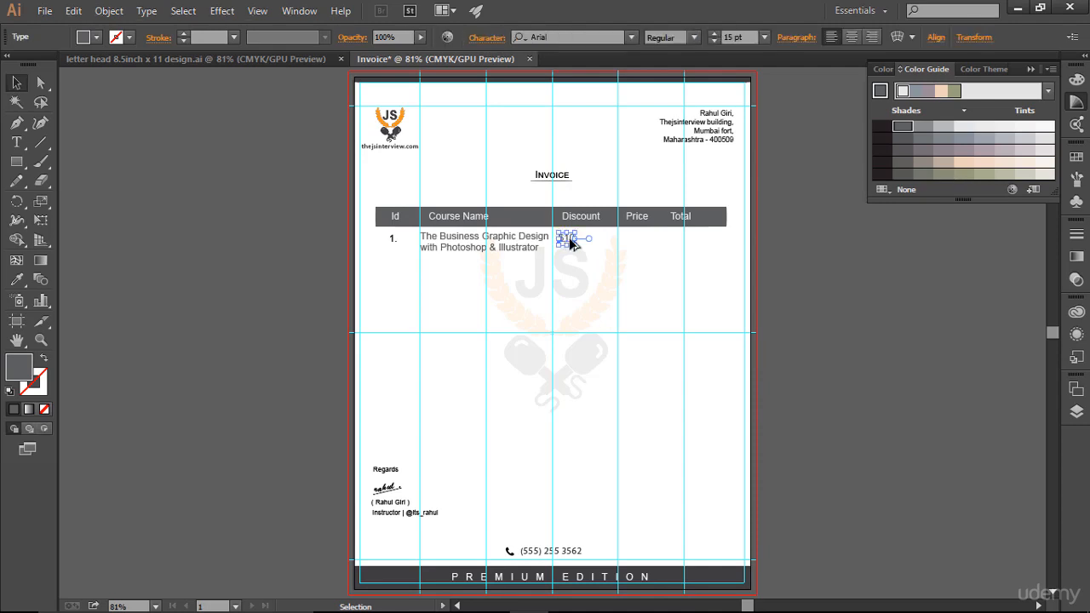
left_click_drag(566, 241, 632, 245)
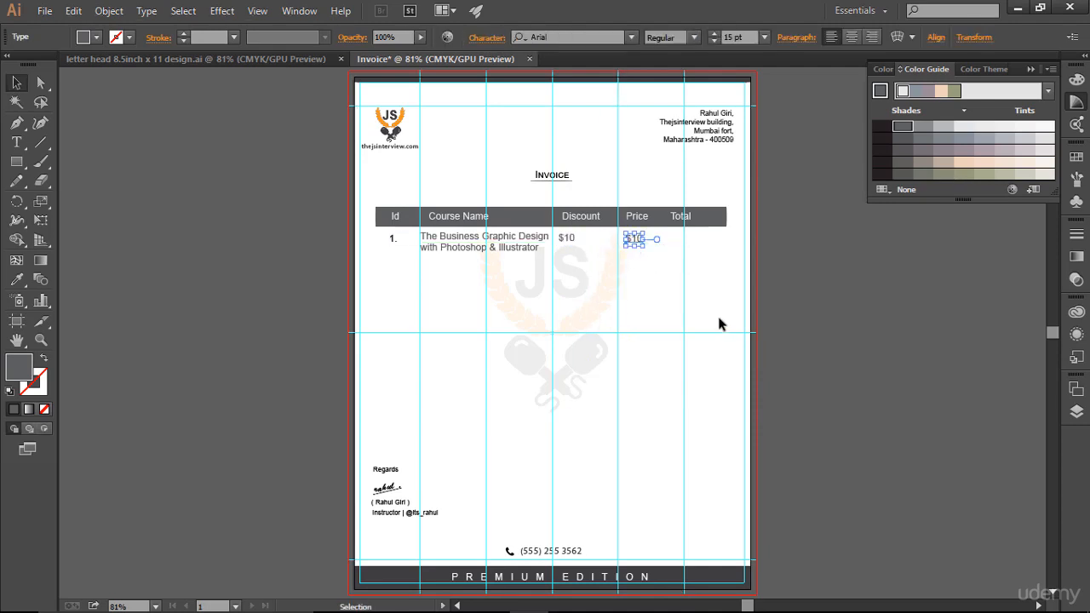
left_click(732, 368)
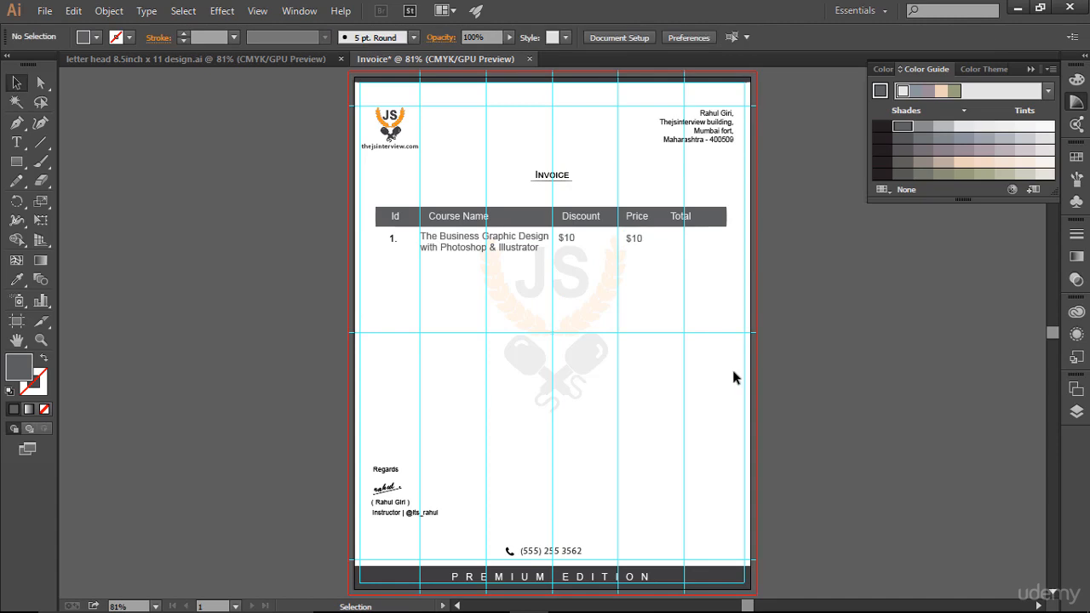
Step: Change the duplicated amount in the "Price" column to "$200"
left_click(17, 142)
left_click(637, 239)
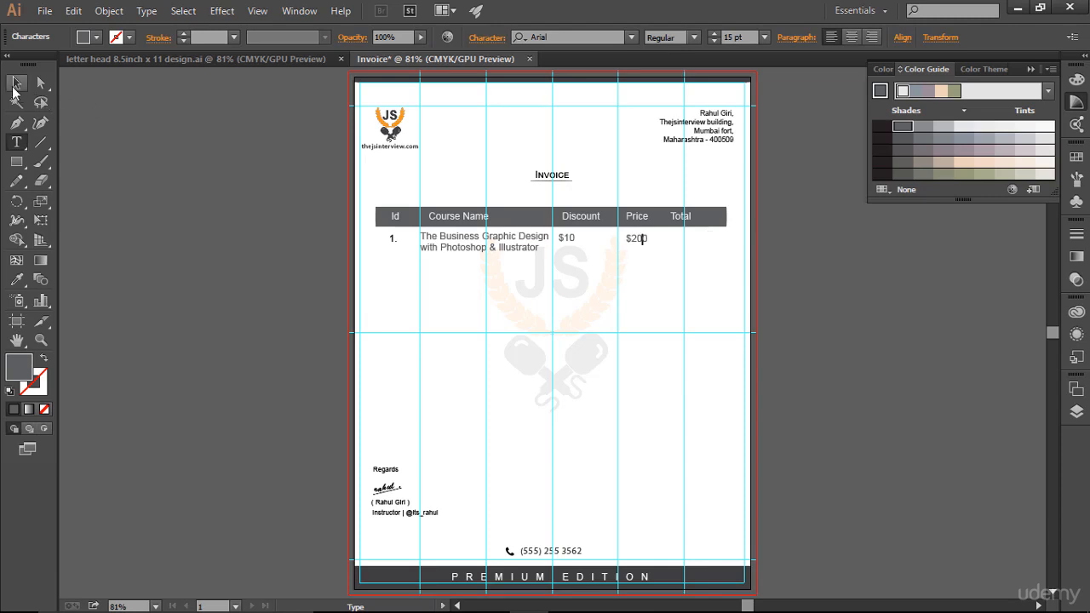
left_click(15, 85)
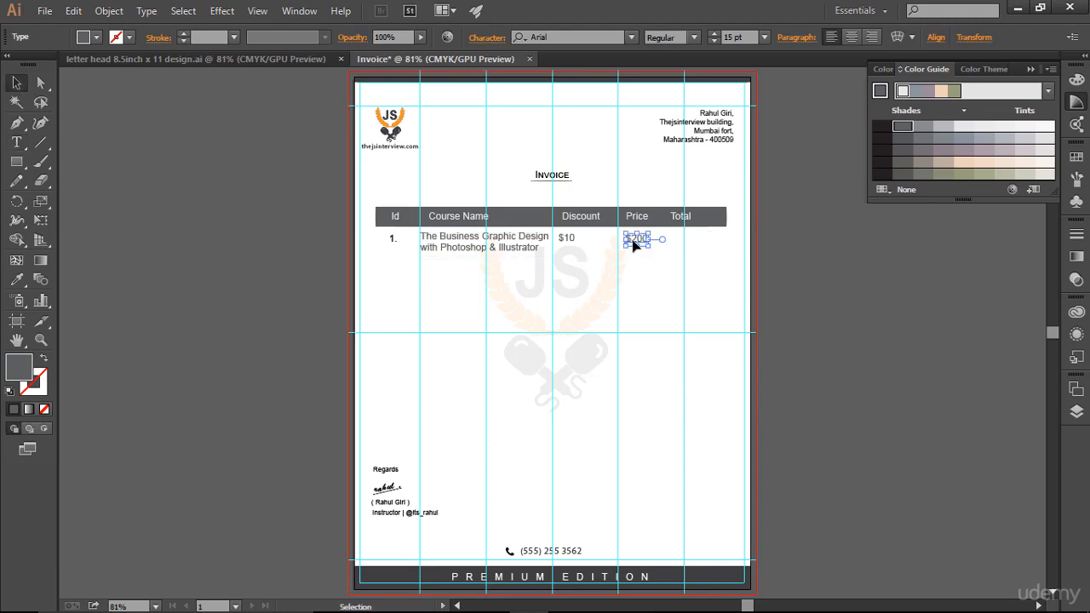
Step: Duplicate the "$200" text horizontally beneath the "Total" label and hide the guides to check the row
left_click_drag(642, 238, 691, 244)
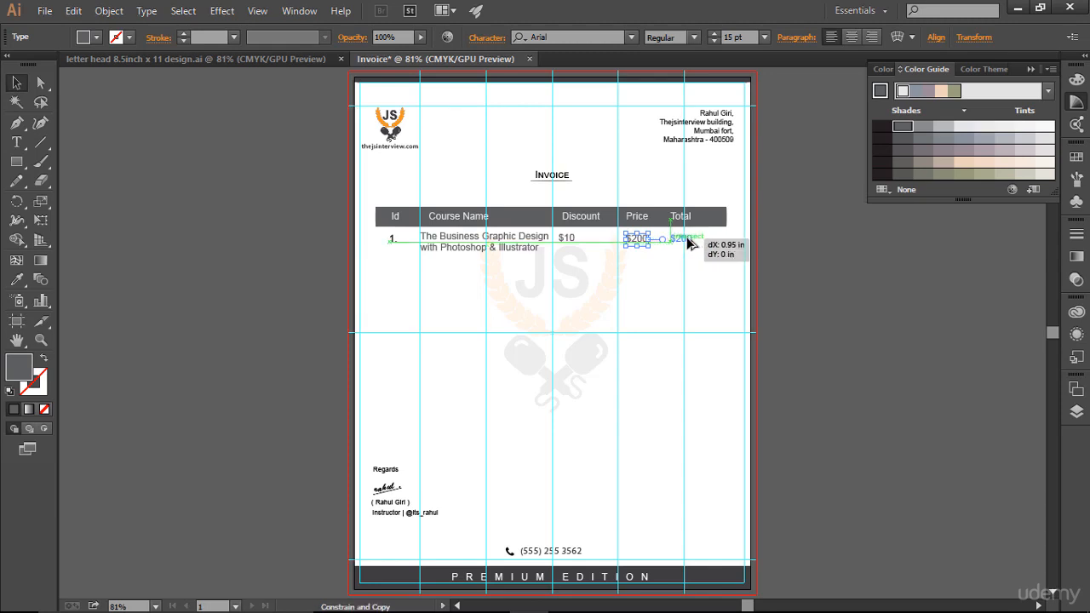
left_click_drag(690, 244, 691, 244)
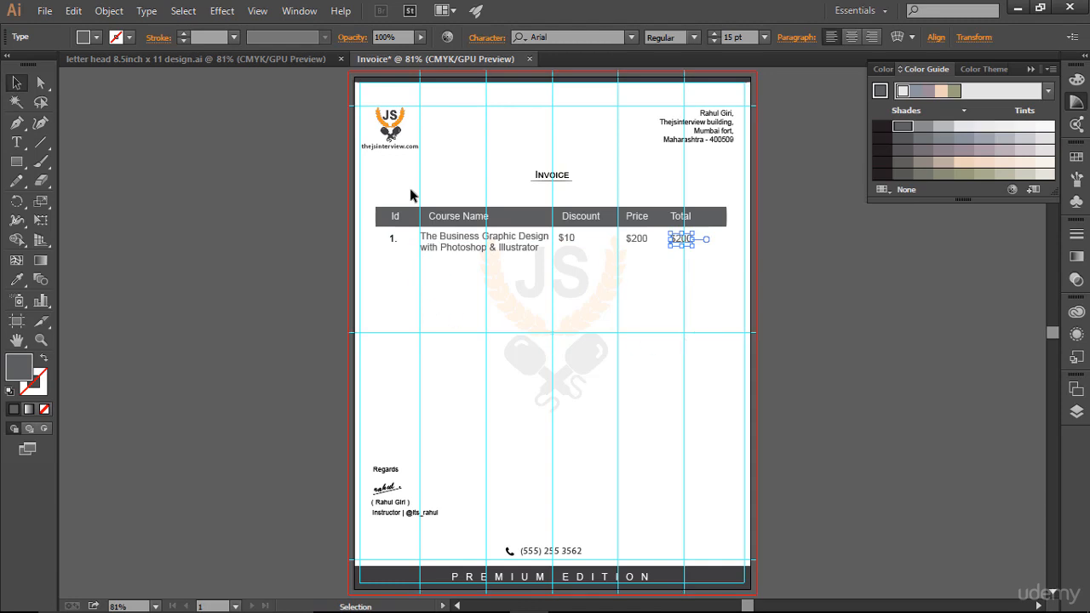
left_click(725, 311)
key("ctrl")
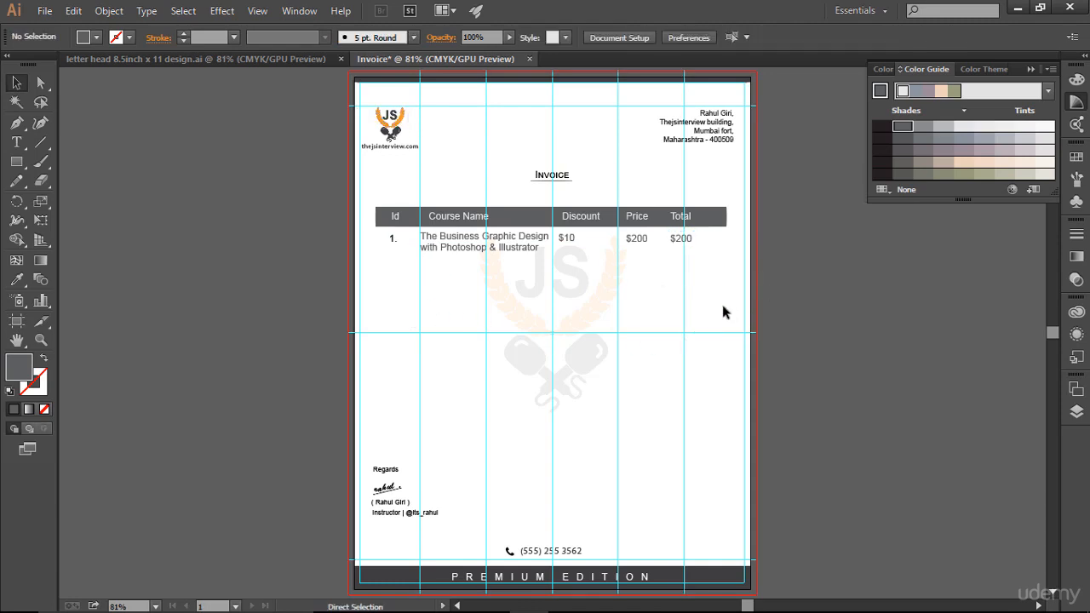
key("ctrl+;")
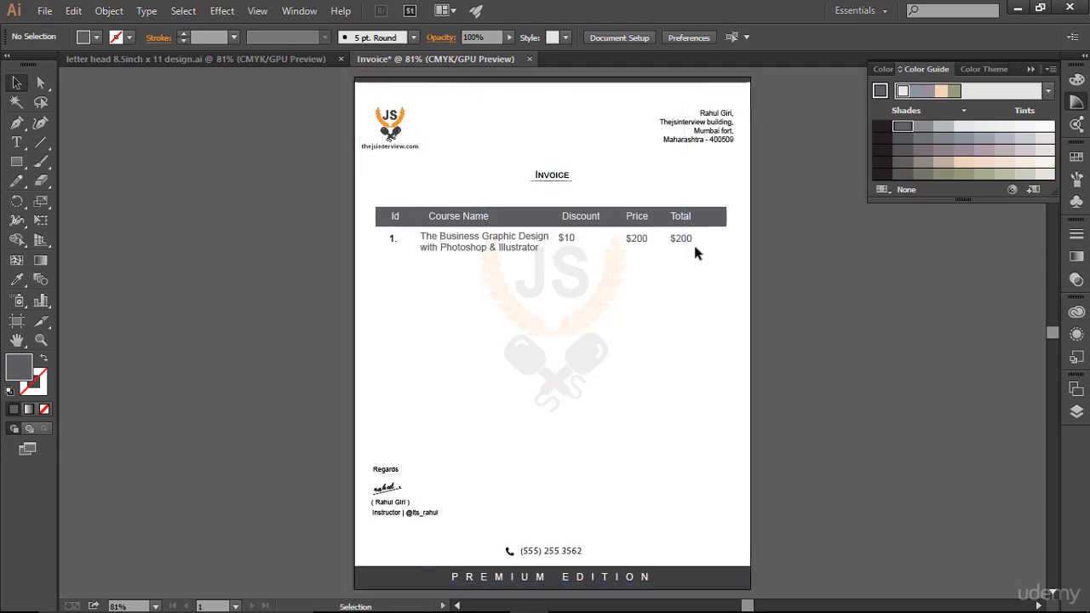
Step: Change the amount beneath the "Total" label to "$190"
left_click(17, 143)
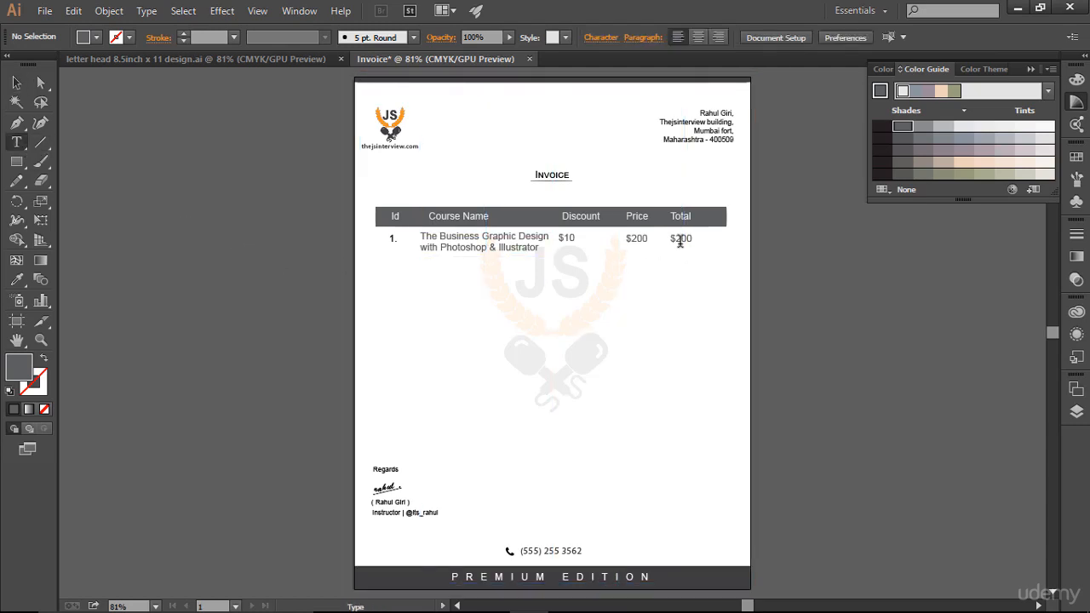
left_click(681, 238)
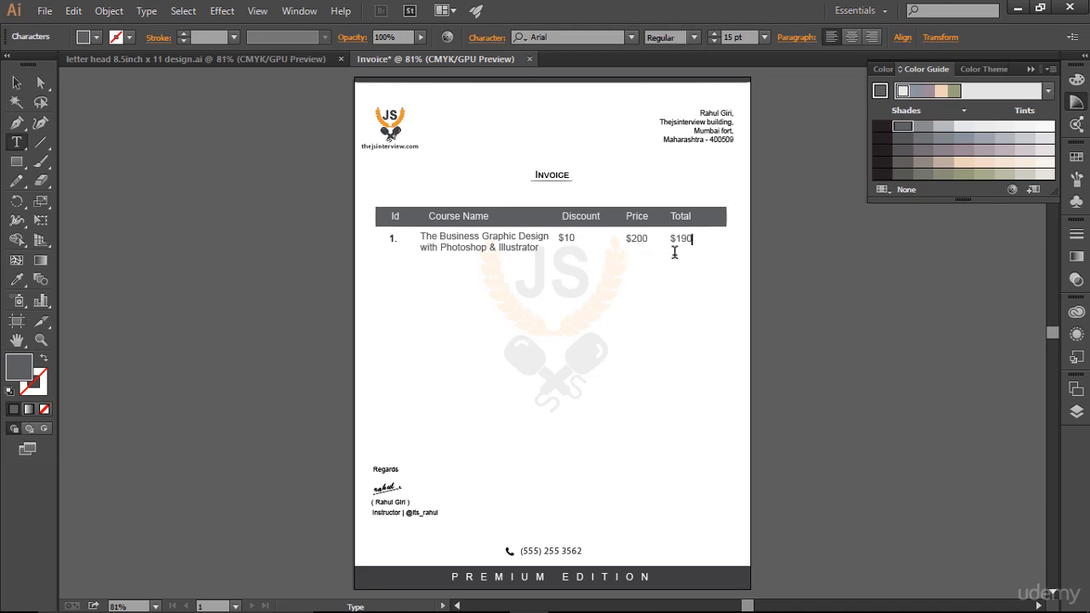
left_click(16, 83)
Step: Nudge the "$10" discount text four steps right and one step down beneath the "Discount" label
left_click(567, 242)
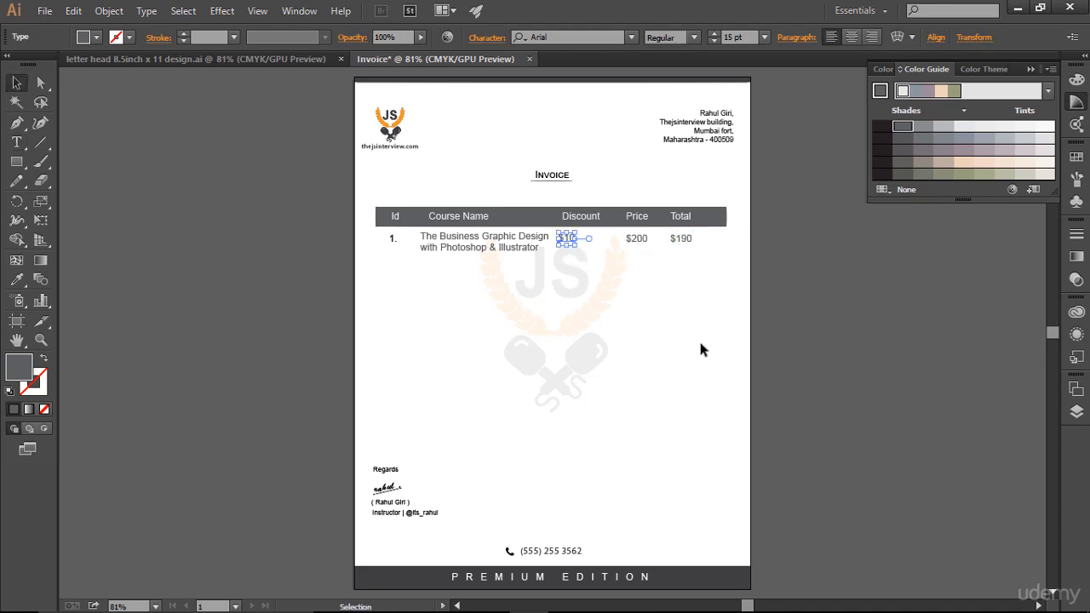
key("Right")
key("Right")
key("Right")
key("Right")
key("Right")
key("Right")
left_click(645, 332)
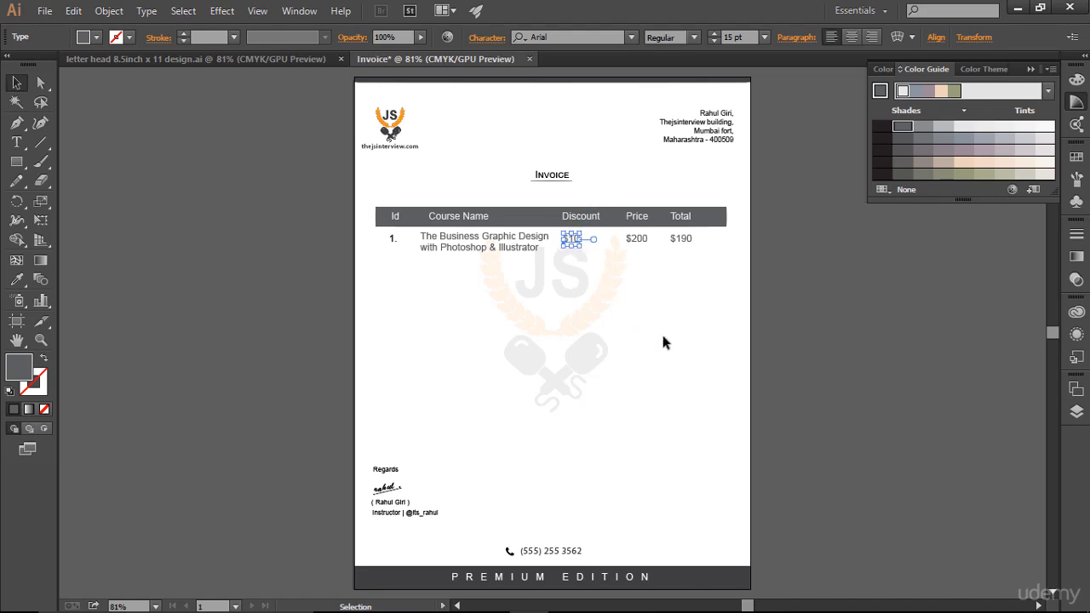
left_click(575, 241)
key("Down")
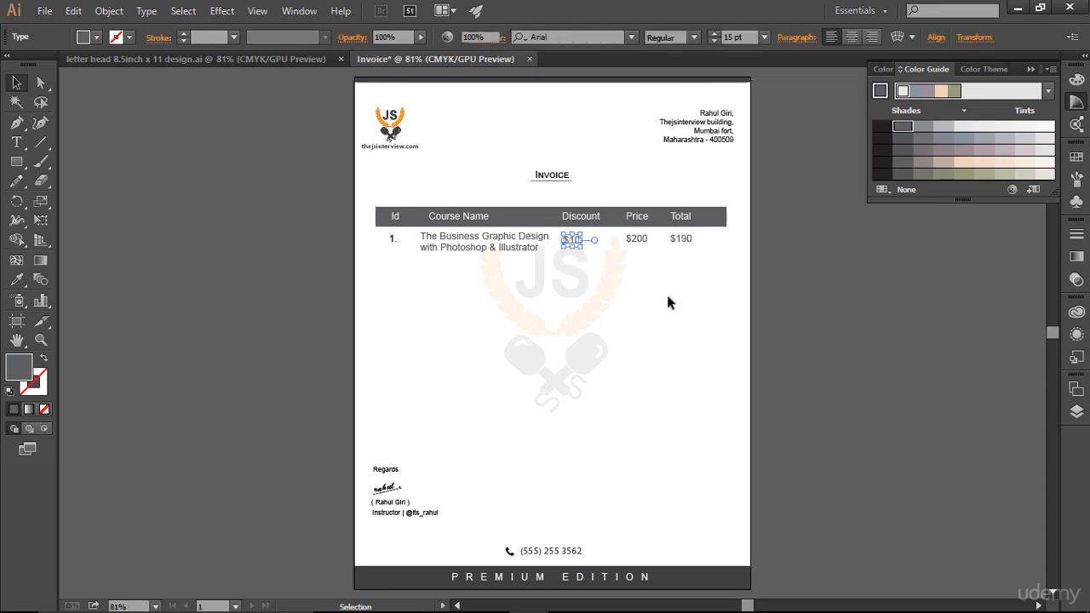
left_click(679, 300)
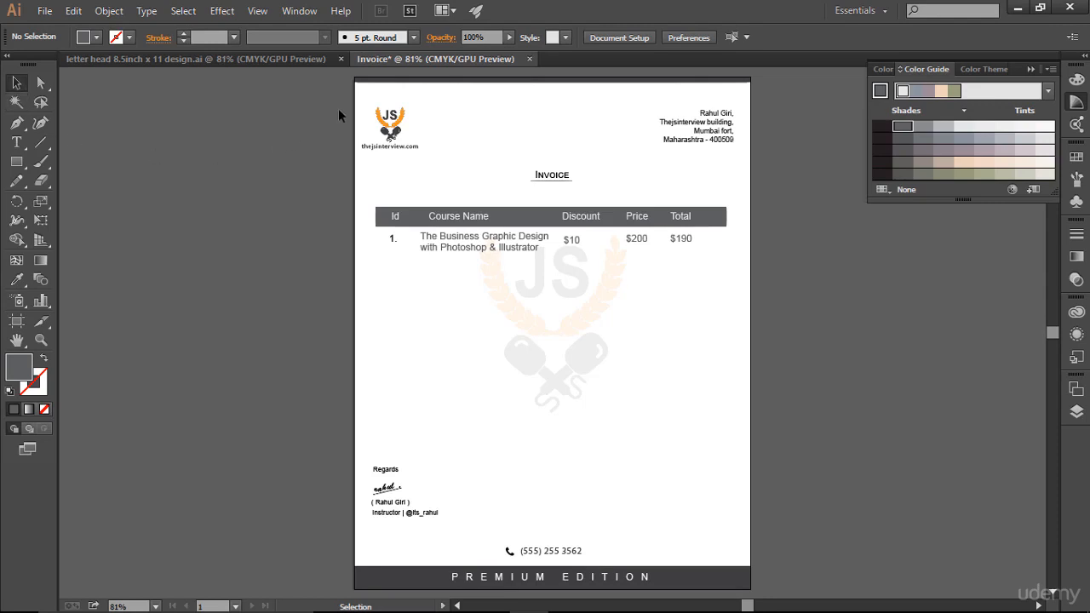
Step: Duplicate the whole first item row, from its number to its total, directly beneath itself
key("z")
left_click_drag(467, 117, 579, 407)
key("v")
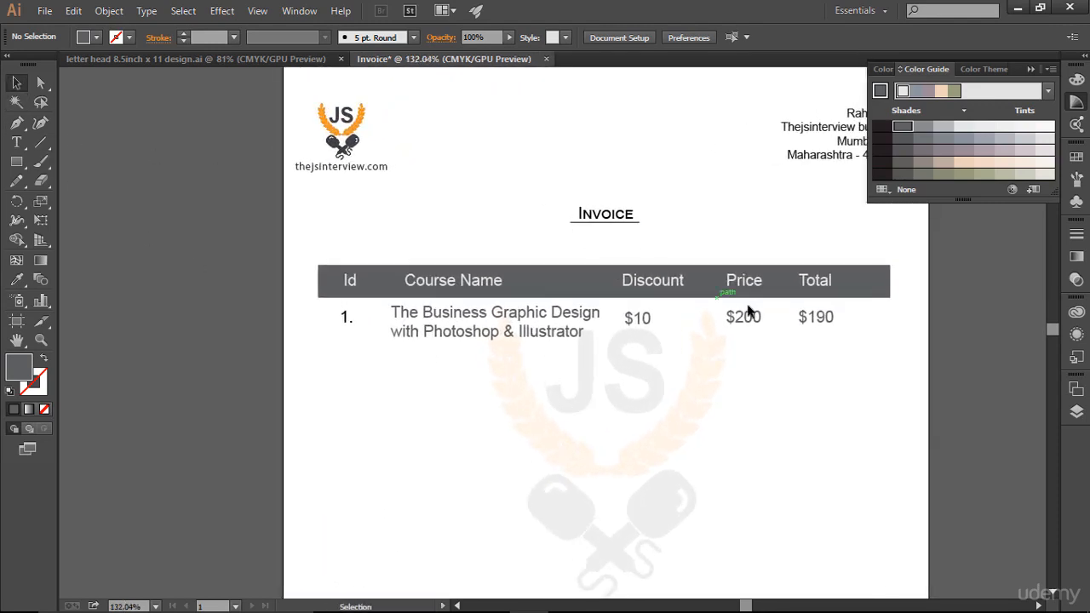
key("space")
left_click_drag(695, 139, 611, 133)
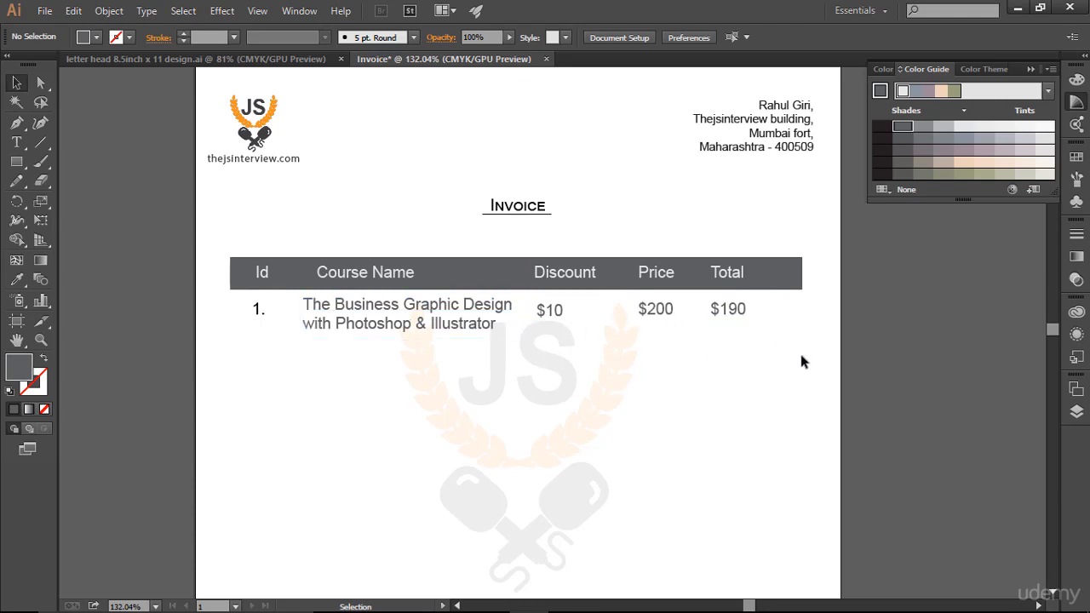
scroll(804, 355, "down", 2)
scroll(804, 354, "up", 1)
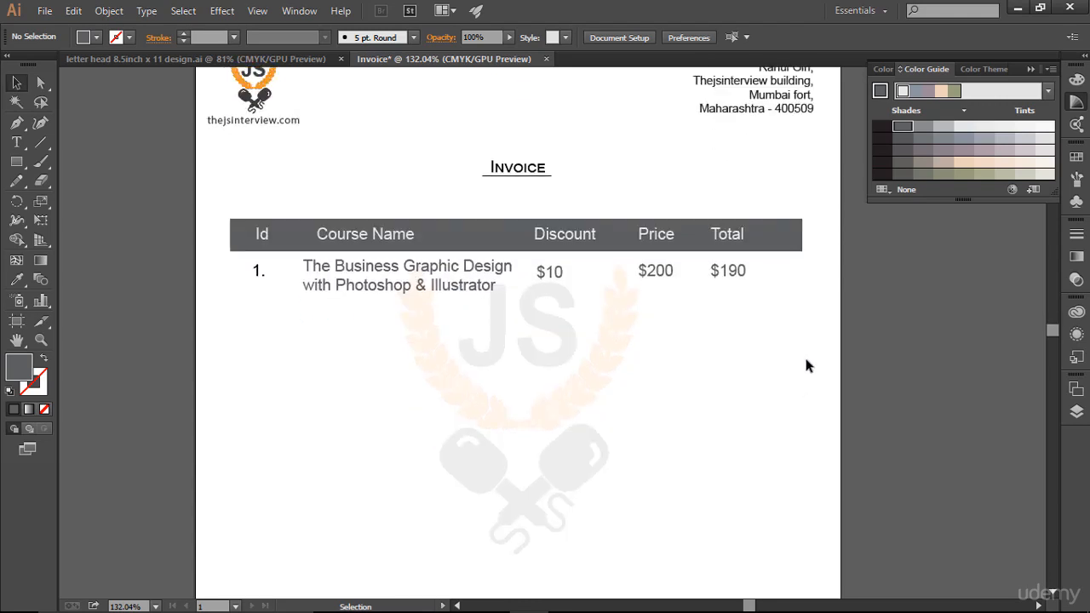
scroll(806, 364, "down", 3)
scroll(806, 365, "up", 2)
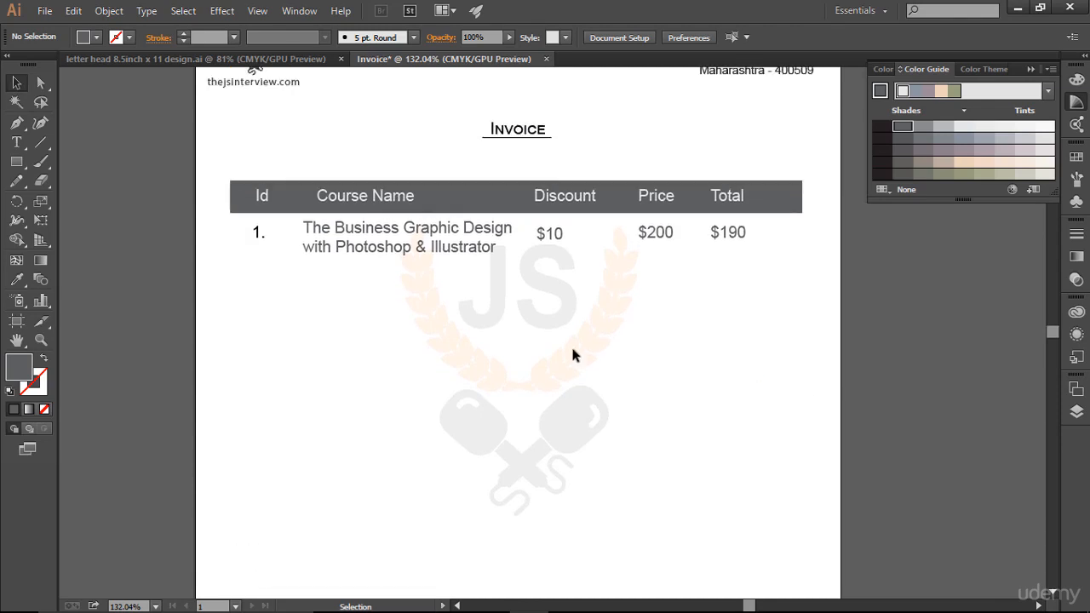
left_click_drag(231, 224, 791, 358)
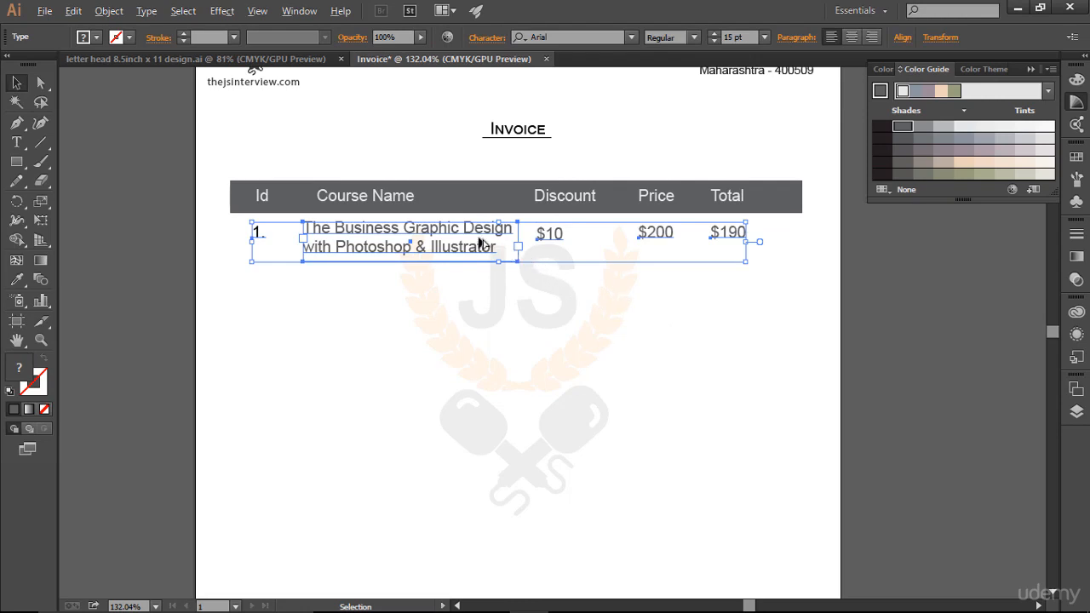
left_click_drag(480, 244, 473, 294)
left_click(915, 433)
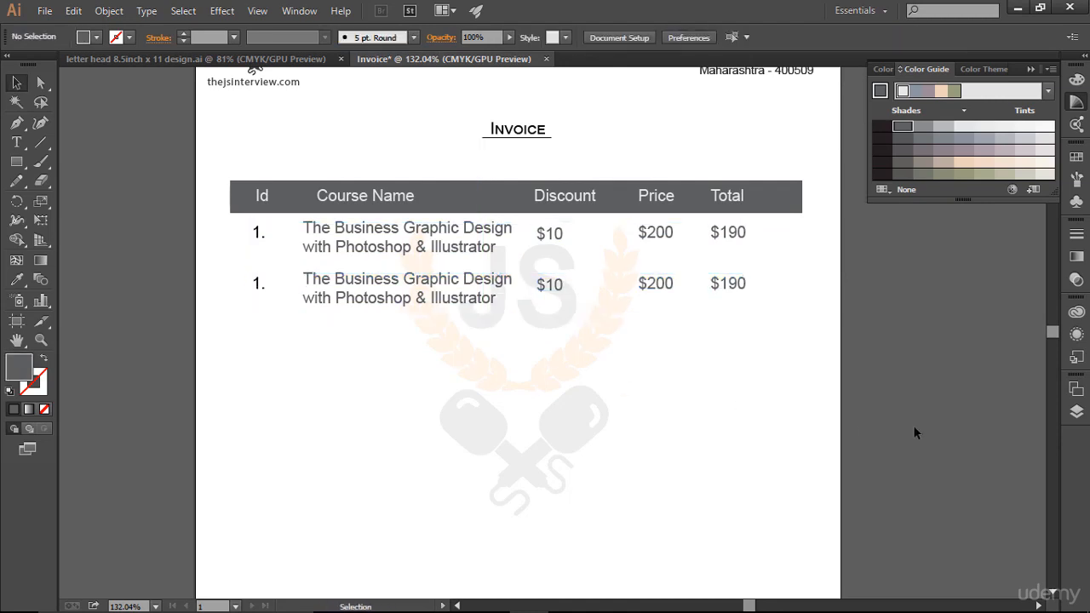
Step: Change the duplicated row's number to "2."
left_click(16, 144)
left_click(260, 282)
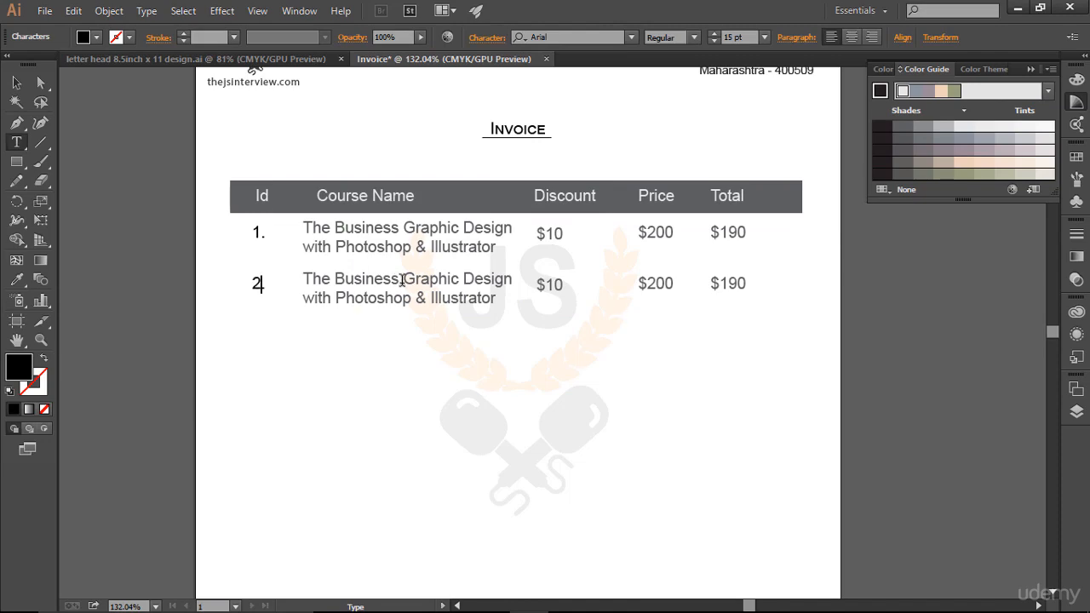
key("Escape")
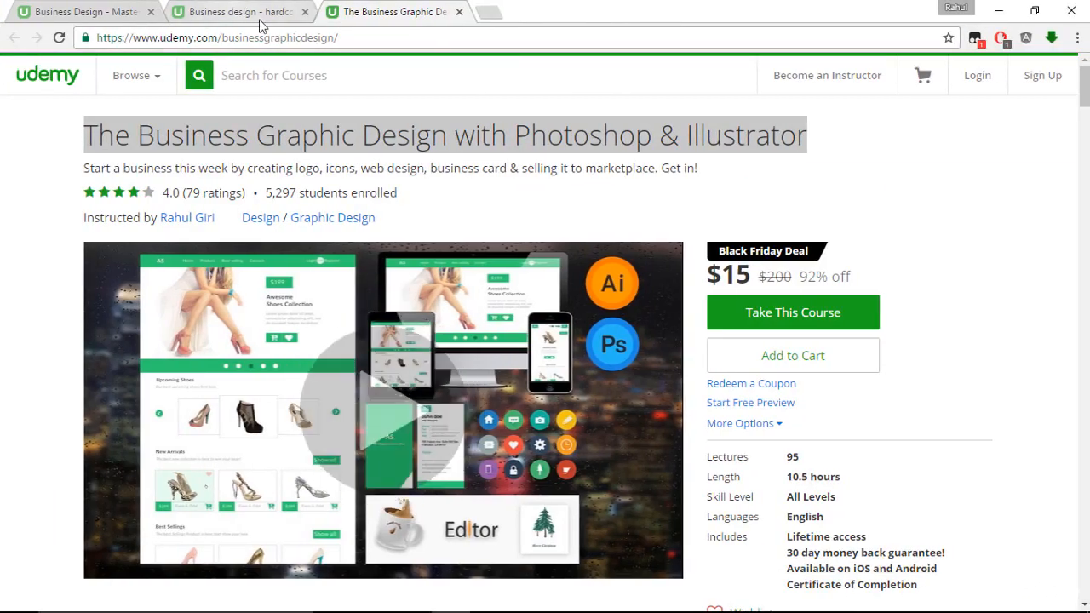
Step: Replace the second row's course name with "Business design - hardcore shapes Creation with Illustrator", copied from the Udemy course page in the browser
left_click(256, 17)
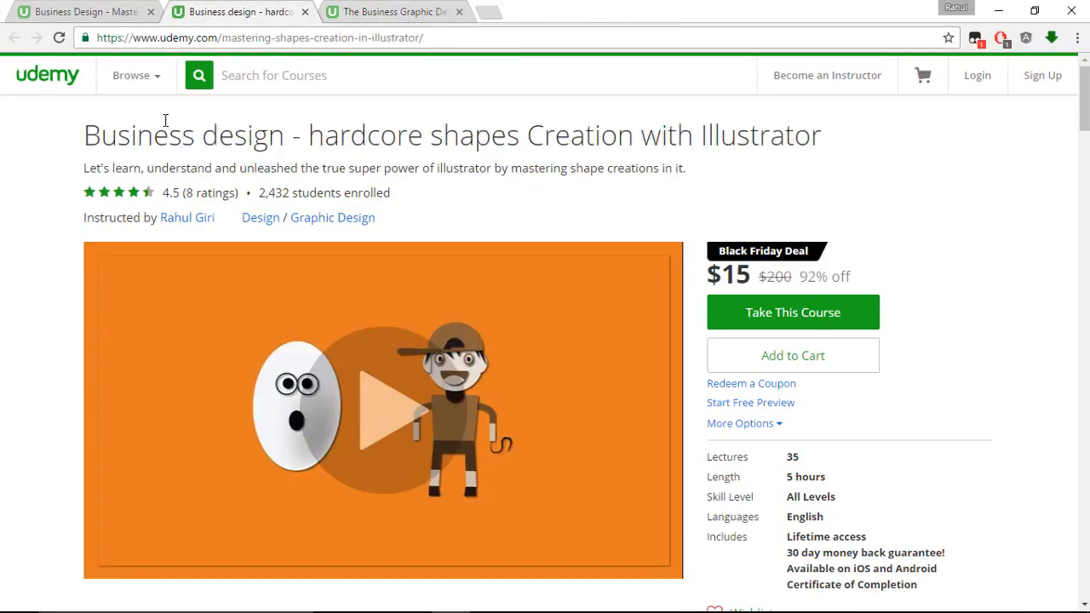
left_click_drag(81, 137, 863, 143)
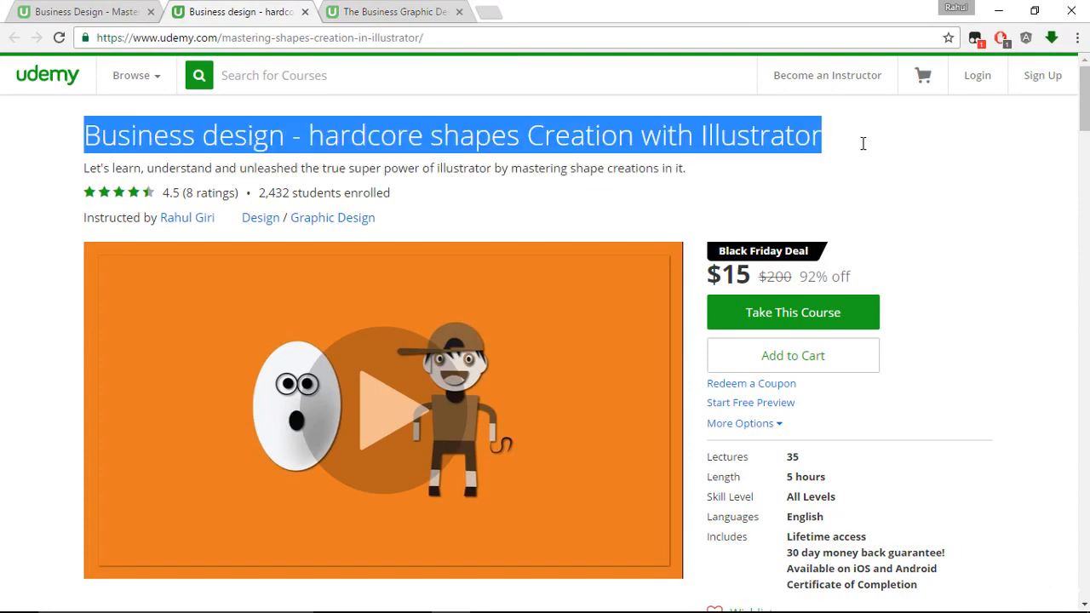
right_click(740, 135)
left_click(755, 141)
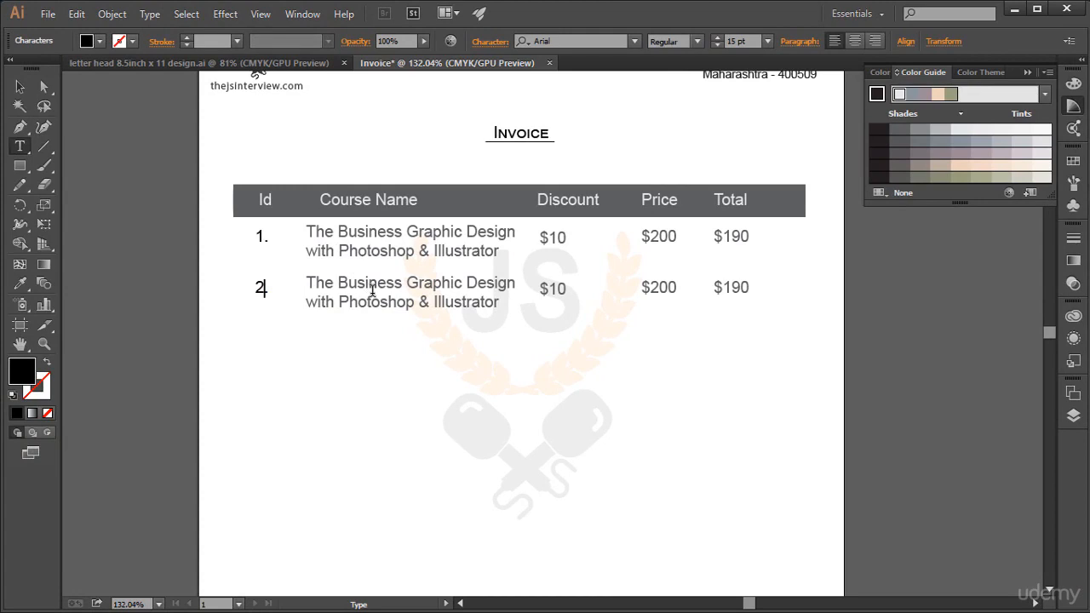
left_click(388, 288)
key("ctrl+a")
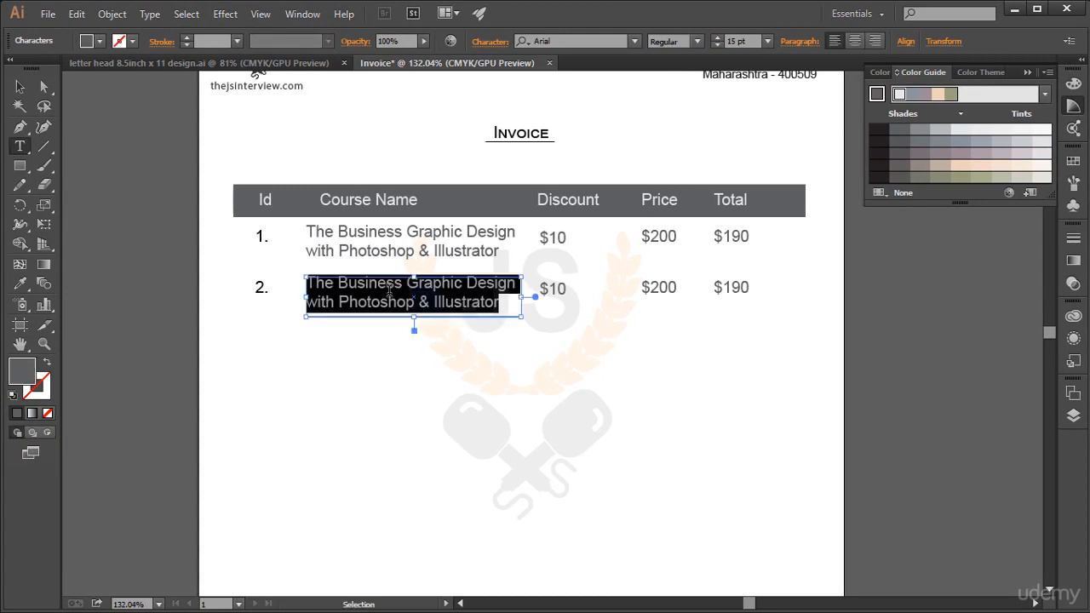
key("ctrl+v")
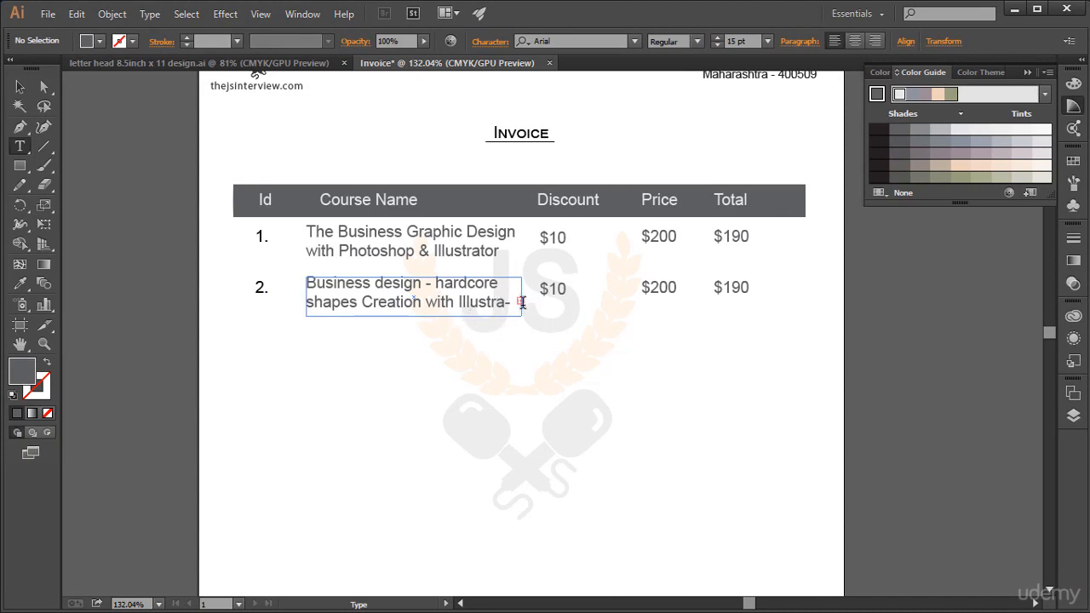
Step: Extend the second row's course name frame downward to fit three lines and break the line before "Illustrator"
left_click(493, 301)
key("Escape")
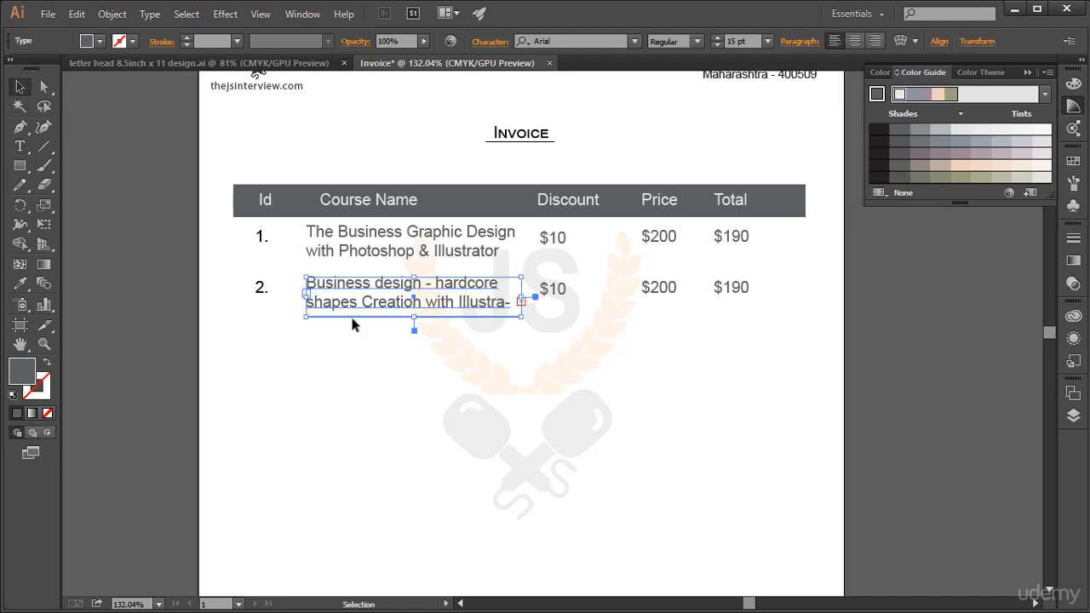
left_click_drag(414, 317, 416, 337)
key("t")
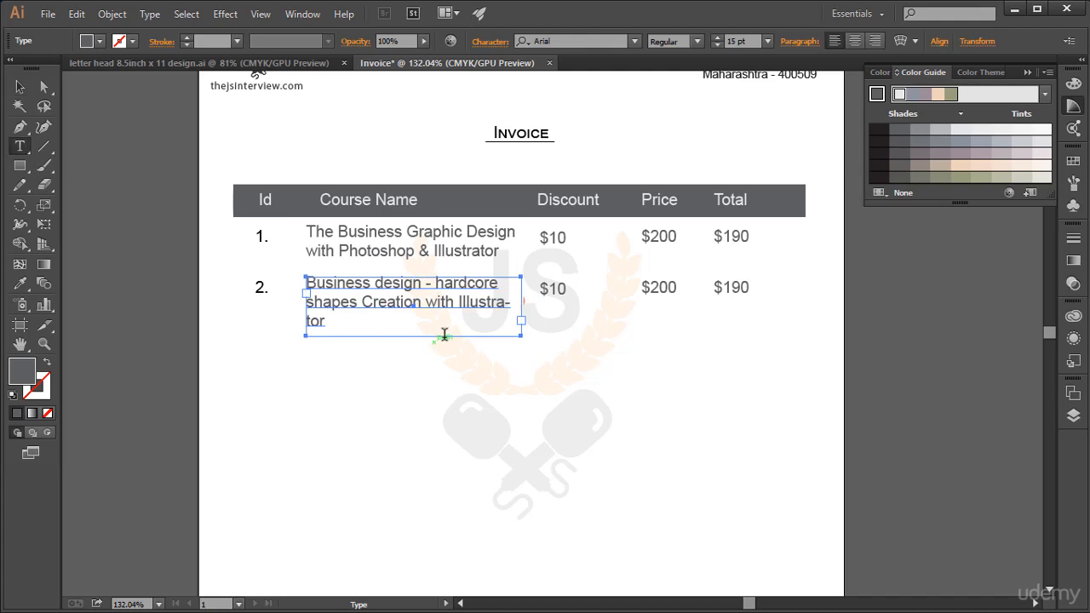
left_click(460, 303)
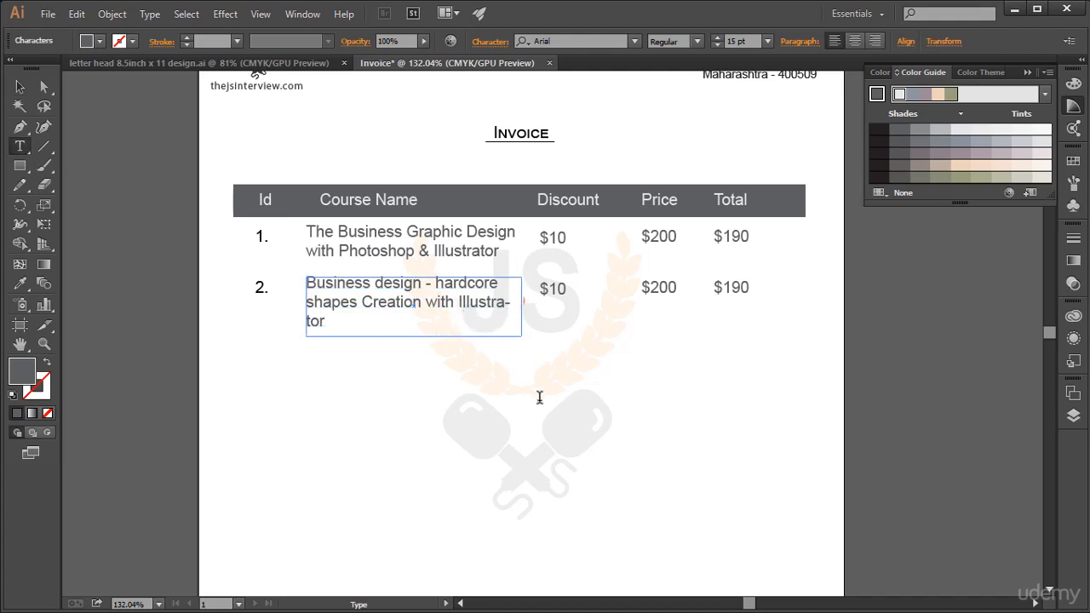
key("Return")
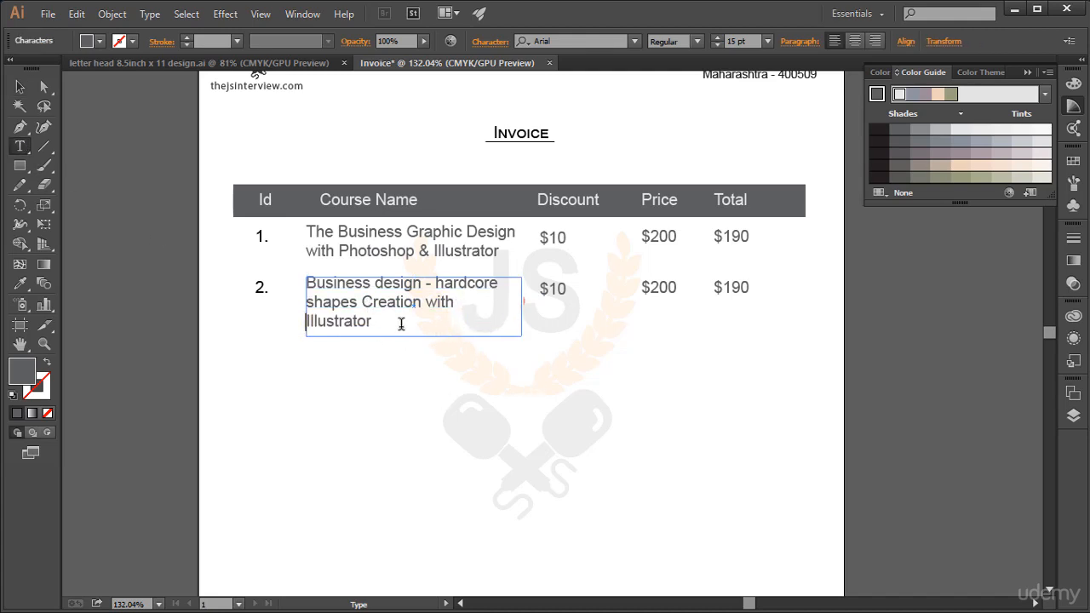
Step: Set the second row's discount to "$20" and its total to "$180"
left_click(555, 288)
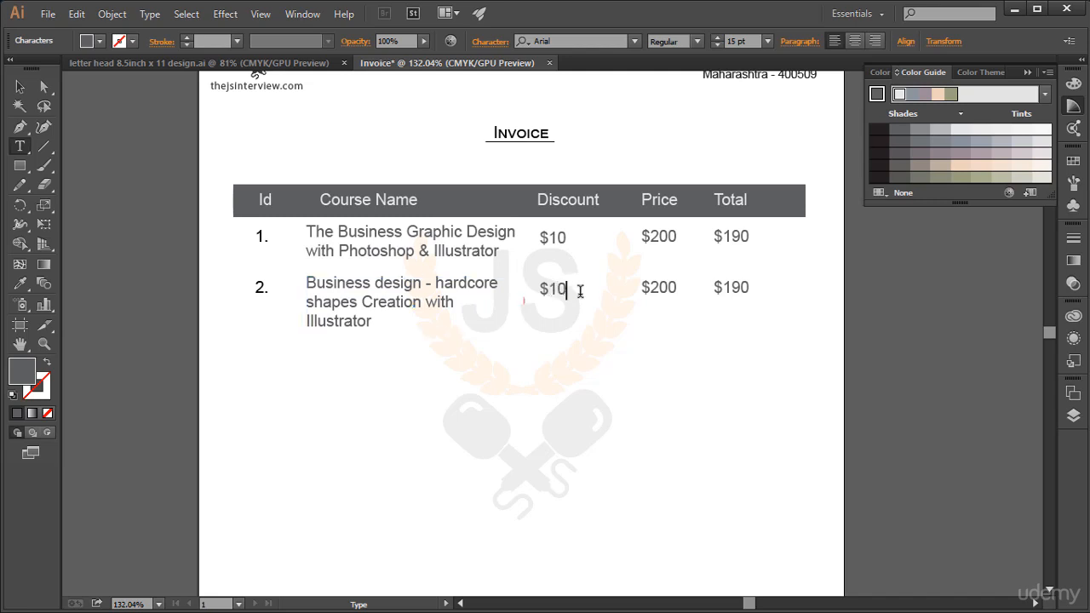
key("BackSpace")
type("2")
double_click(669, 288)
key("Escape")
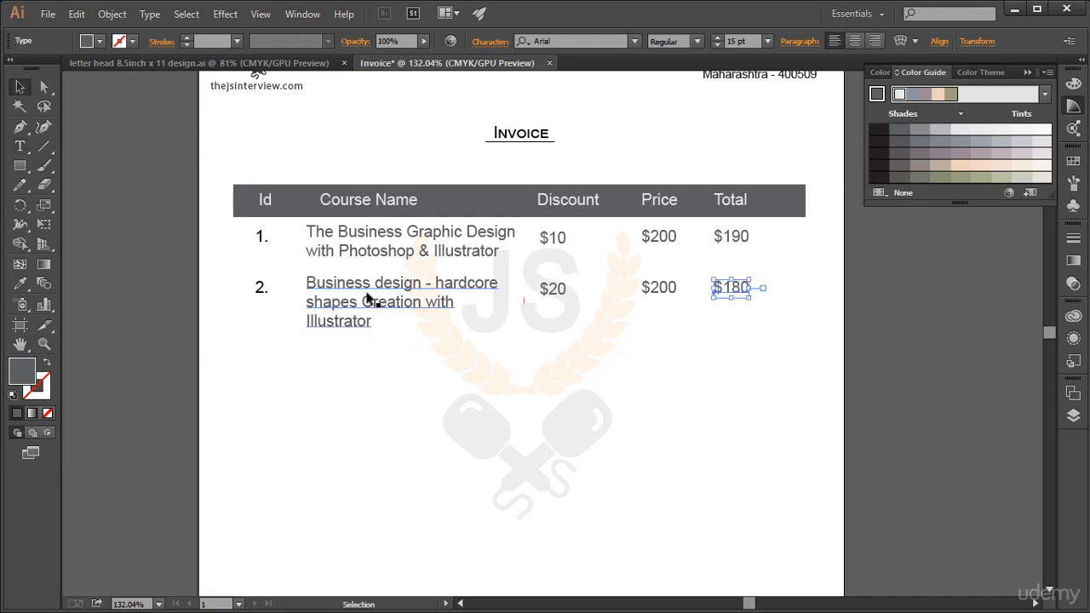
Step: Duplicate the whole second item row beneath itself to start a third row
left_click_drag(226, 277, 767, 385)
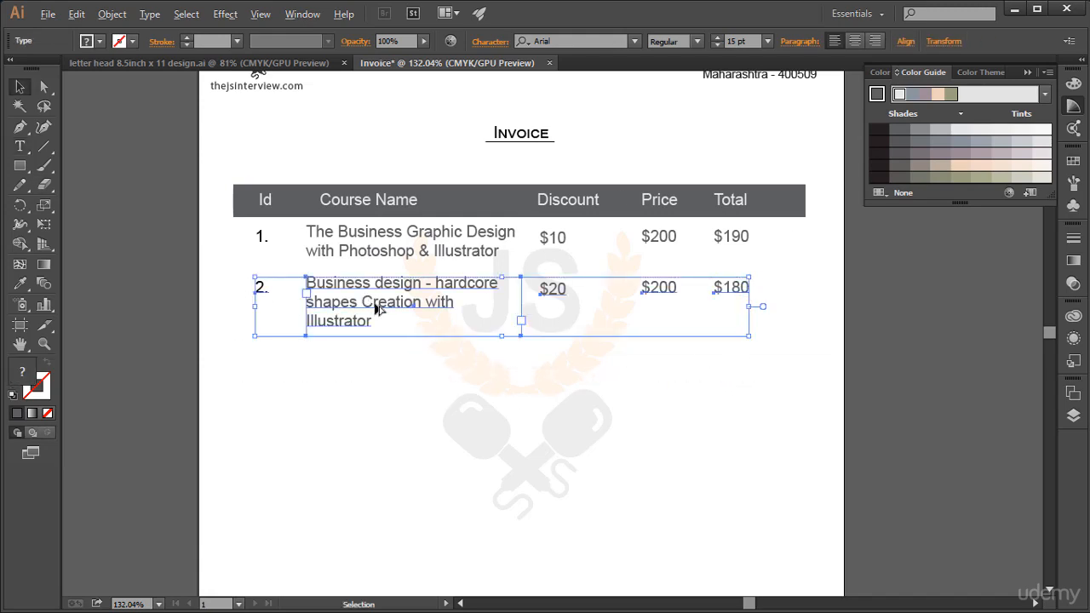
left_click_drag(372, 305, 367, 381)
key("ctrl+shift+a")
Step: Replace the third row's course name with "The most importnat javascript interview questions"
key("t")
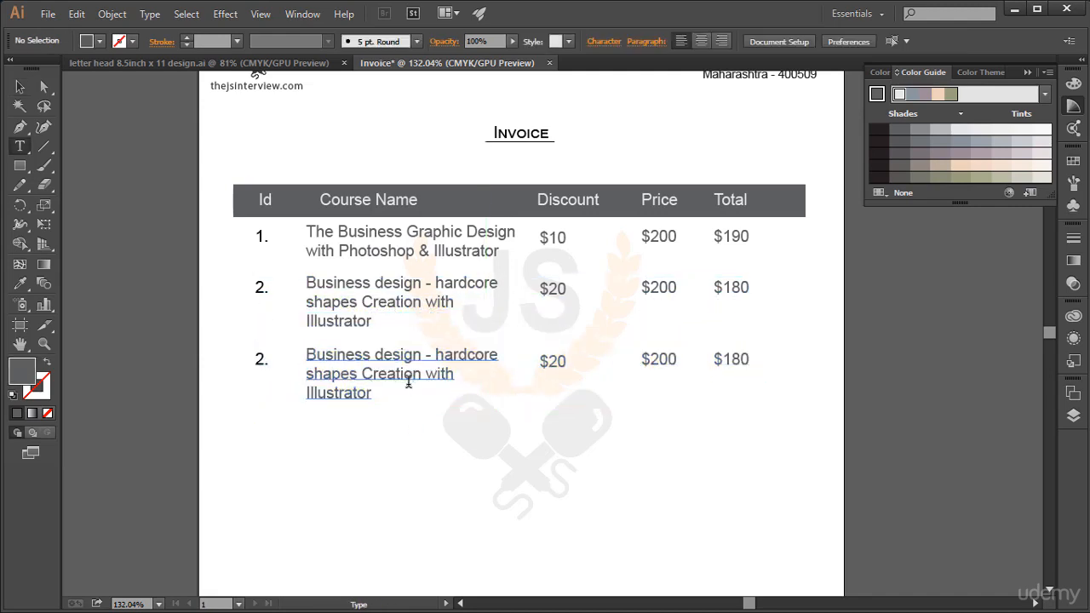
left_click(369, 378)
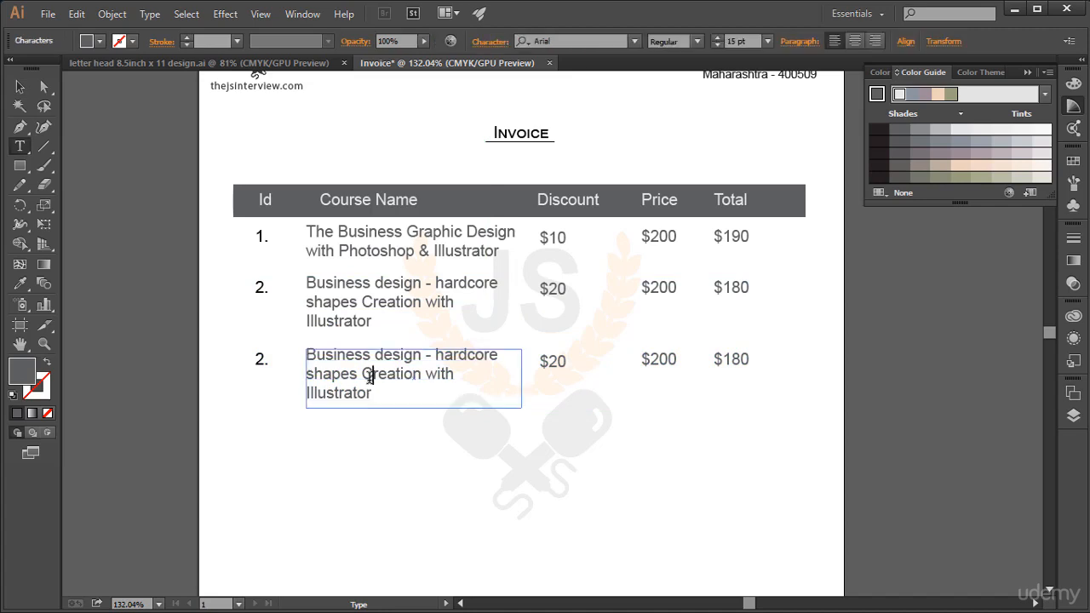
key("ctrl+a")
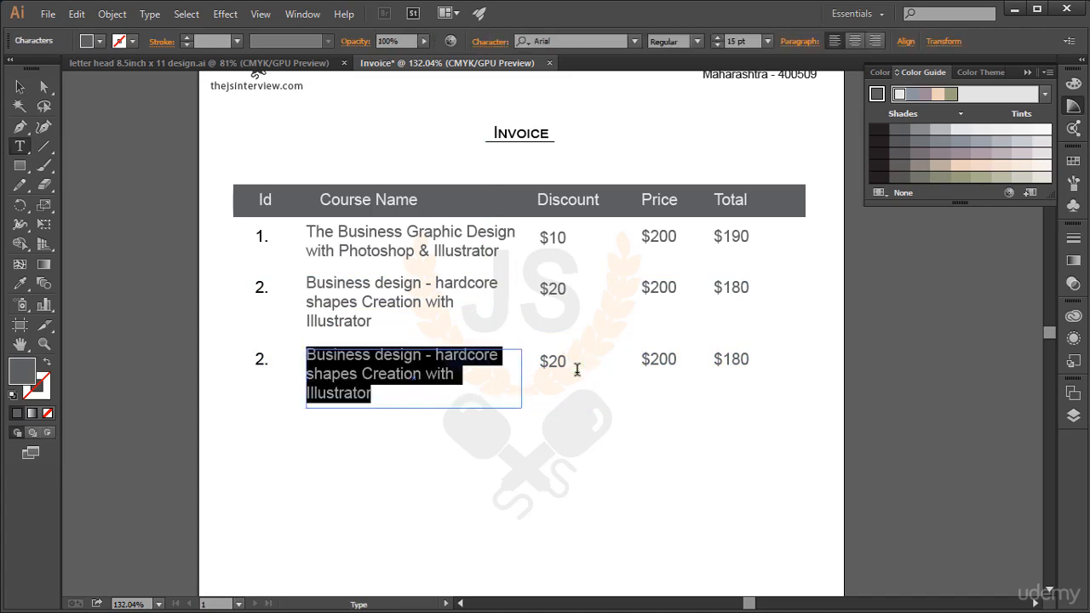
type("The most")
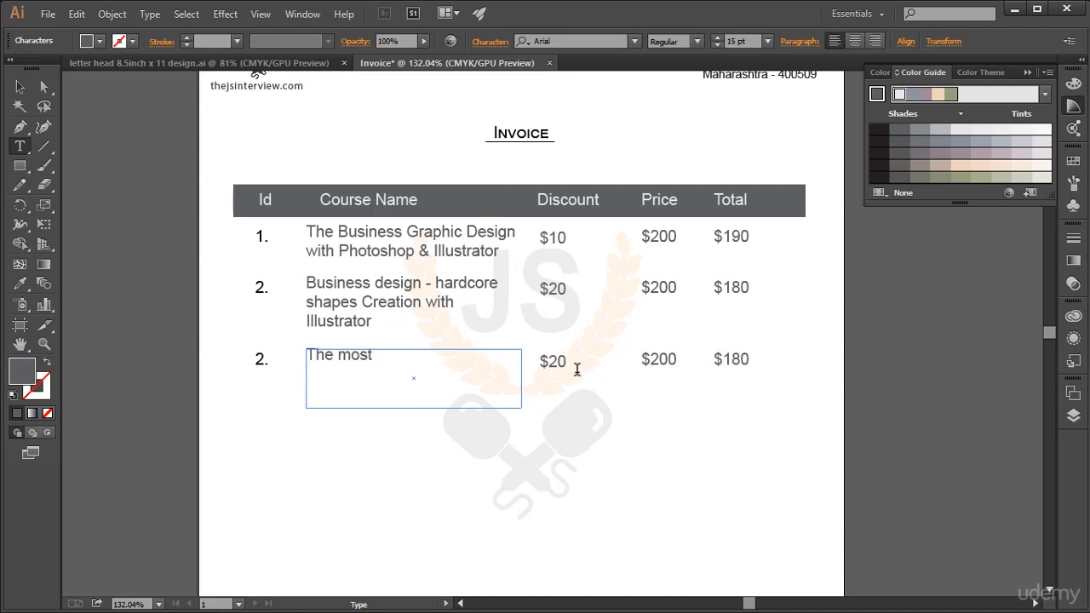
type(" importnat javascr")
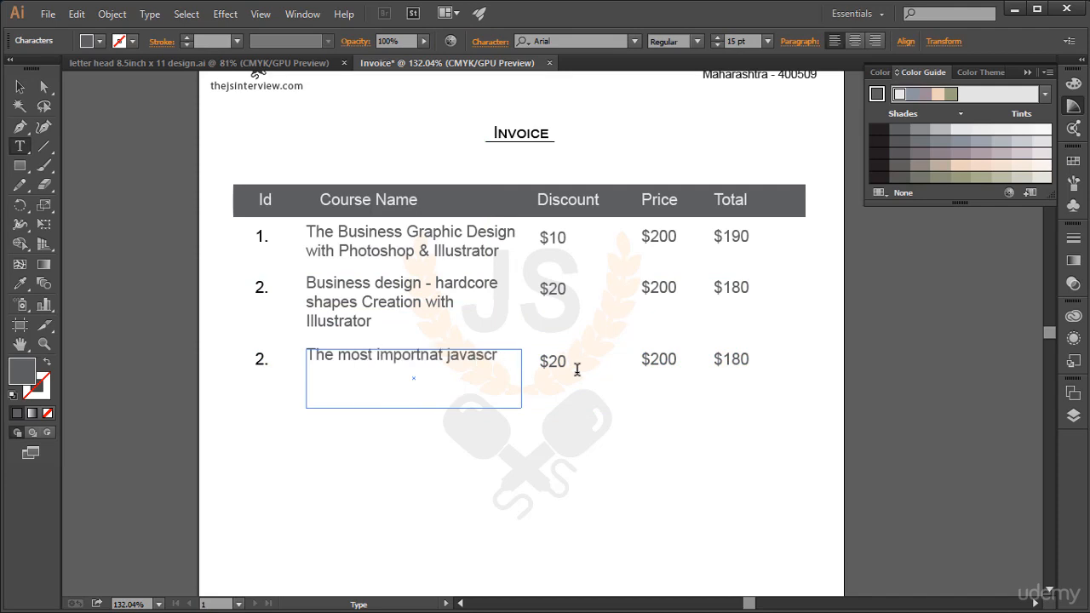
type("ipt interview")
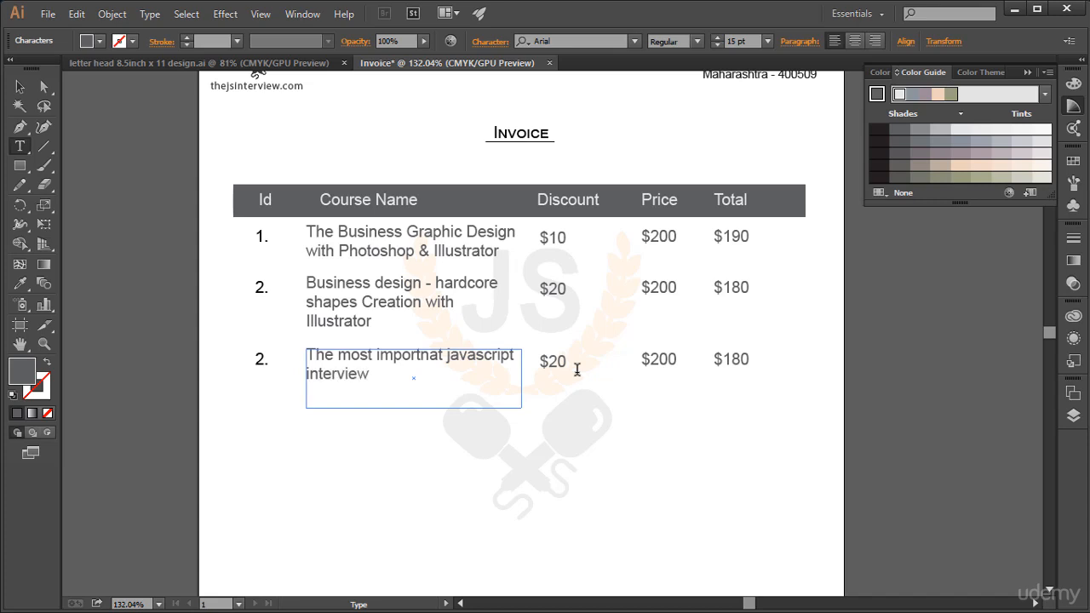
type(" questions")
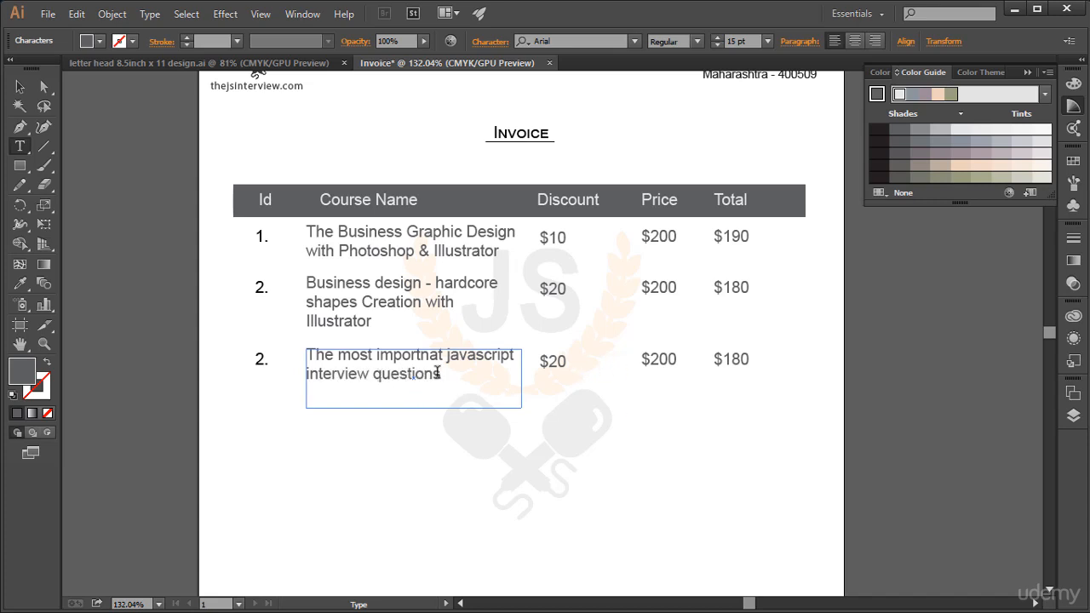
Step: Correct the misspelled word in the third row's course name to "important"
left_click(416, 356)
key("Delete")
key("Right")
type("n")
left_click(459, 384)
key("Escape")
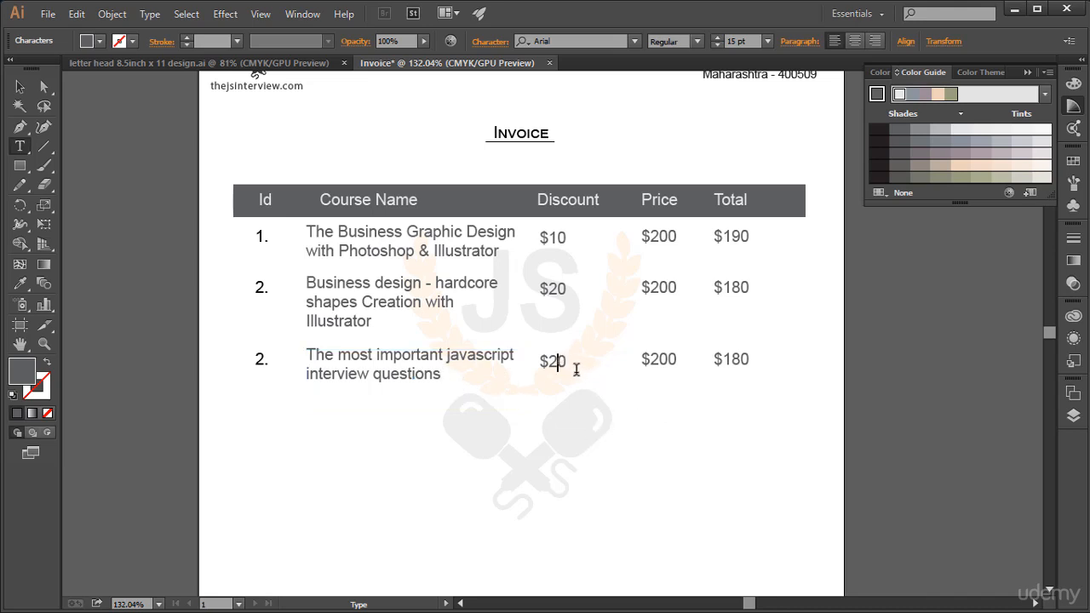
Step: Set the third row's discount to "$0" and its total to "$200"
key("BackSpace")
left_click(769, 350)
key("BackSpace")
key("BackSpace")
type("20")
left_click(20, 86)
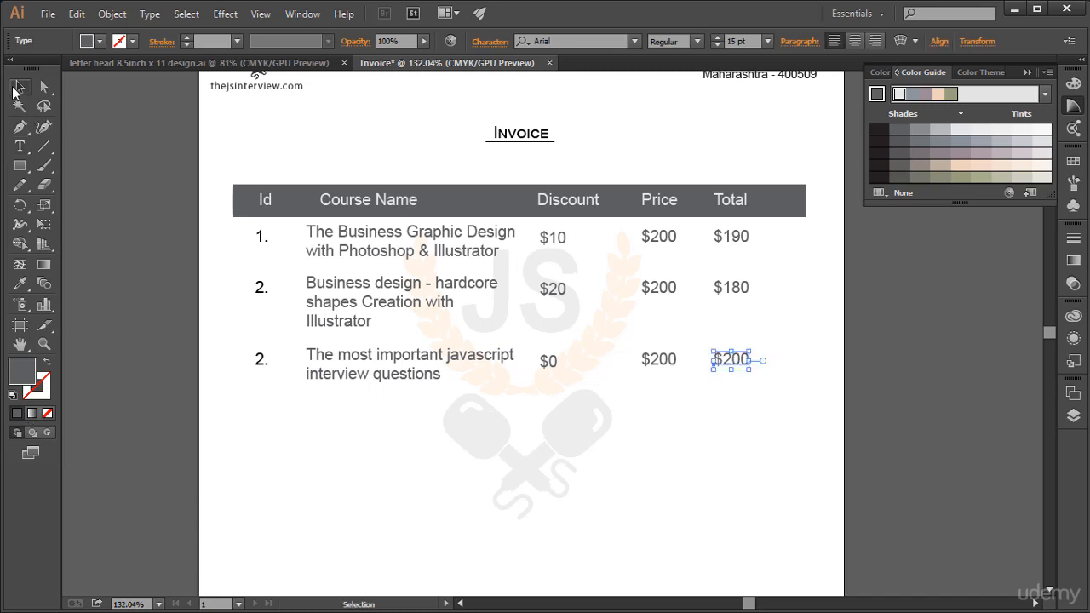
Step: Change the Id of the third item row to "3."
left_click(827, 404)
scroll(534, 402, "down", 3)
scroll(534, 402, "up", 2)
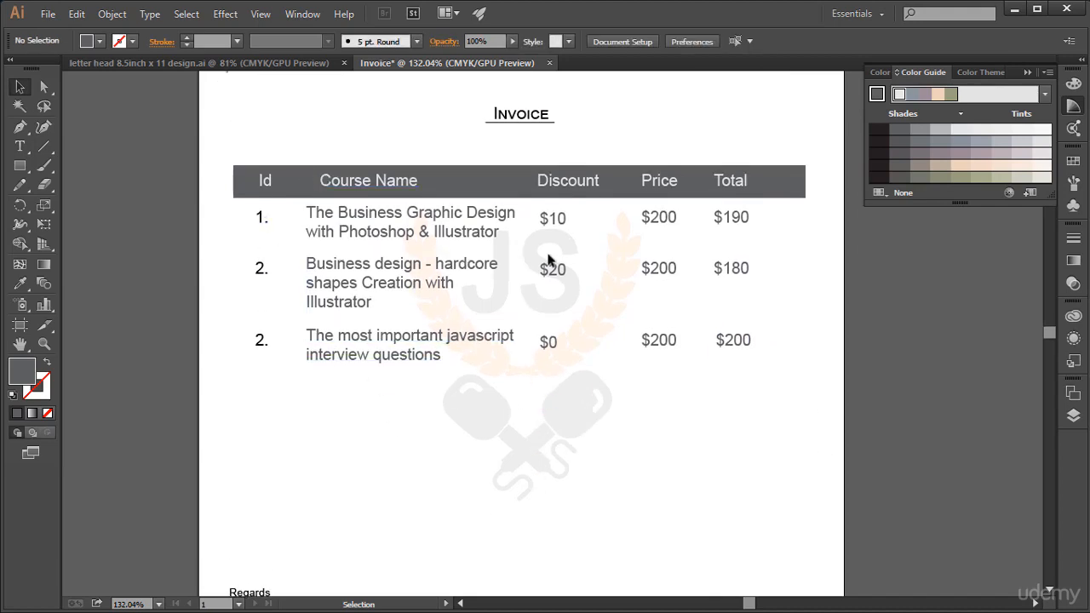
left_click(20, 147)
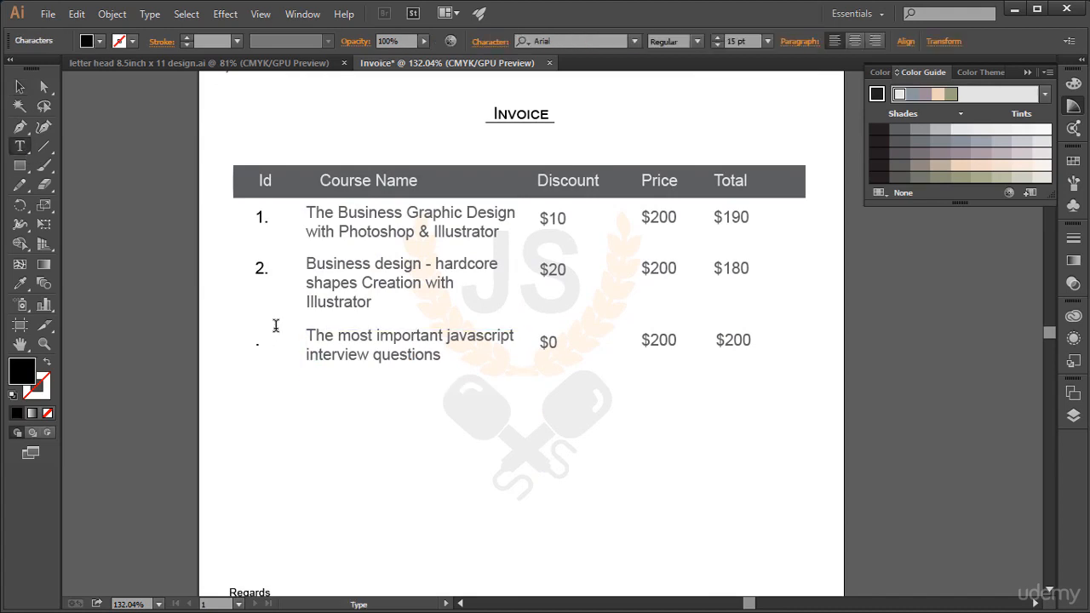
left_click(20, 86)
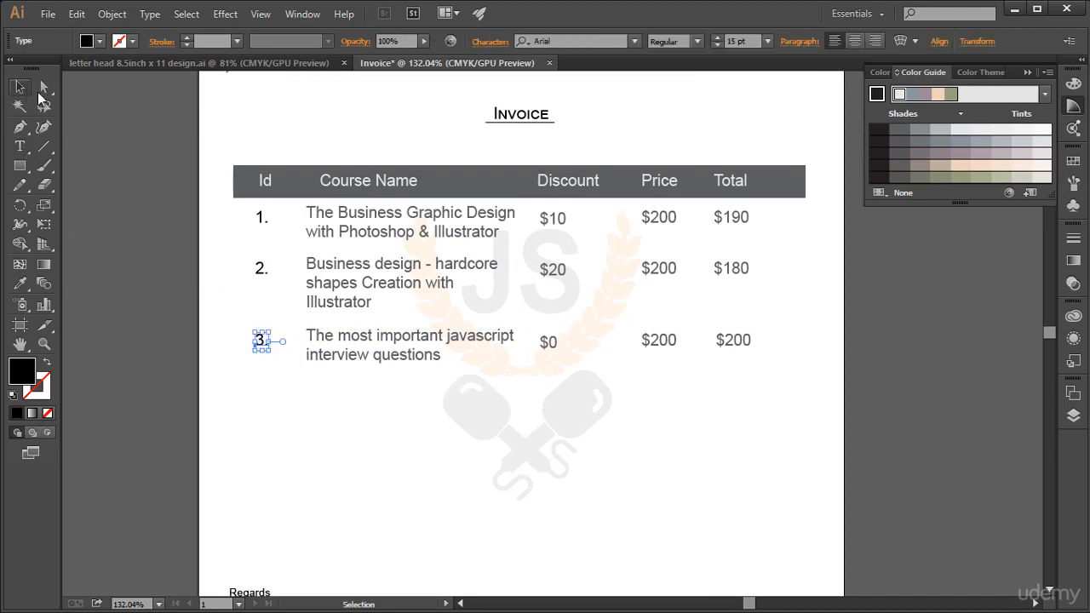
left_click(693, 465)
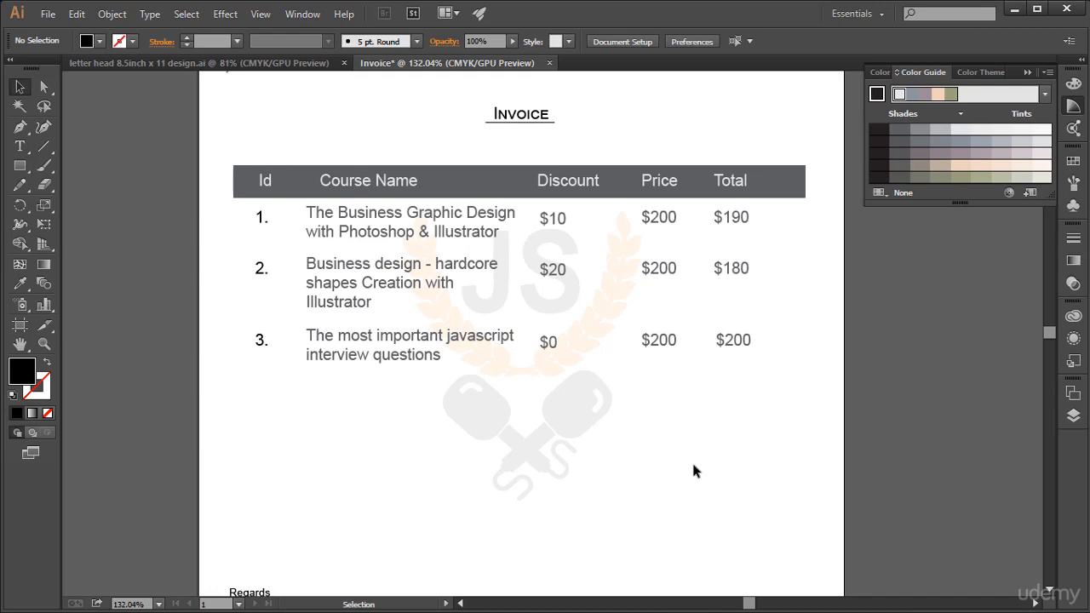
Step: Show the guides and draw a rectangle as wide as the table header in the empty area above the signature block
scroll(694, 465, "down", 2)
scroll(693, 465, "up", 2)
scroll(694, 466, "down", 2)
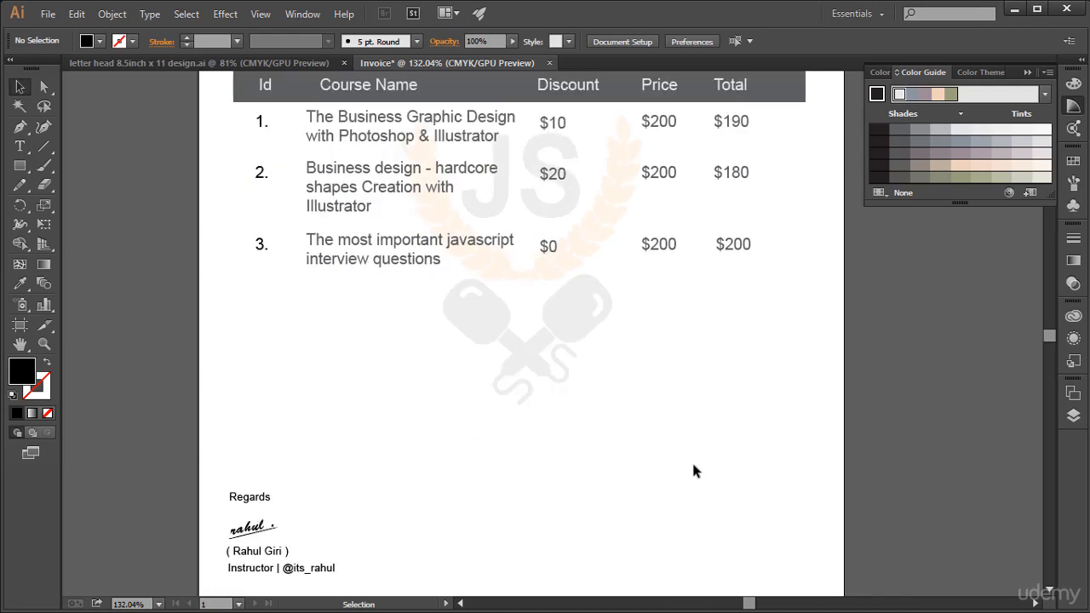
key("a")
key("ctrl+semicolon")
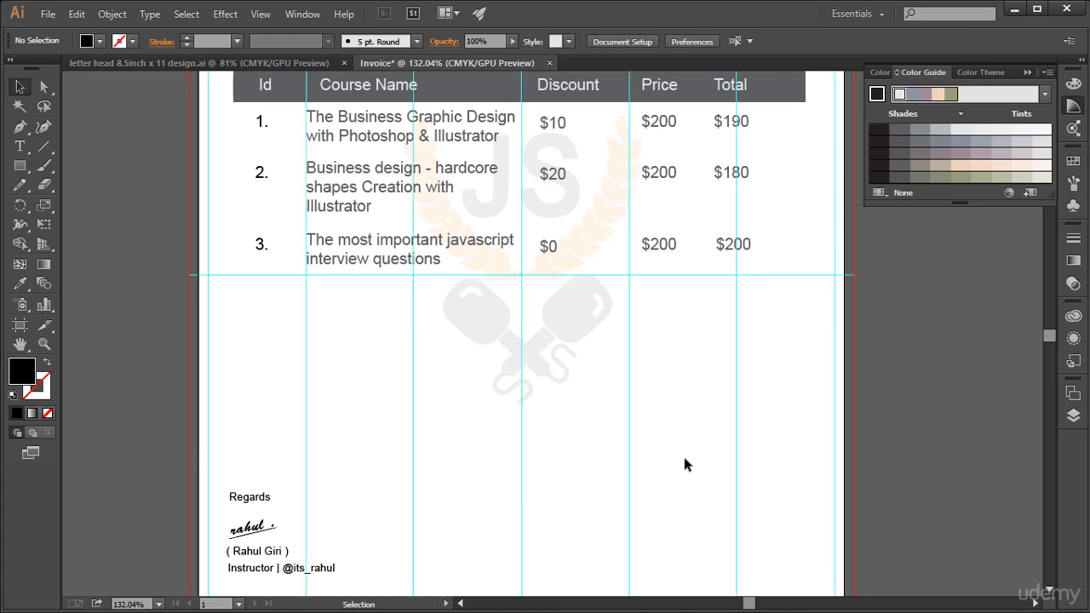
left_click(19, 166)
left_click(59, 168)
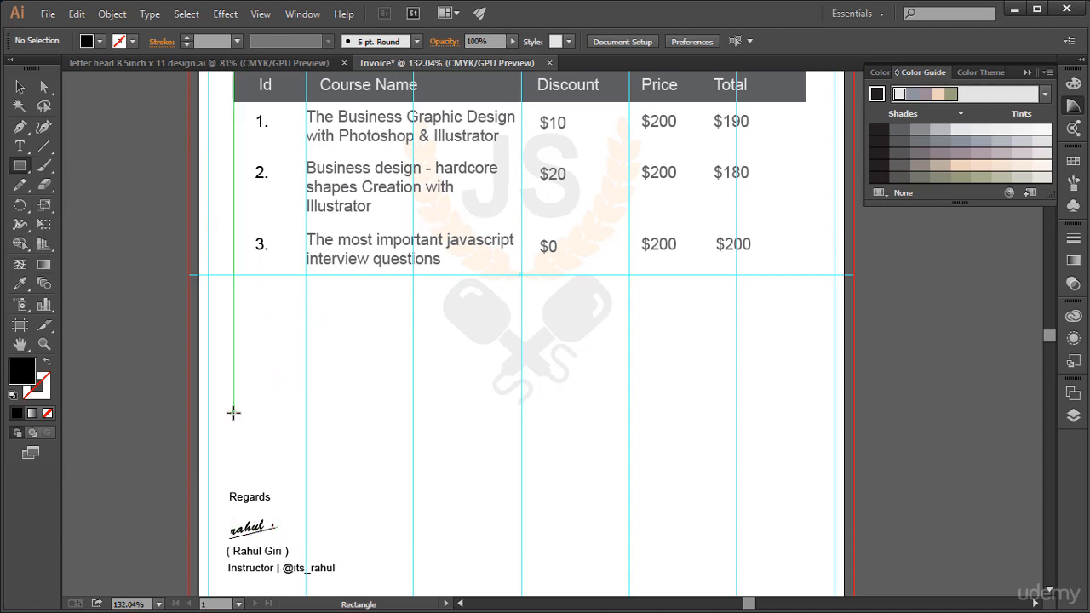
mouse_move(233, 413)
left_mouse_down()
mouse_move(810, 440)
mouse_move(803, 447)
left_mouse_up()
Step: Fill the new rectangle beneath the item table with a light grey shade
scroll(499, 360, "up", 2)
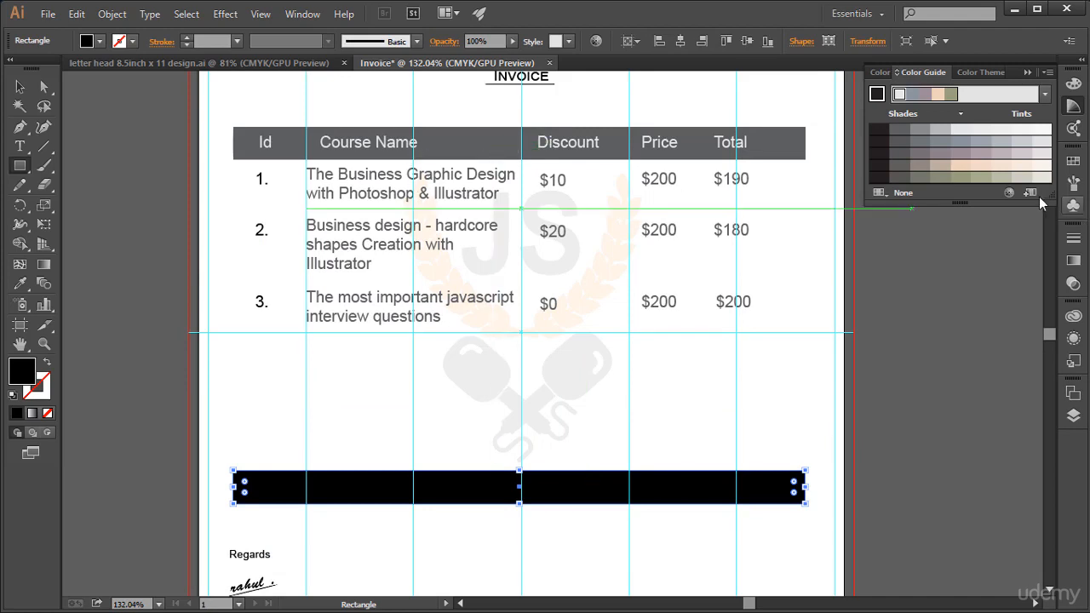
left_click(960, 130)
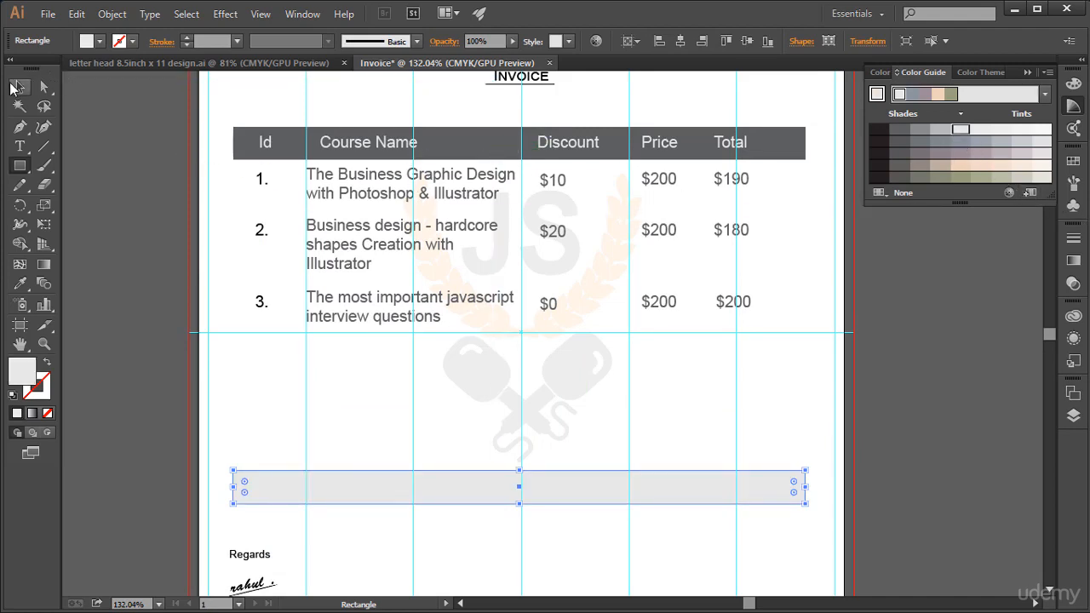
left_click(19, 86)
left_click(798, 392)
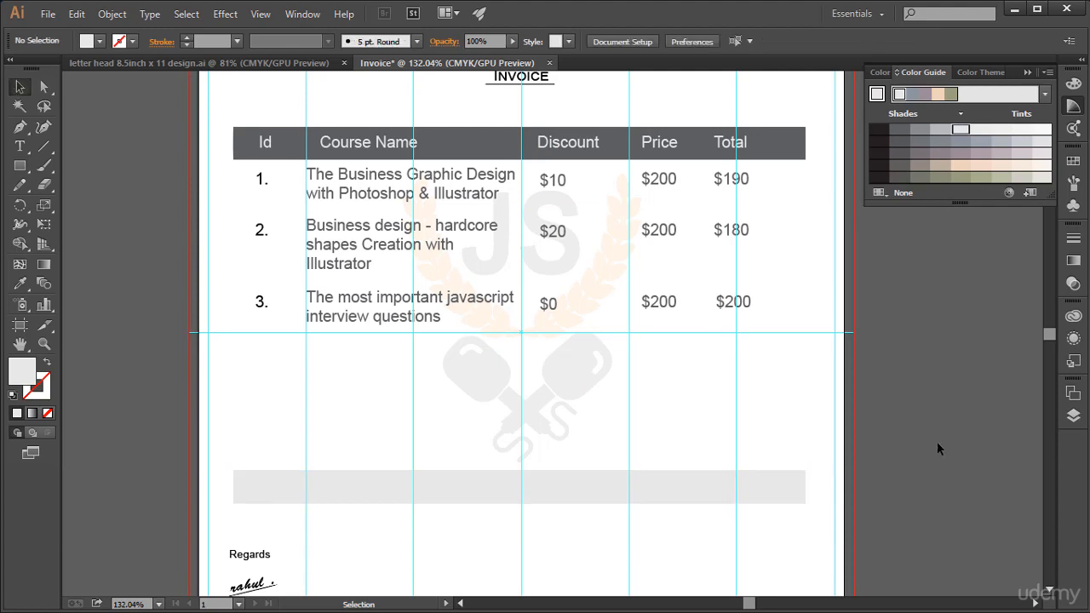
Step: Lock the light grey rectangle in the layer list
scroll(938, 443, "down", 2)
scroll(938, 443, "up", 1)
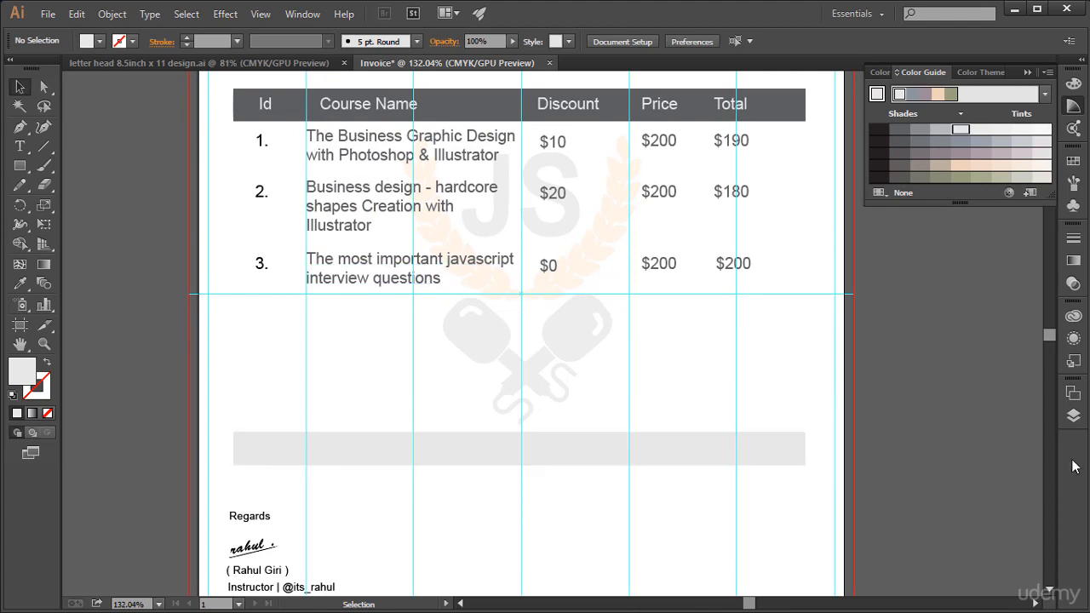
left_click(1073, 415)
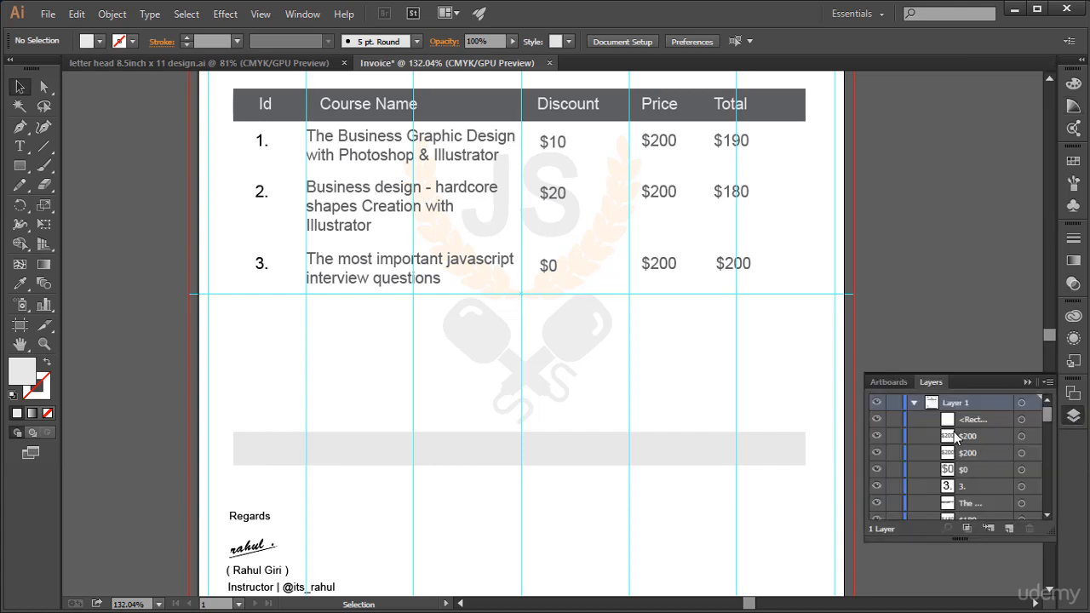
left_click(896, 422)
left_click(877, 422)
left_click(877, 421)
left_click(1028, 383)
Step: Add the label "Total amount :" on the light grey bar, left of the Total column
left_click(20, 147)
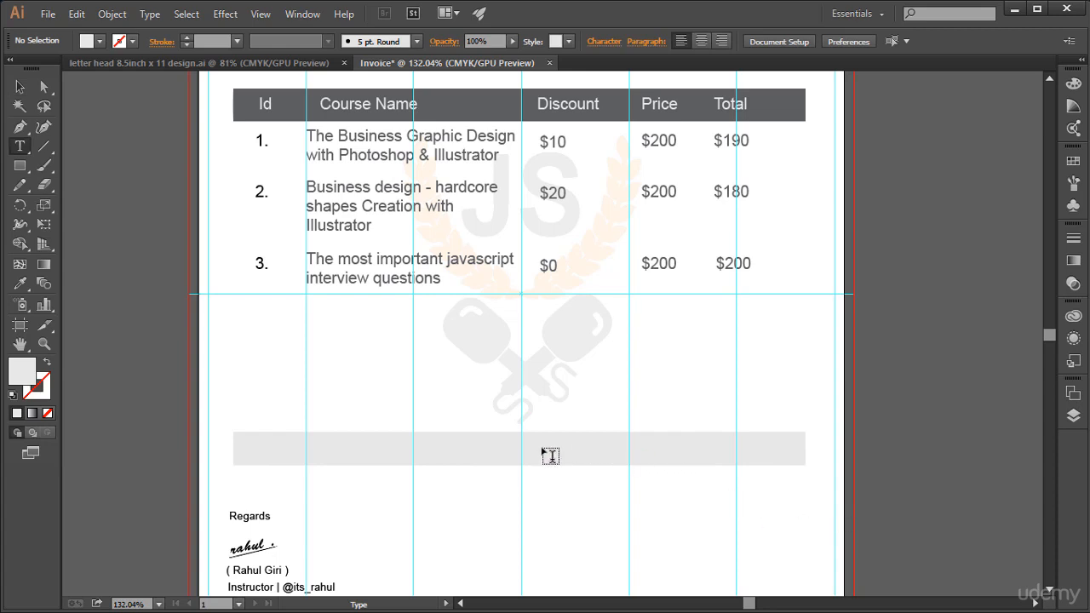
left_click(608, 450)
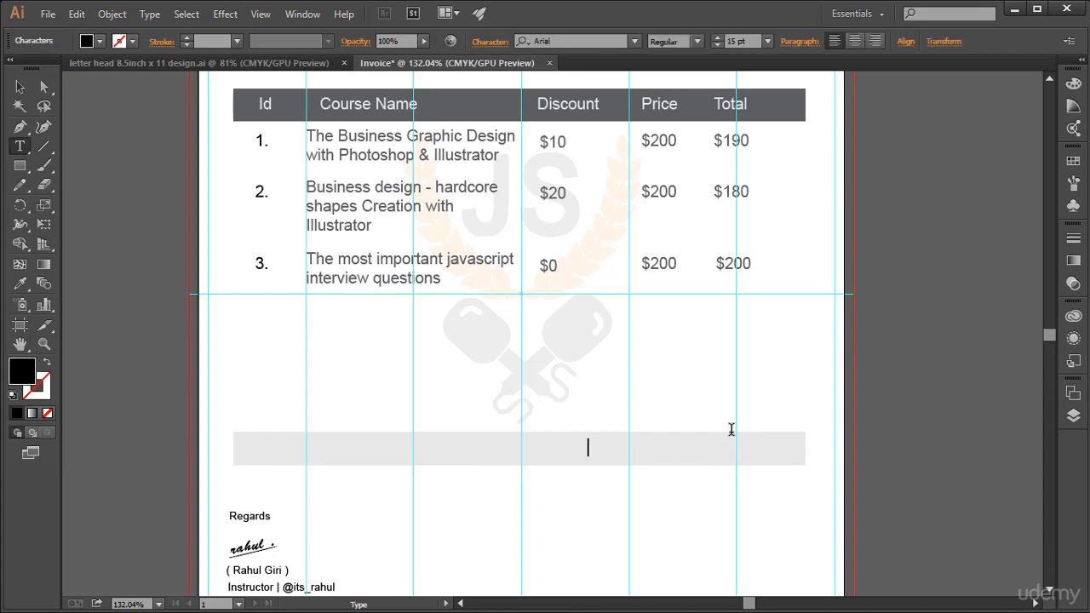
type("Total Amount")
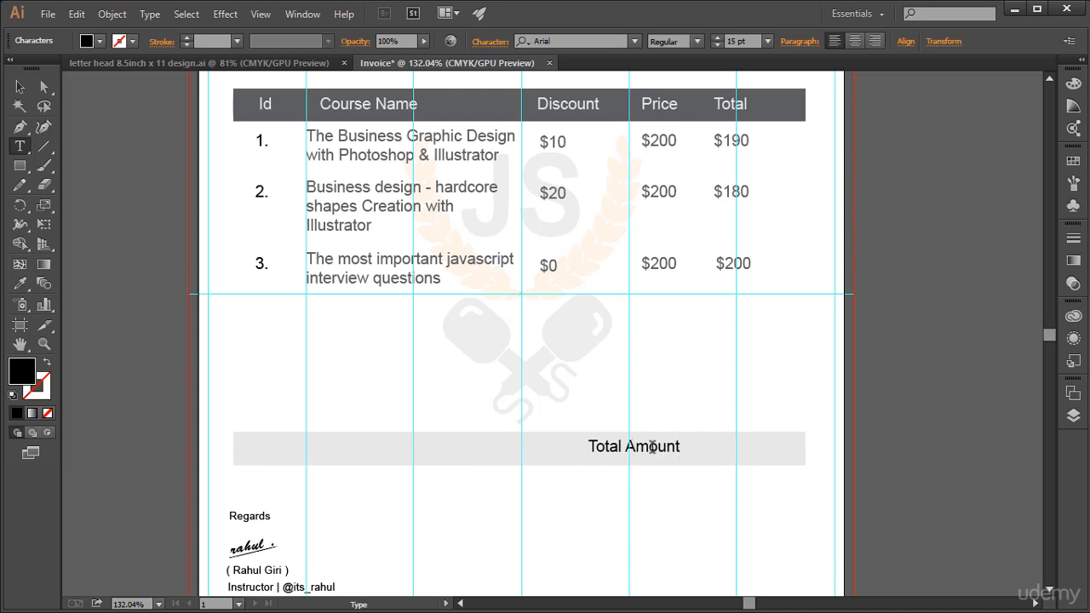
key("BackSpace")
type("a")
left_click(19, 86)
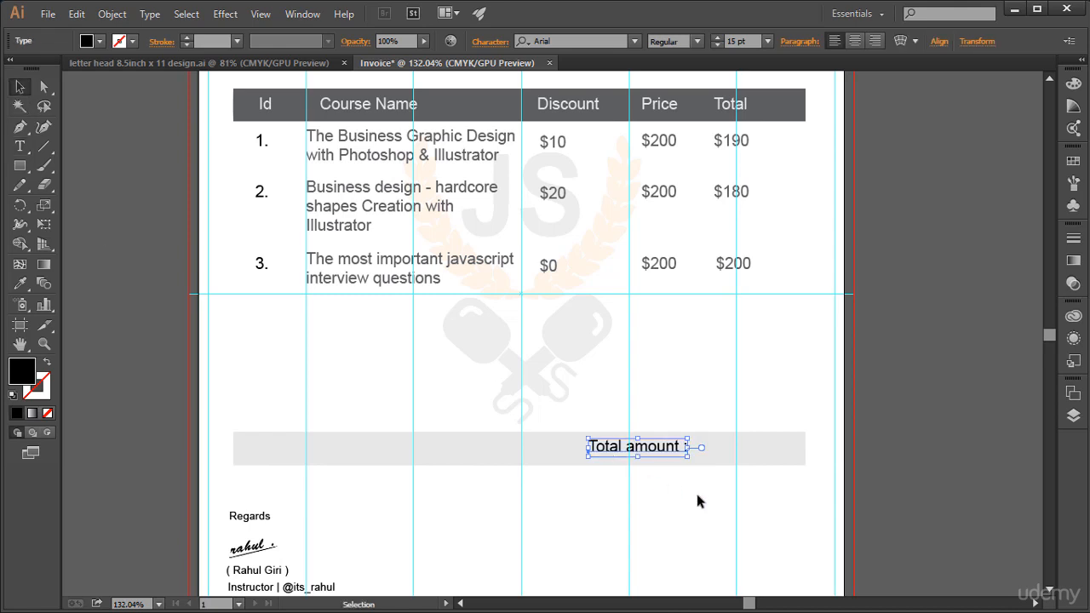
left_click(738, 512)
Step: Add the amount "$570" on the grey bar beneath the Total column
key("t")
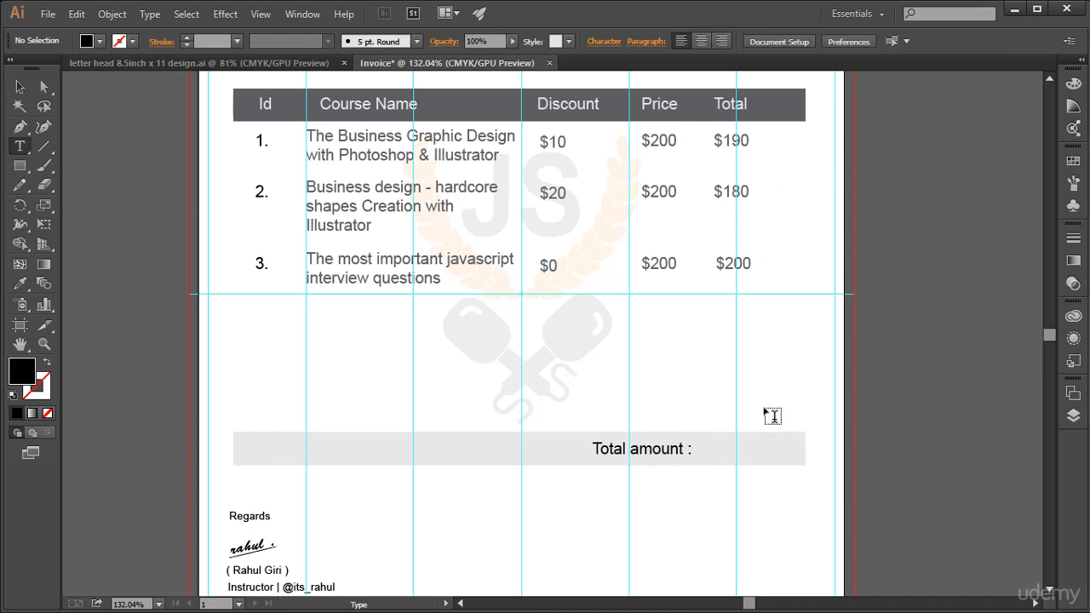
left_click(728, 459)
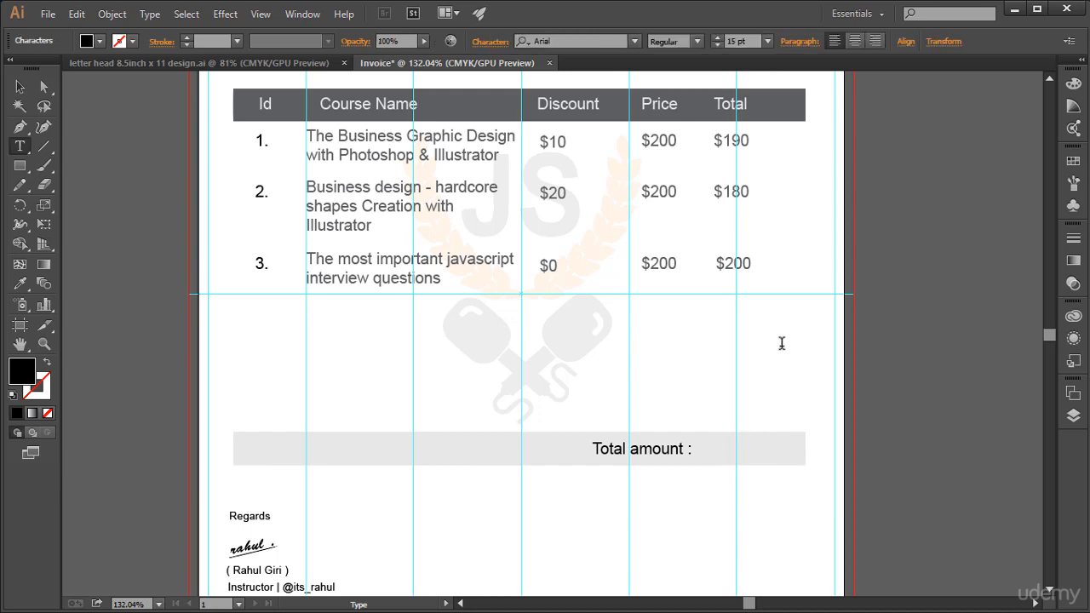
type("$570")
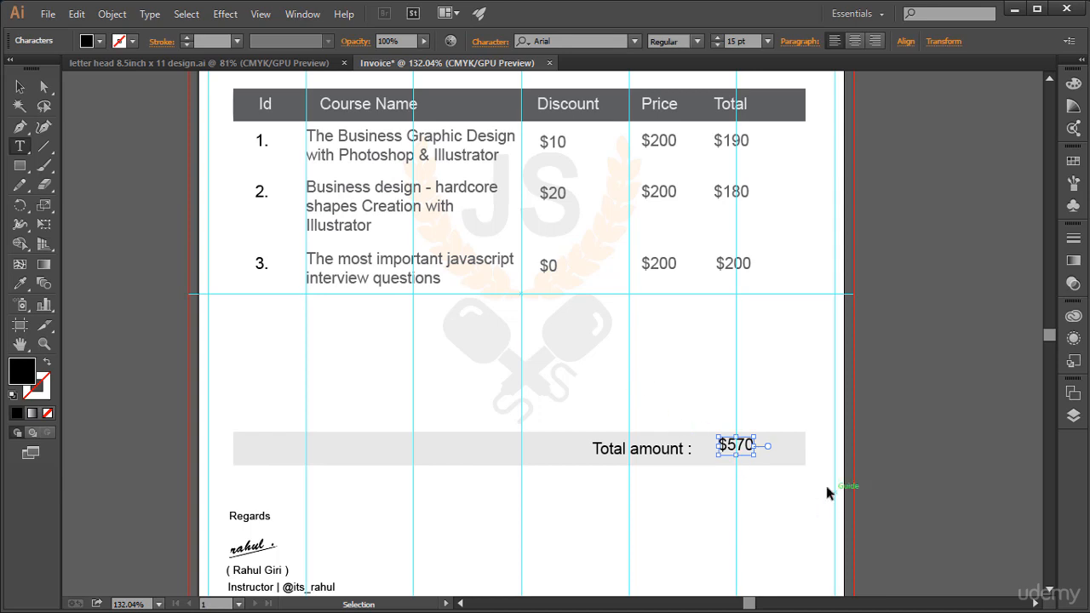
Step: Enlarge the $570 amount to 20 pt and nudge it down to line up with its label
key("ctrl+a")
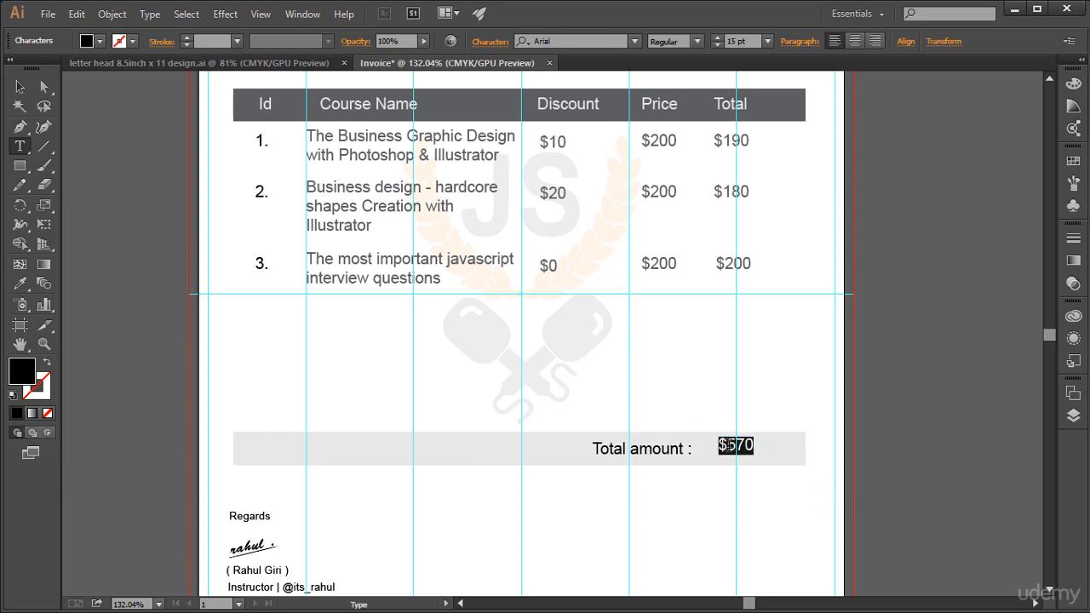
left_click(717, 37)
left_click(717, 38)
left_click(717, 37)
left_click(717, 38)
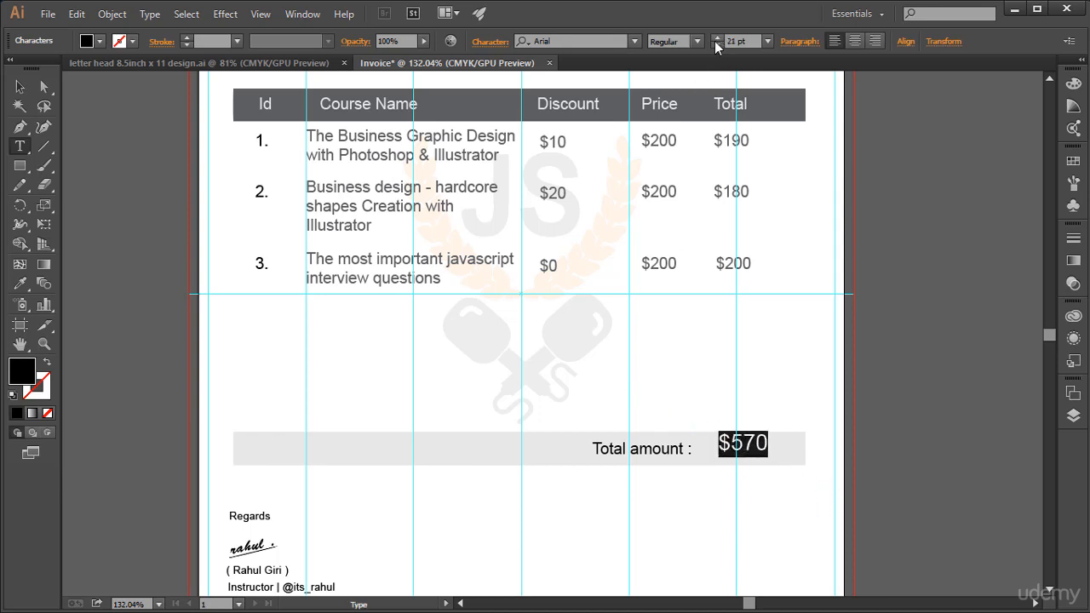
left_click(718, 38)
left_click(19, 86)
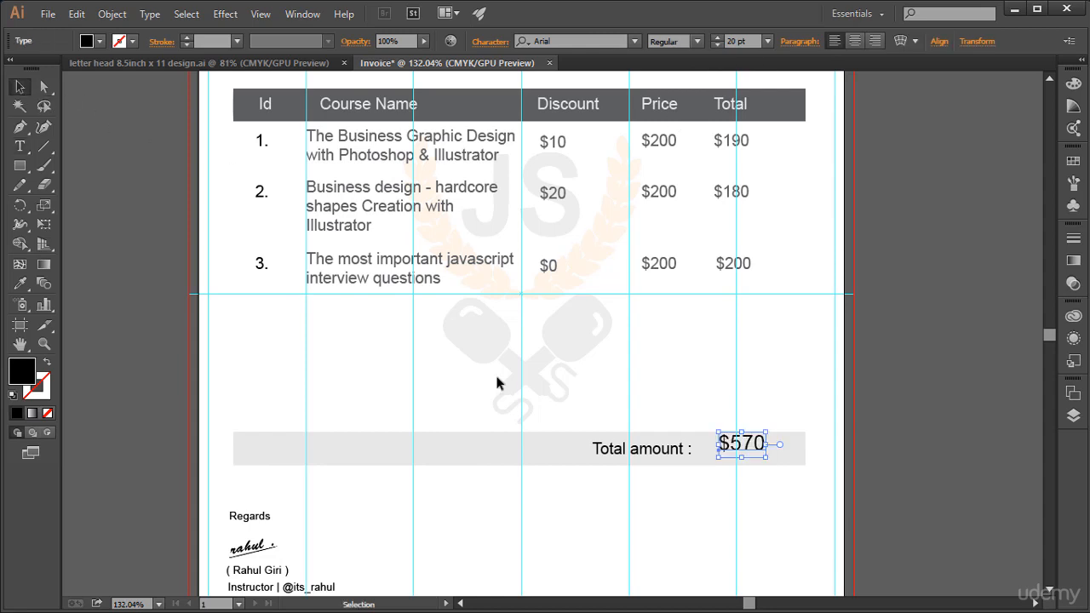
key("Down")
key("Down")
key("Down")
key("Down")
key("Down")
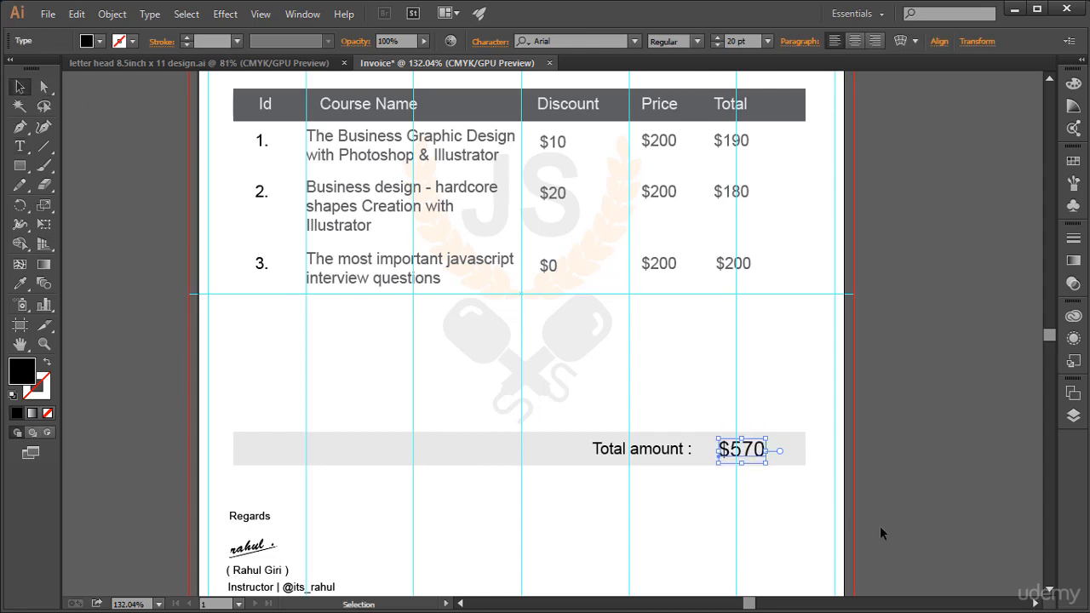
left_click(880, 526)
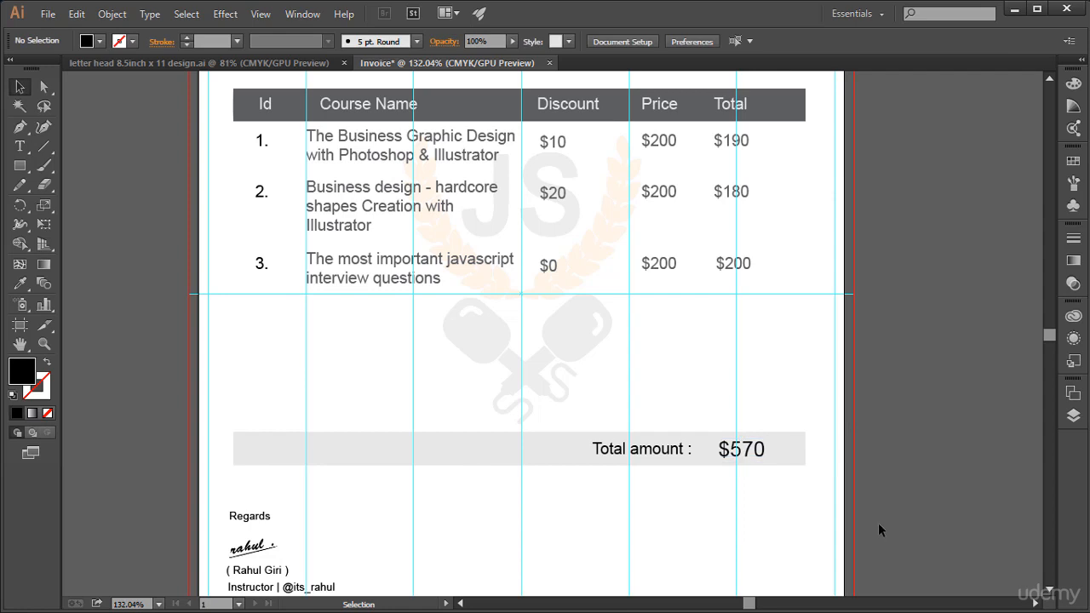
Step: Reduce the font size of the $570 amount to 15 pt
left_click(727, 454)
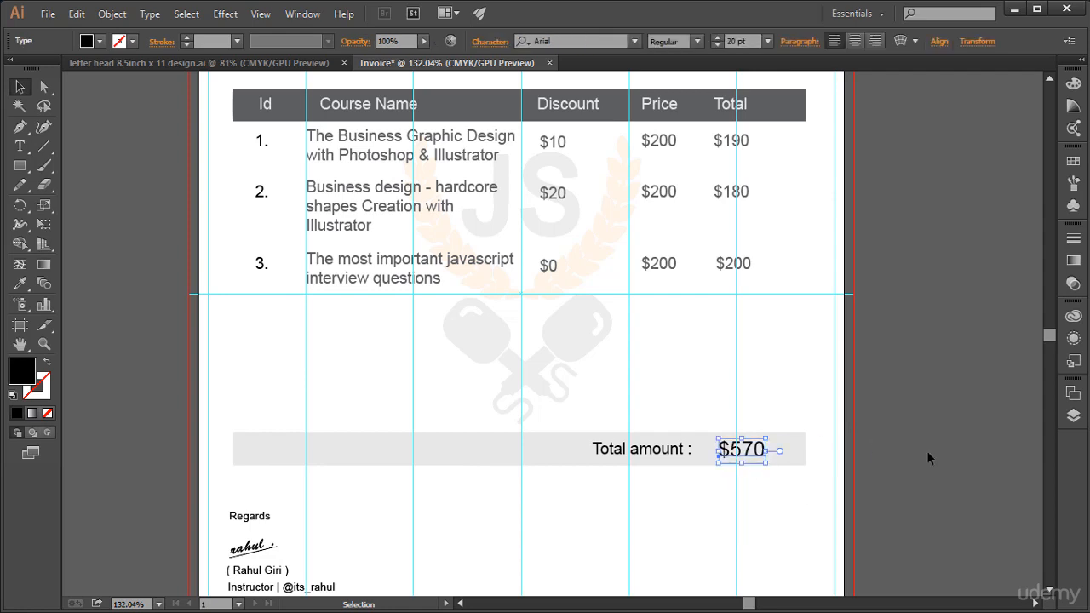
left_click(21, 147)
left_click(748, 453)
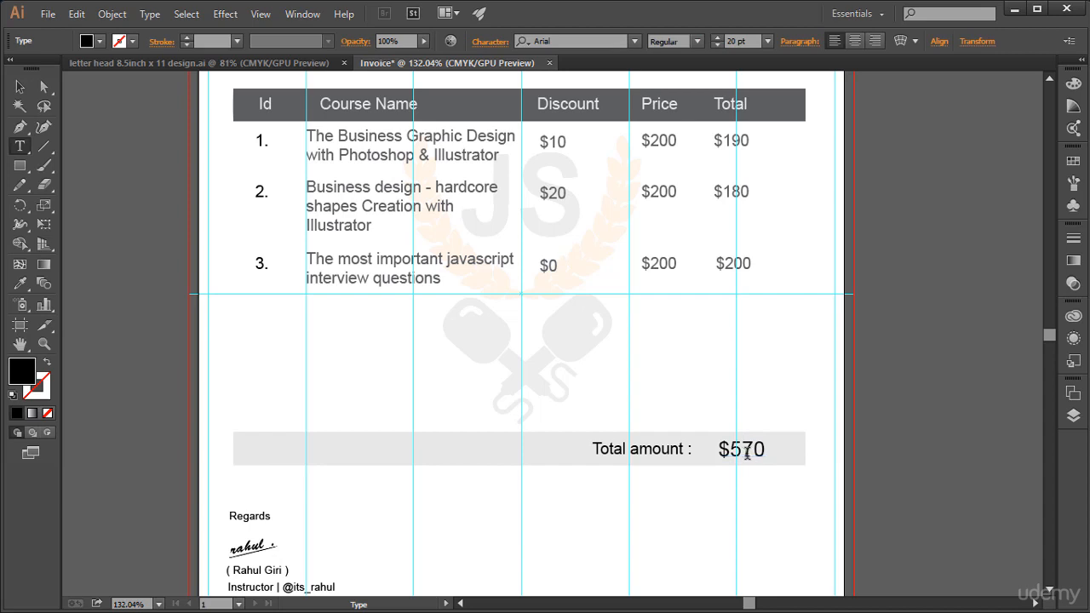
key("ctrl+a")
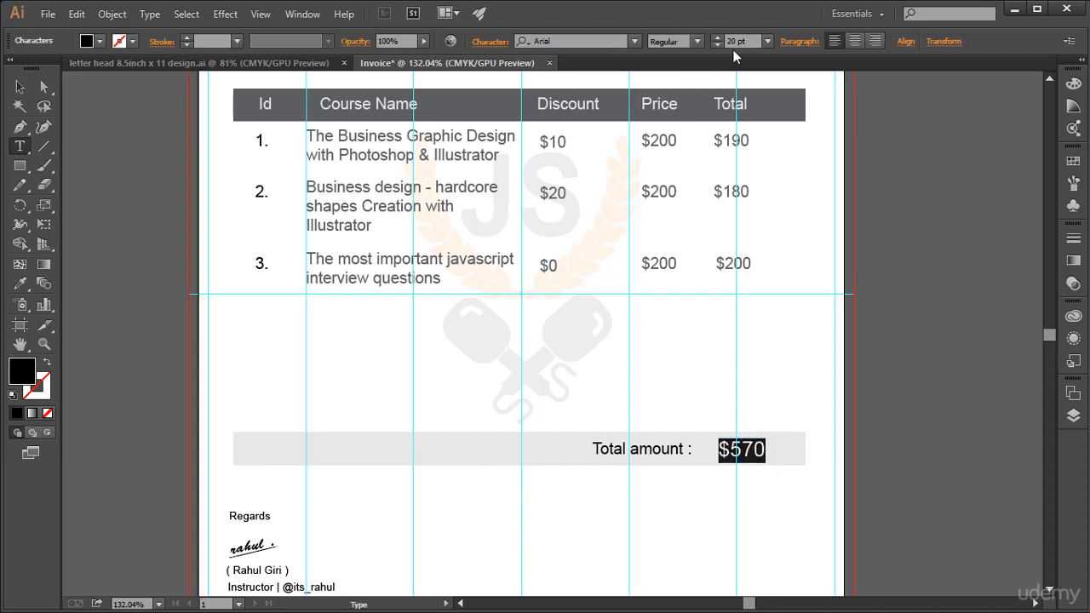
left_click(716, 46)
left_click(715, 46)
left_click(715, 46)
left_click(715, 46)
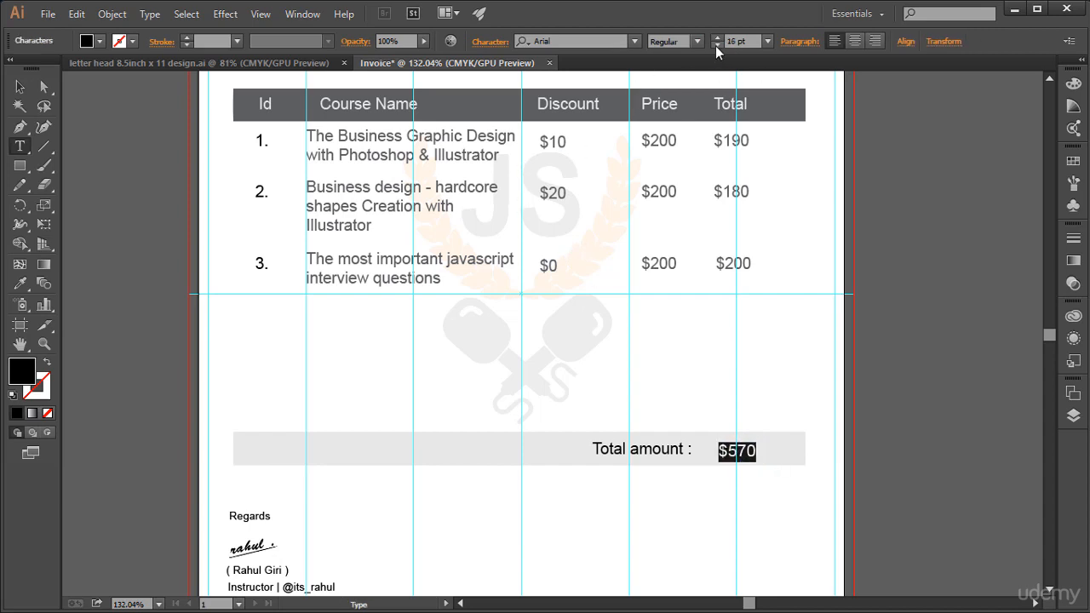
left_click(715, 46)
Step: Make the $570 amount Bold and adjust its height to line up with the "Total amount :" label
left_click(698, 42)
left_click(701, 164)
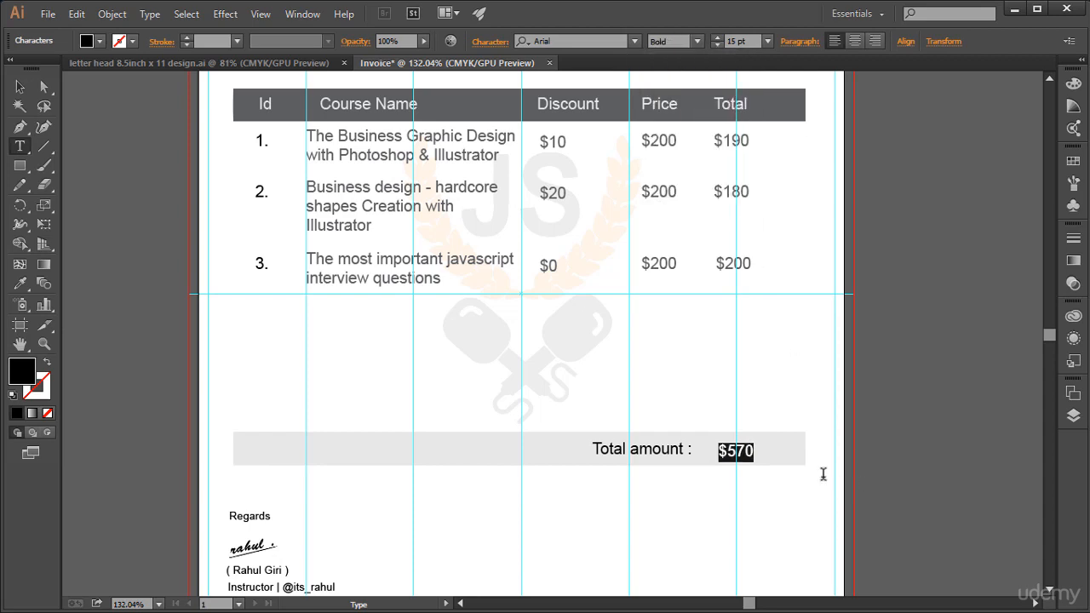
key("Escape")
key("Escape")
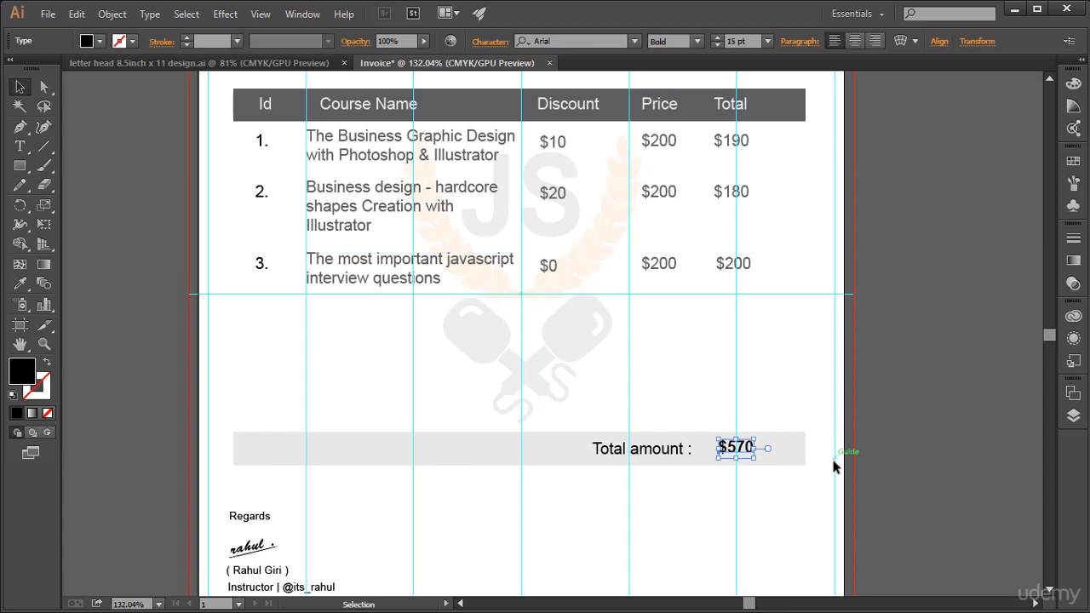
key("Down")
left_click(863, 505)
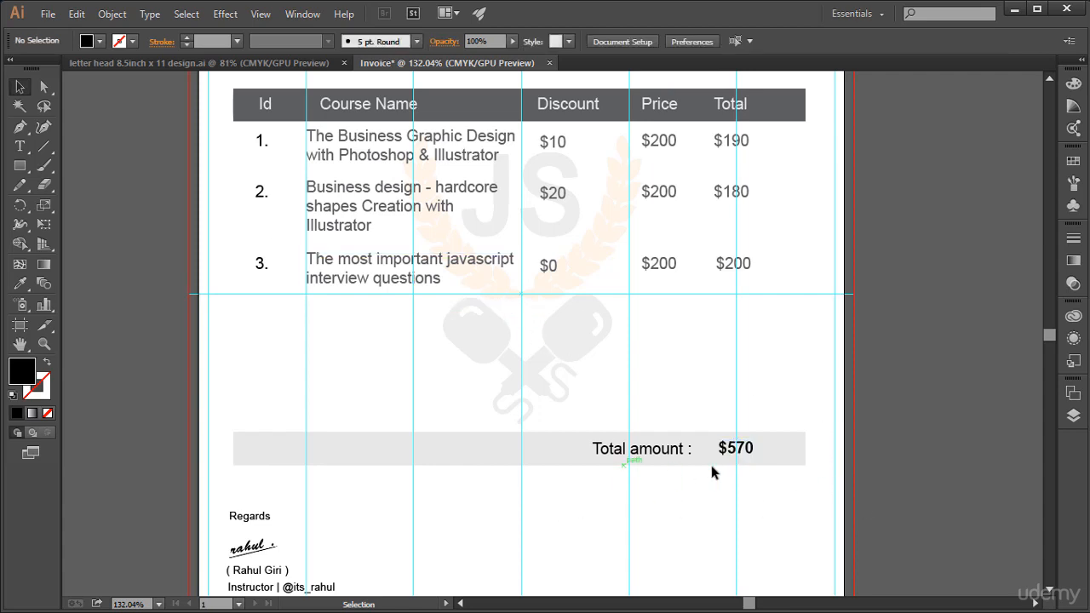
Step: Shift the "Total amount :" label right so it sits close to the $570 amount
left_click(738, 448)
left_click(742, 481)
left_click(637, 449)
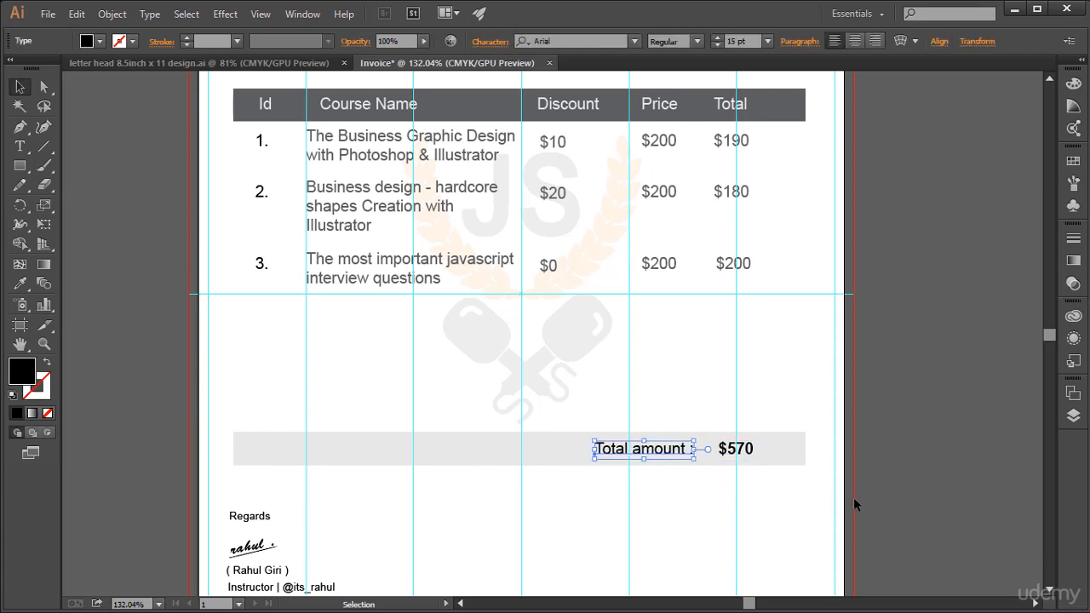
key("Right")
key("Right")
key("Right")
key("Right")
key("Right")
key("Right")
key("Right")
key("Right")
key("Right")
key("Right")
key("Right")
key("Right")
left_click(832, 508)
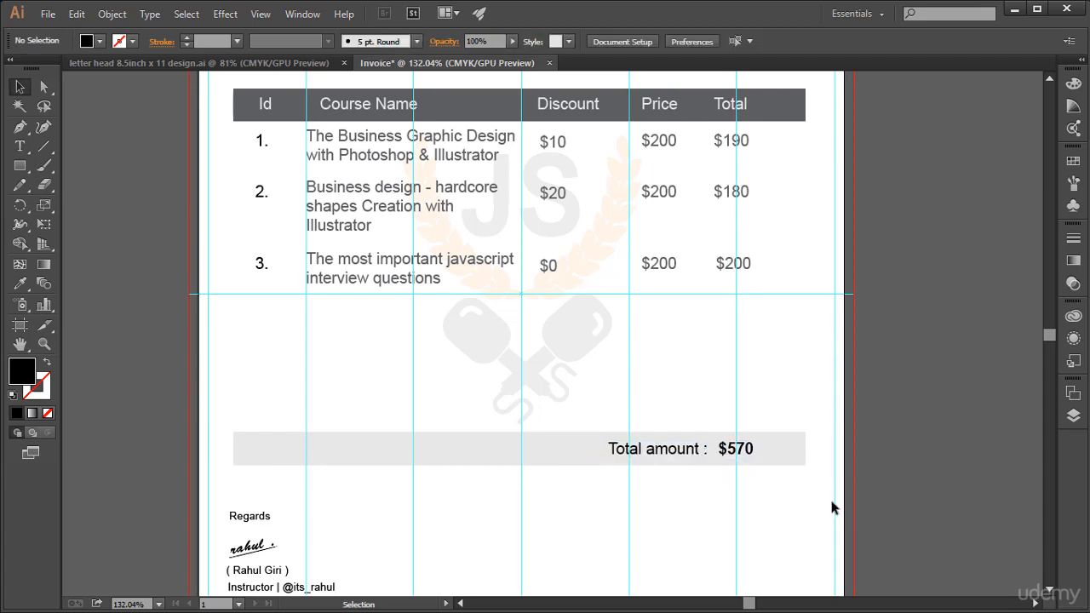
scroll(833, 508, "down", 1)
scroll(833, 508, "up", 2)
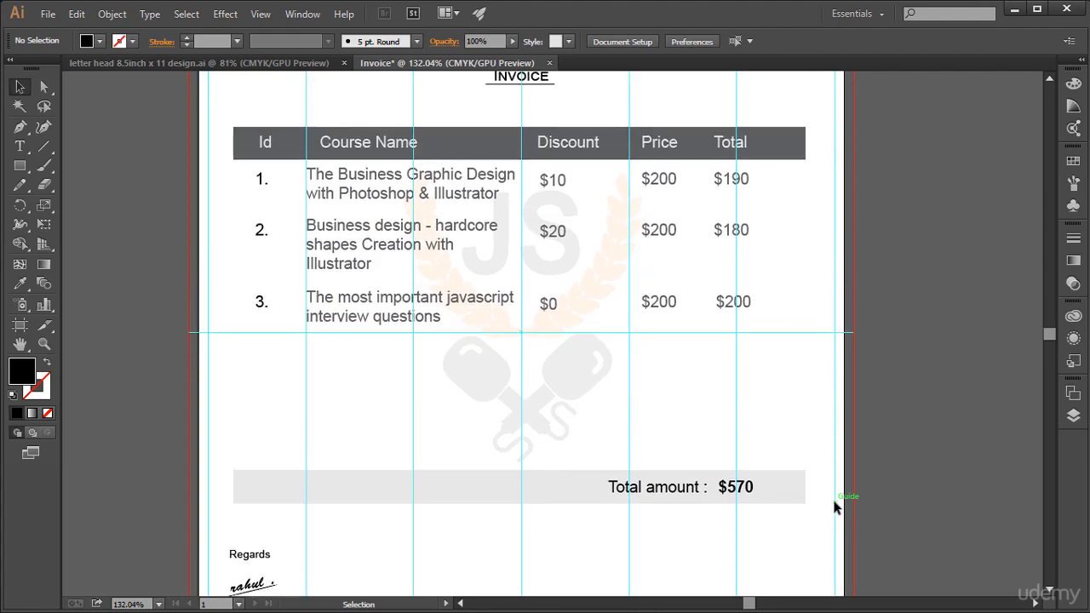
key("ctrl+minus")
key("ctrl+minus")
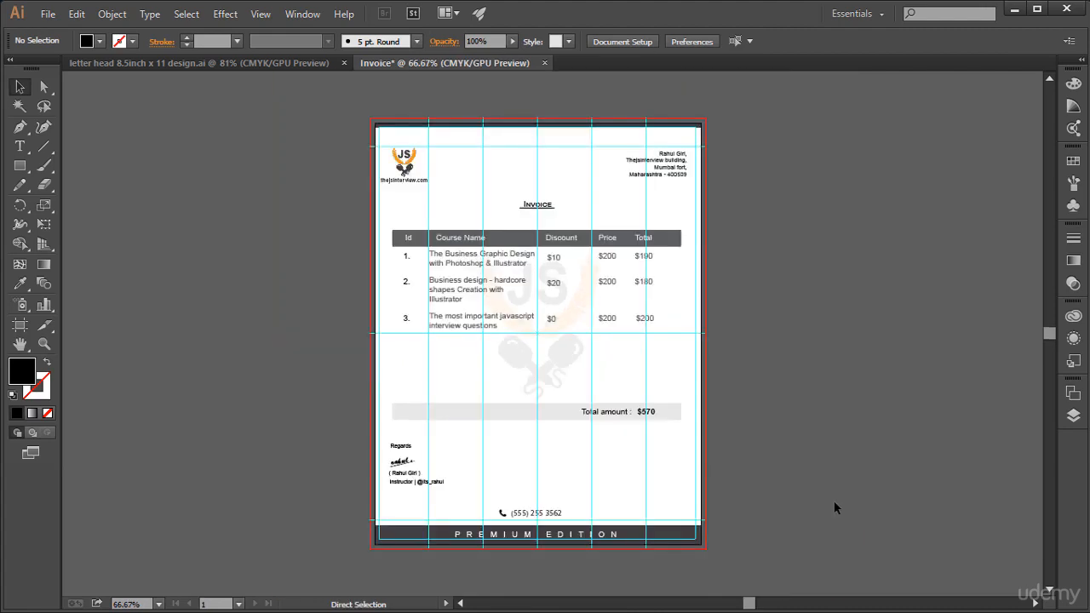
Step: Hide the guides on the invoice
key("ctrl+0")
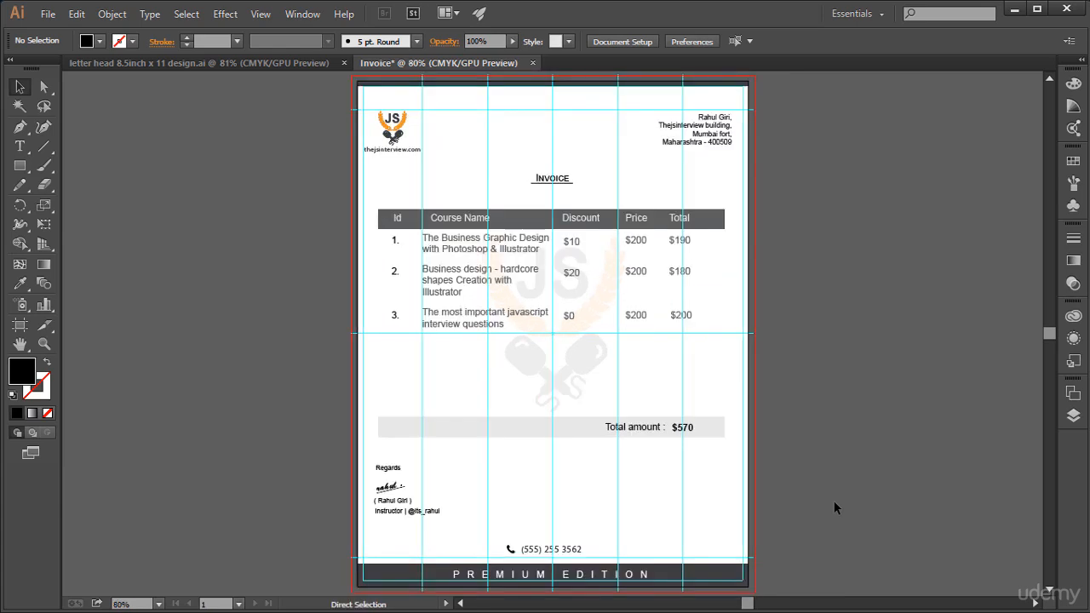
key("ctrl+semicolon")
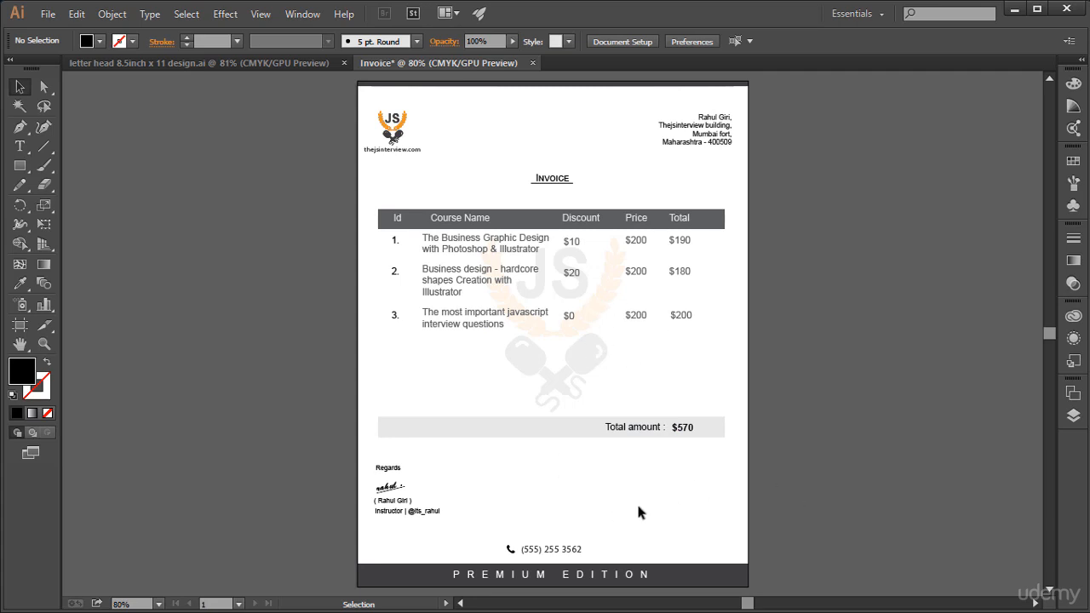
Step: Open stamp.ai from the Buisness Card folder
left_click(47, 13)
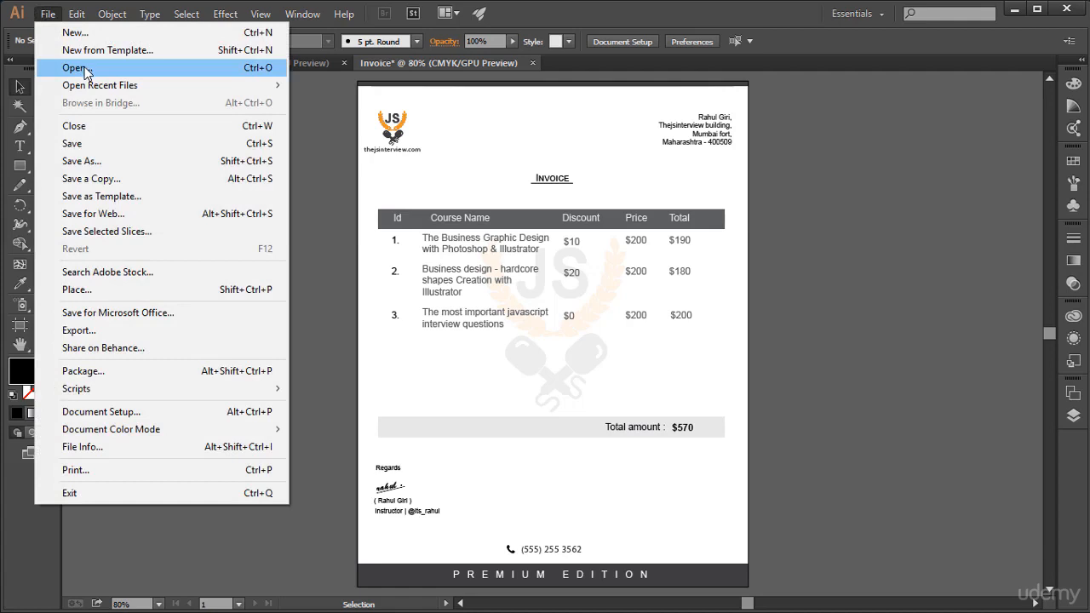
left_click(86, 70)
left_click(170, 37)
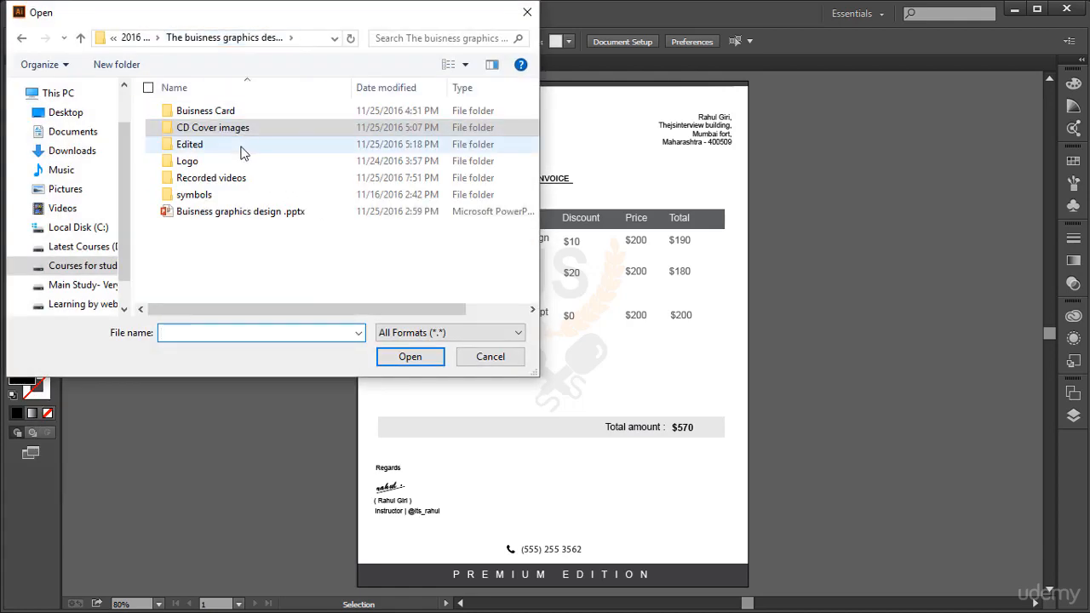
left_click(222, 117)
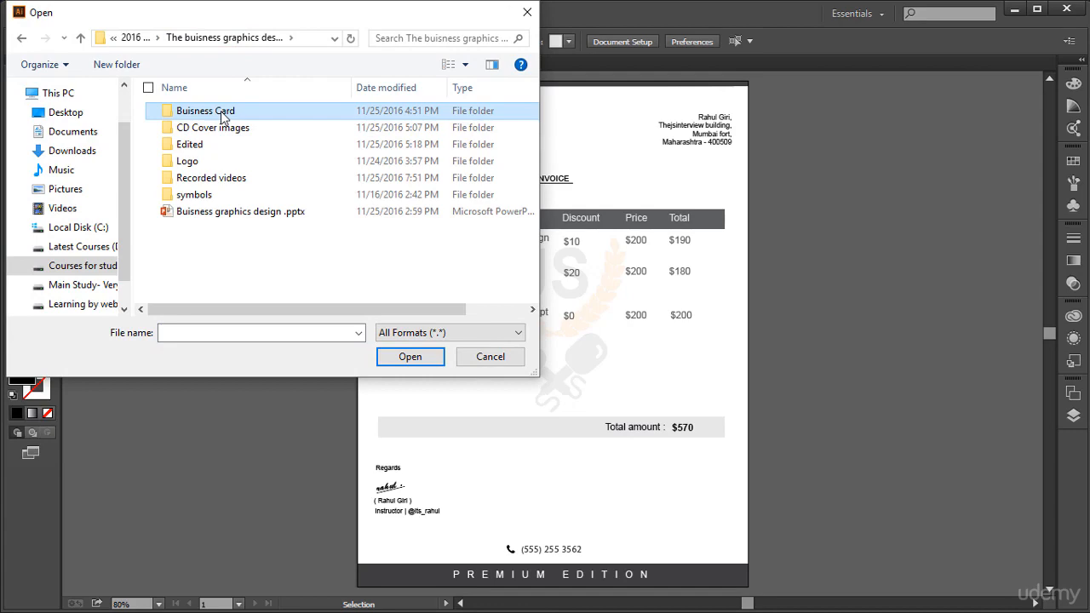
double_click(222, 116)
scroll(266, 196, "down", 1)
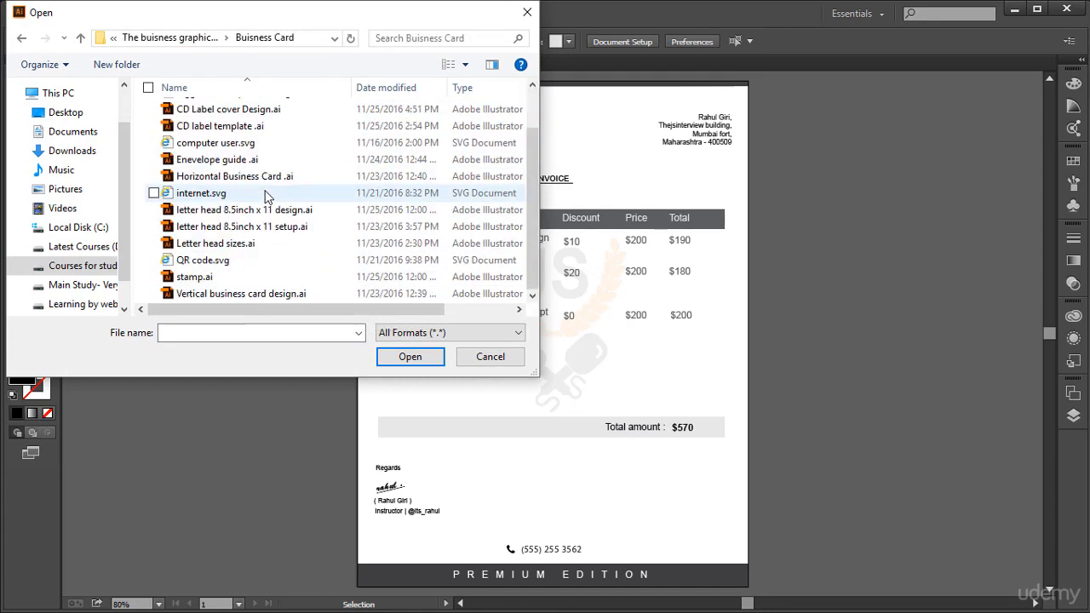
double_click(246, 279)
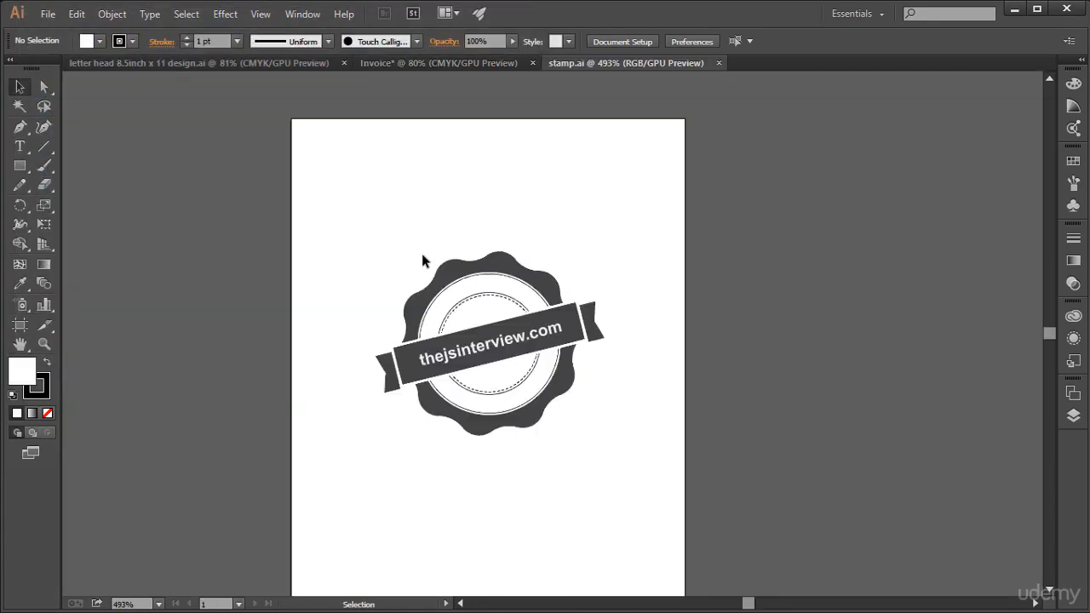
Step: Bring the whole stamp artwork into the Invoice document, merging the conflicting swatch, and place it slightly enlarged below the total amount bar
left_click_drag(361, 214, 577, 465)
left_click_drag(465, 263, 598, 368)
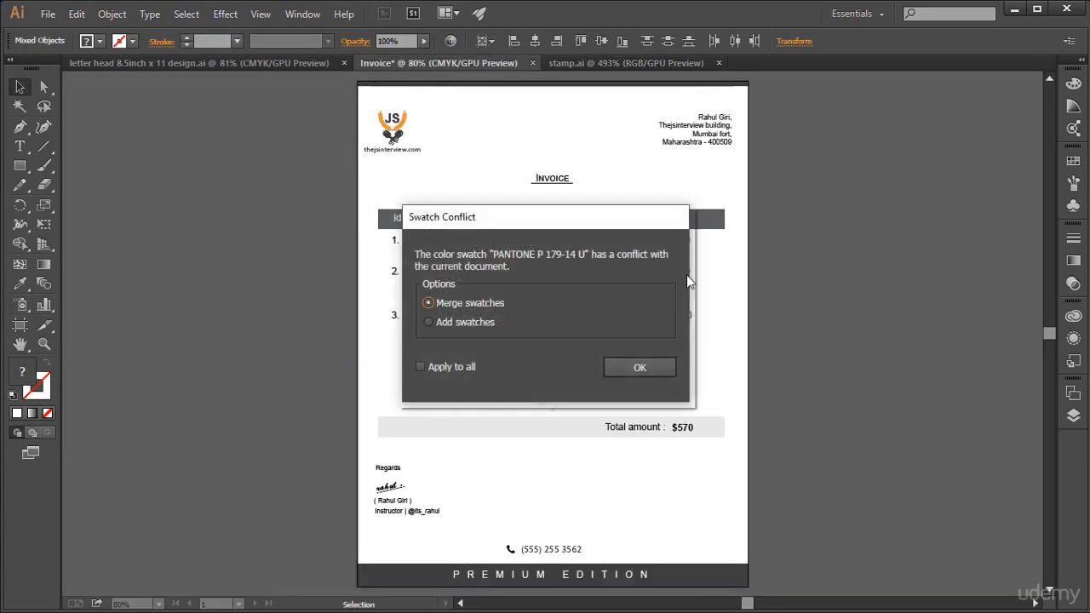
left_click(635, 367)
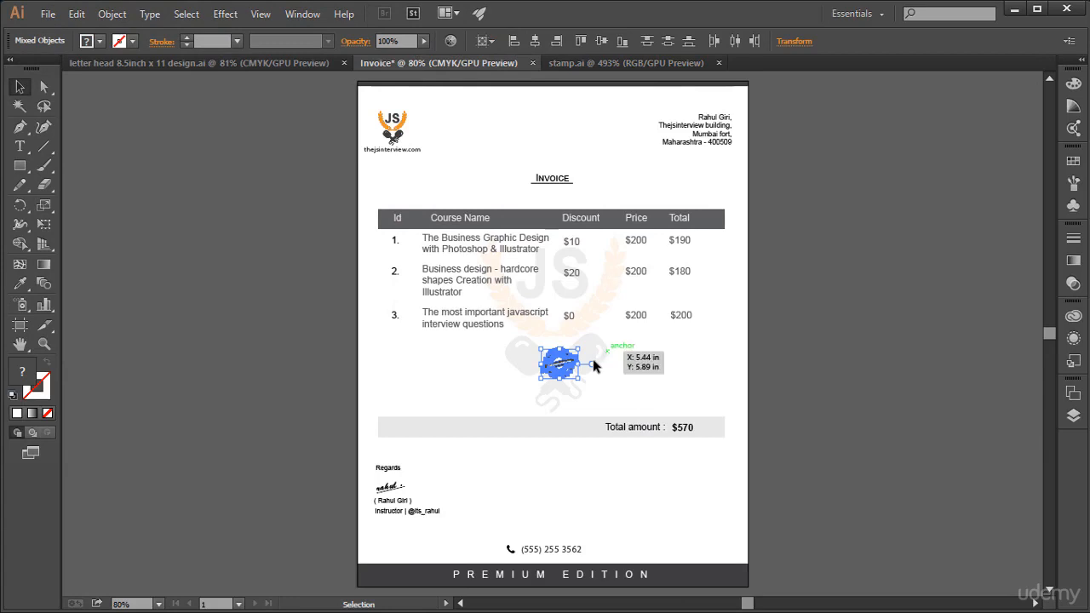
mouse_move(558, 365)
left_mouse_down()
mouse_move(628, 463)
mouse_move(674, 499)
left_mouse_up()
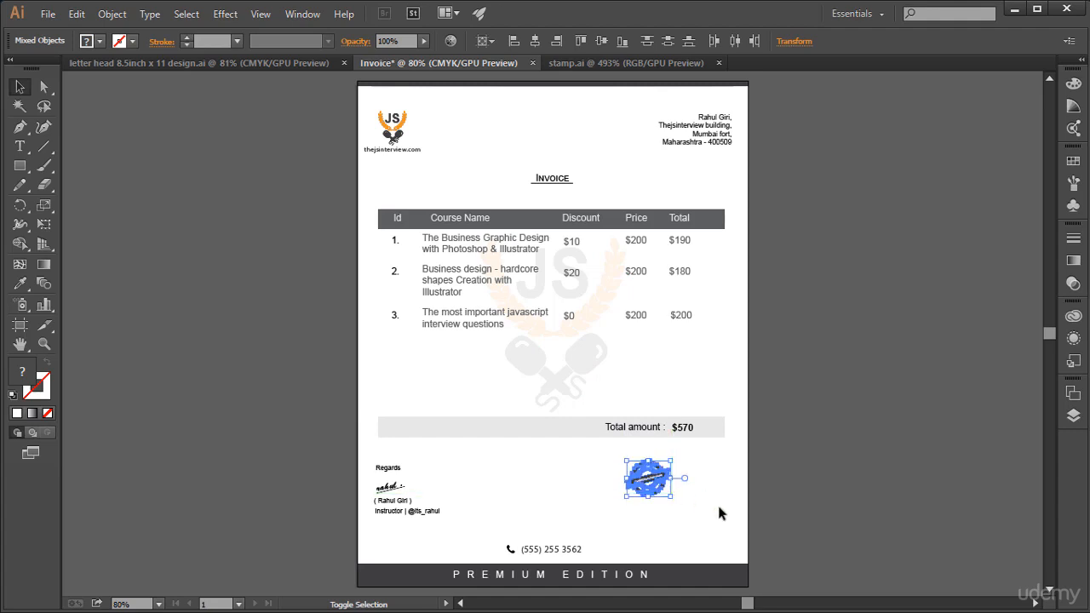
left_click(856, 395)
Step: Nudge the stamp down and slightly right so it sits level with the signature block
left_click_drag(624, 448, 694, 509)
key("Down")
key("Down")
key("Down")
key("Down")
key("Down")
key("Down")
key("Down")
key("Down")
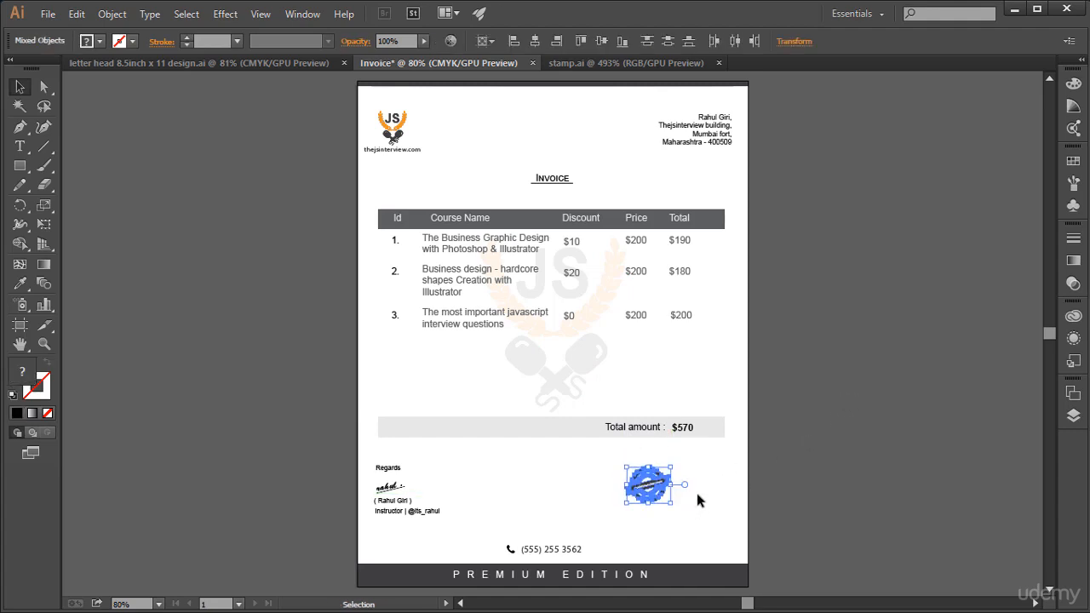
key("Down")
key("Down")
key("Down")
key("Down")
key("Right")
key("Right")
key("Right")
key("Right")
key("Right")
key("Right")
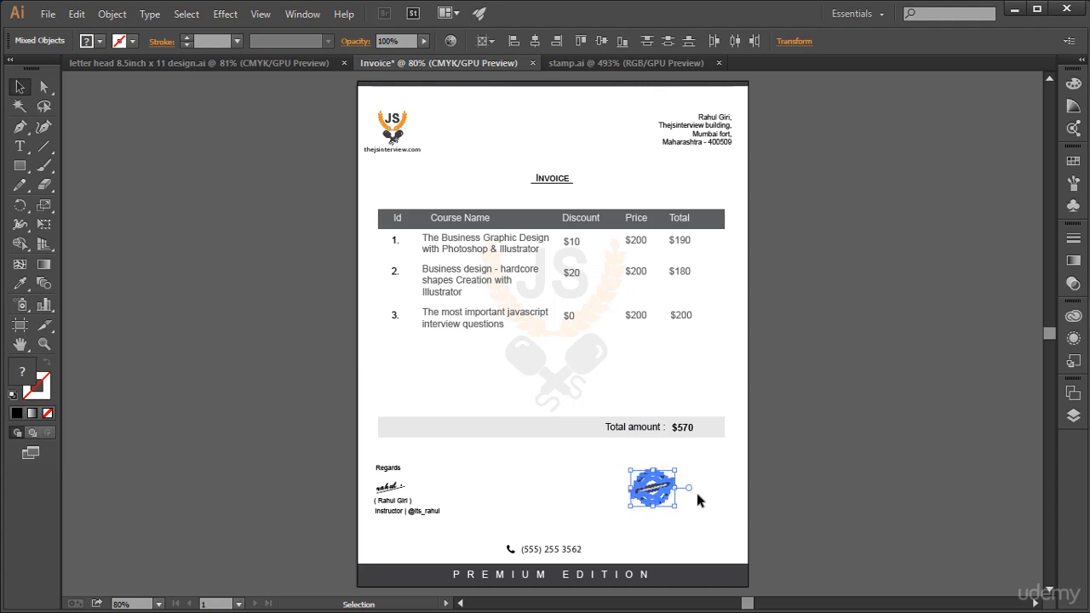
key("Down")
key("Down")
key("Down")
key("Down")
key("Down")
key("Down")
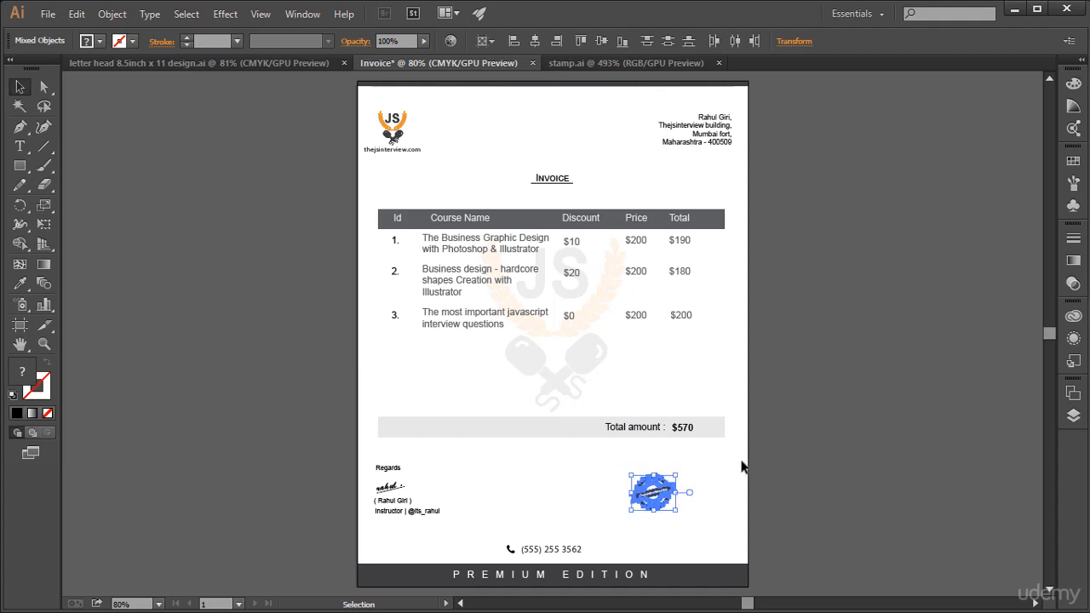
left_click(806, 421)
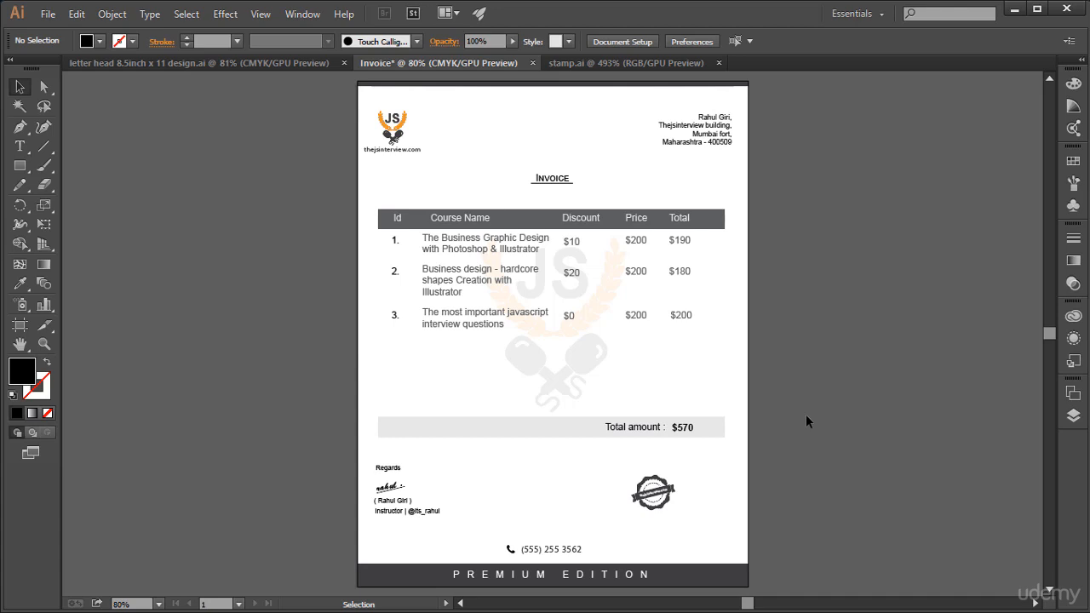